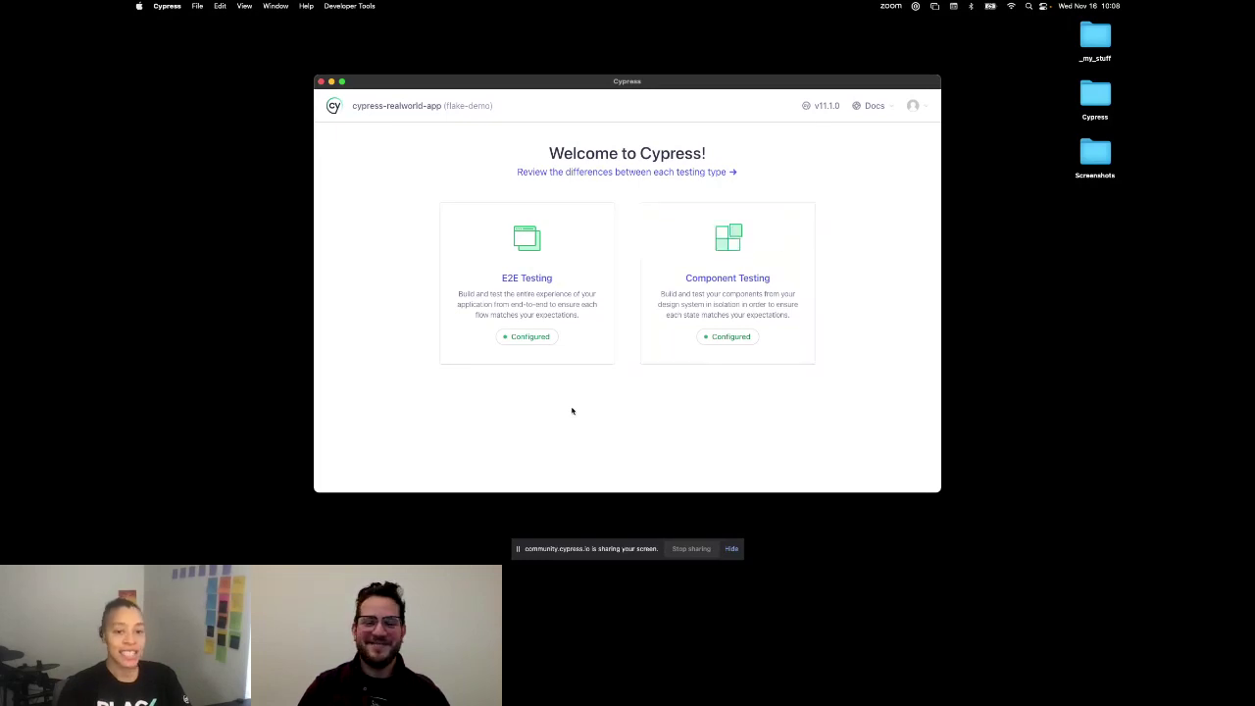
# Start E2E testing in Chrome and review the auth spec's entry in the specs list.
pyautogui.click(580, 355)
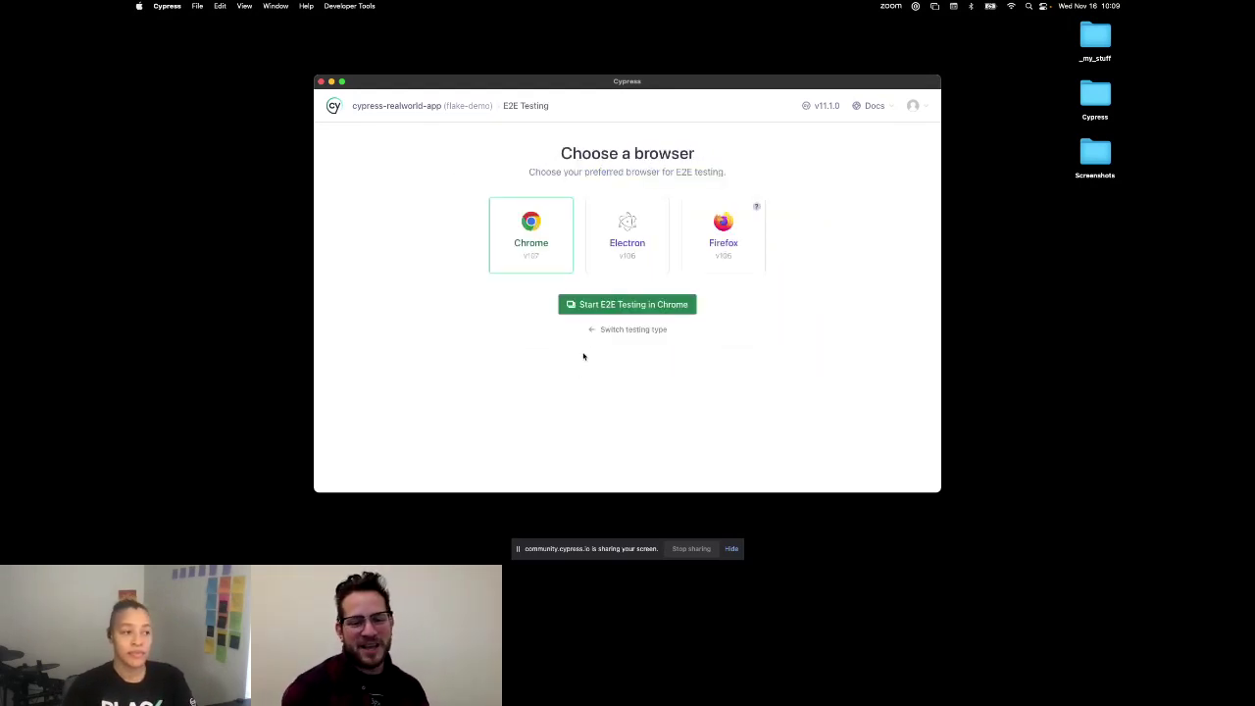
pyautogui.click(614, 307)
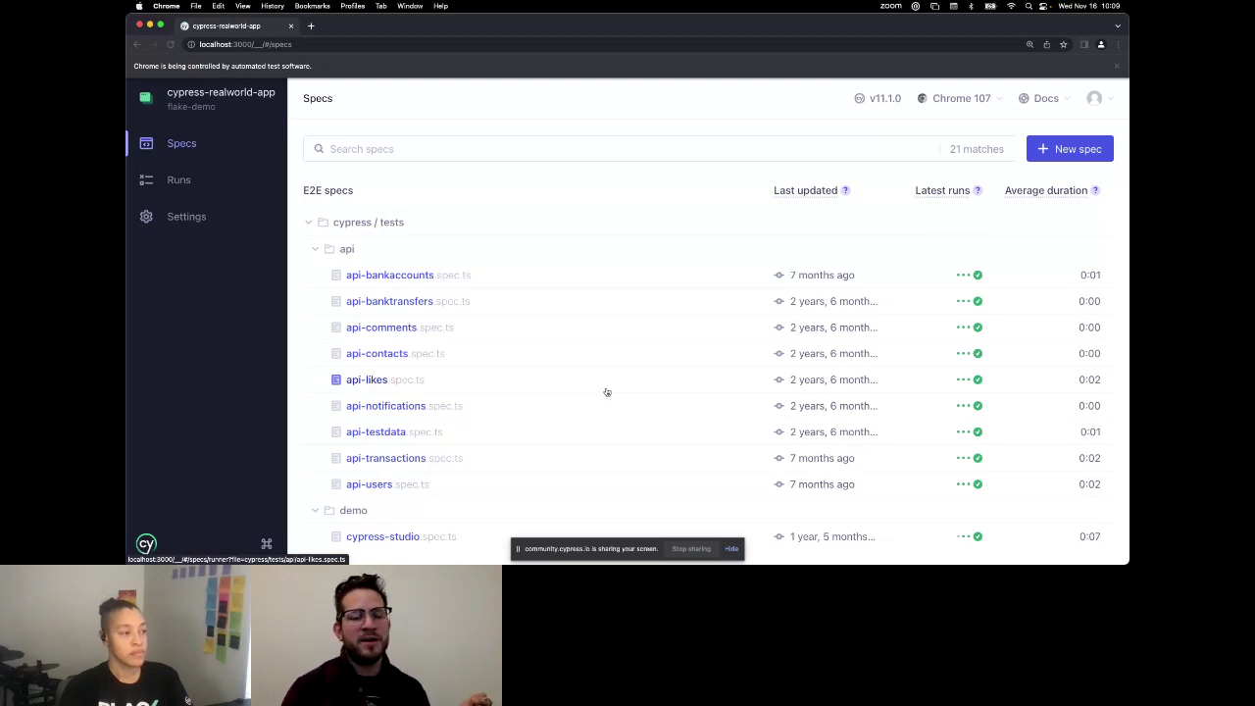
pyautogui.scroll(-5, 607, 395)
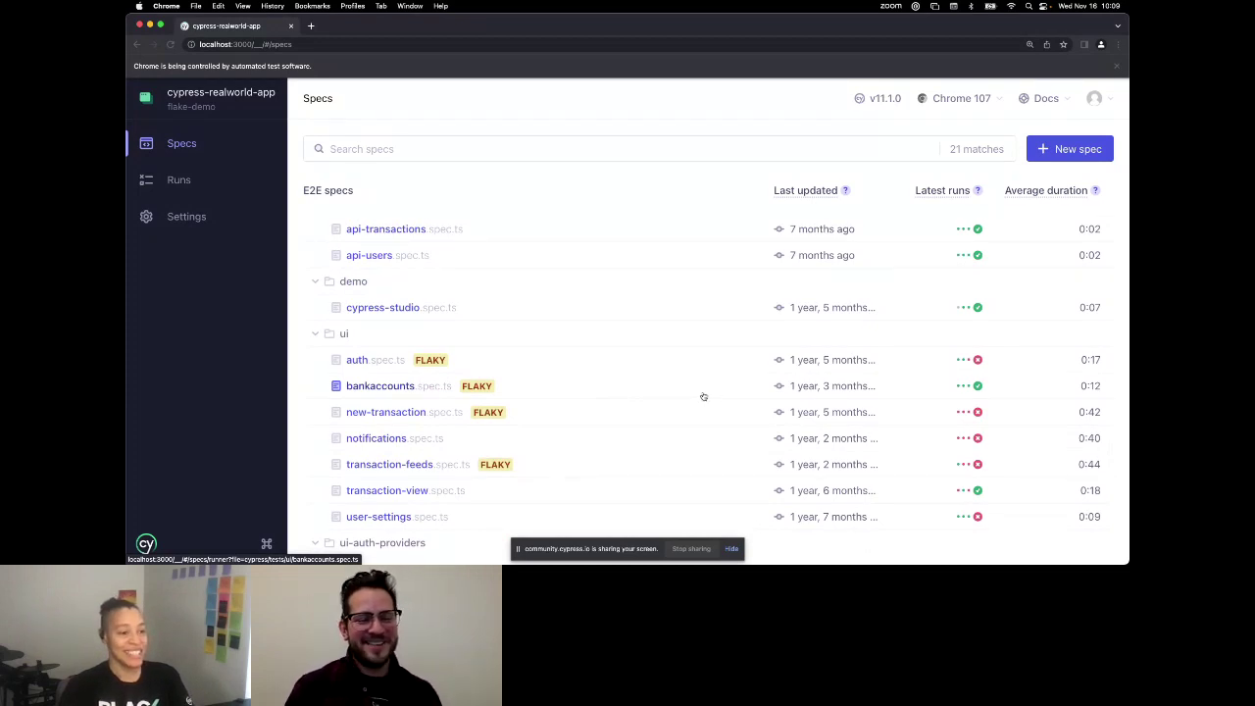
pyautogui.moveTo(433, 361)
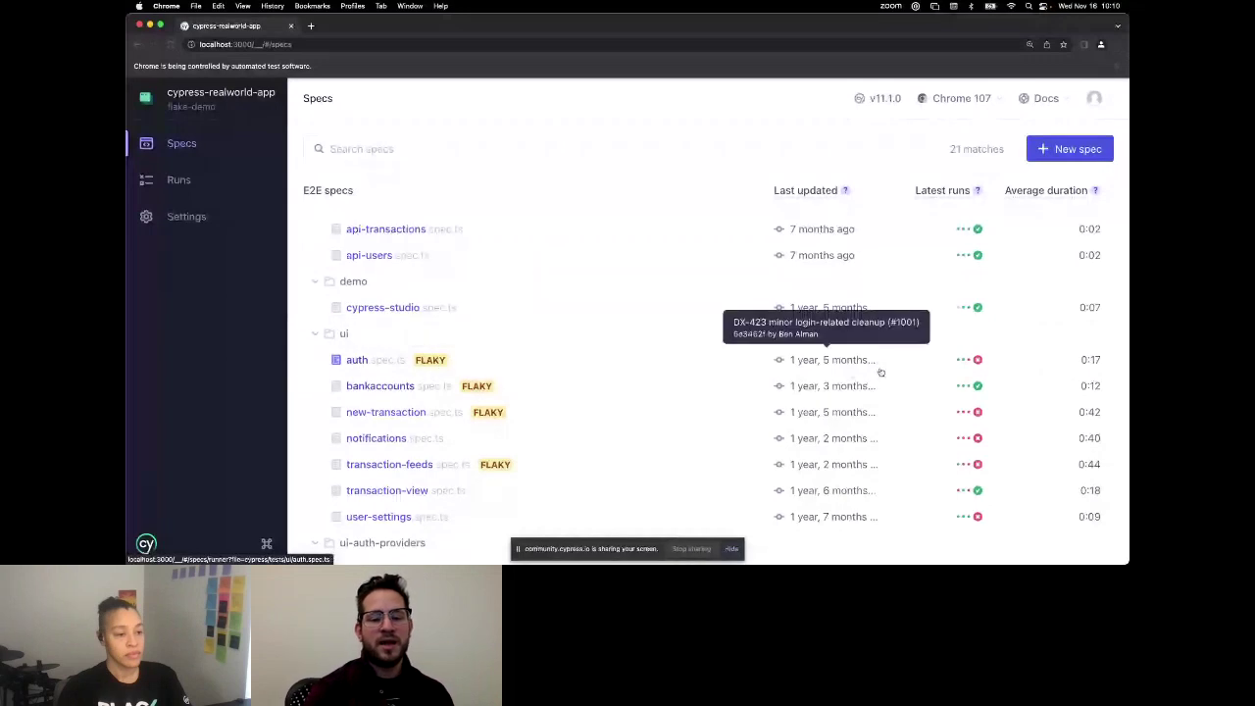
pyautogui.moveTo(961, 364)
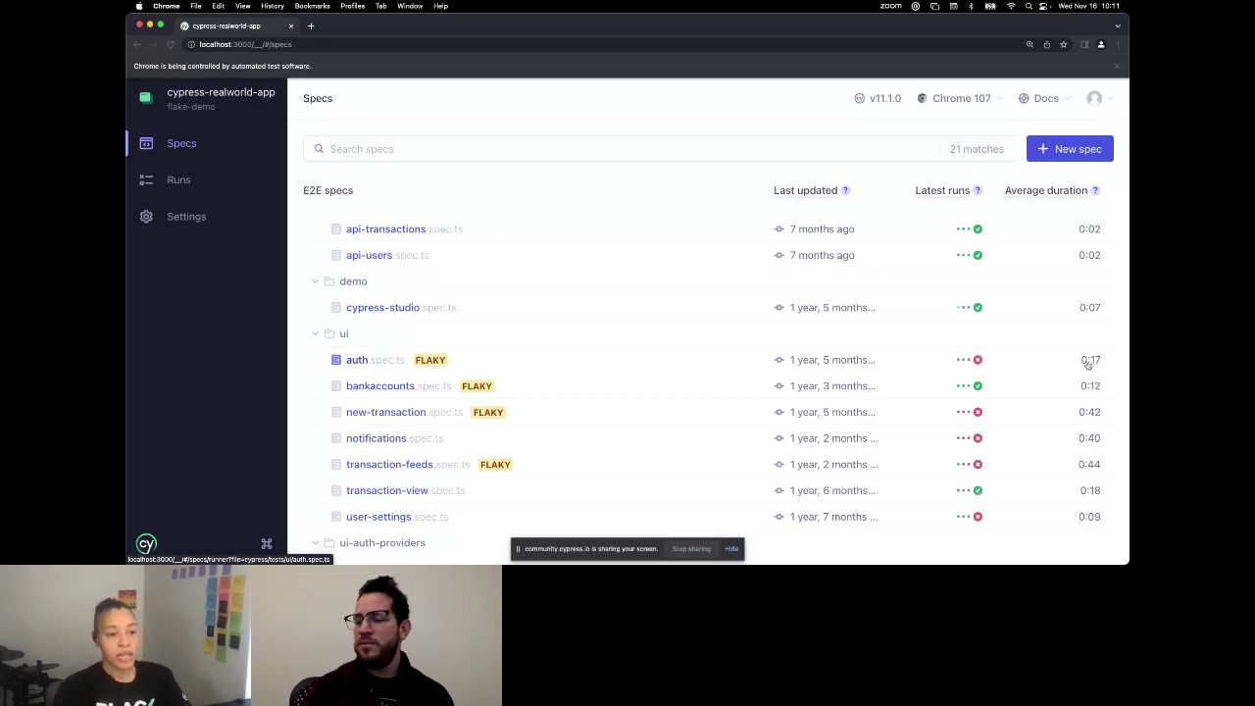
# View the auth spec's latest run summary and open the project's recorded runs.
pyautogui.click(1111, 102)
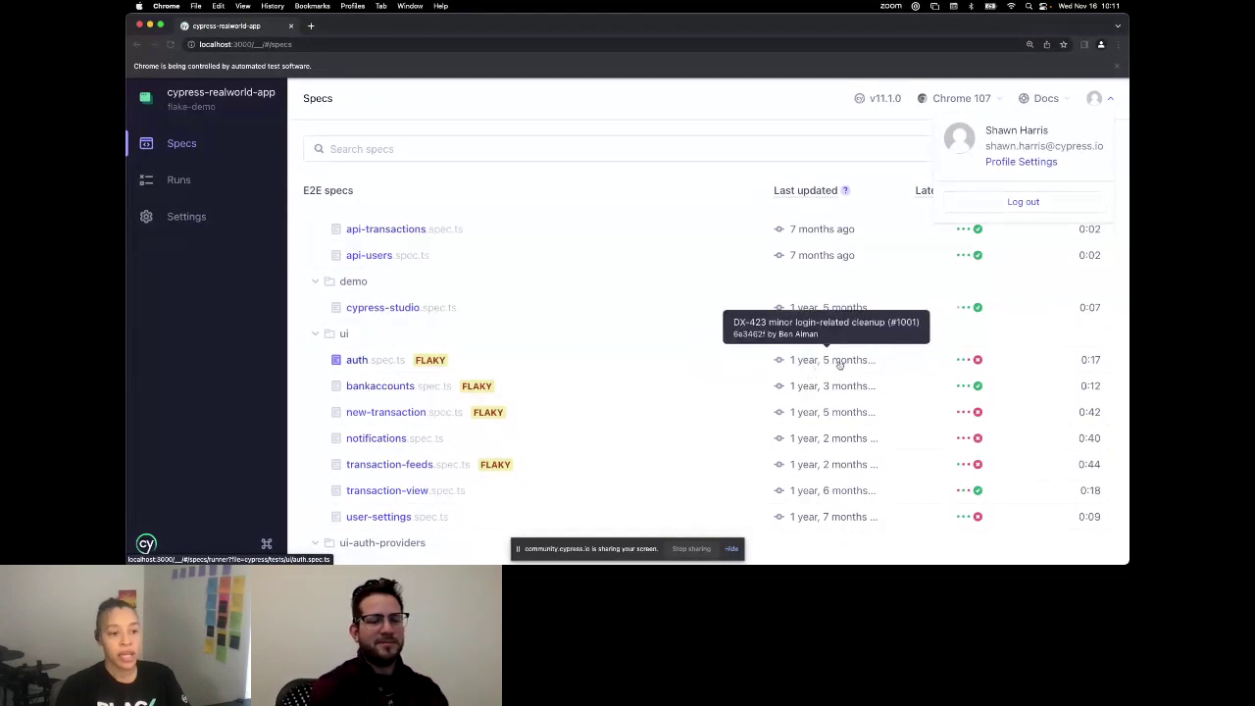
pyautogui.moveTo(968, 363)
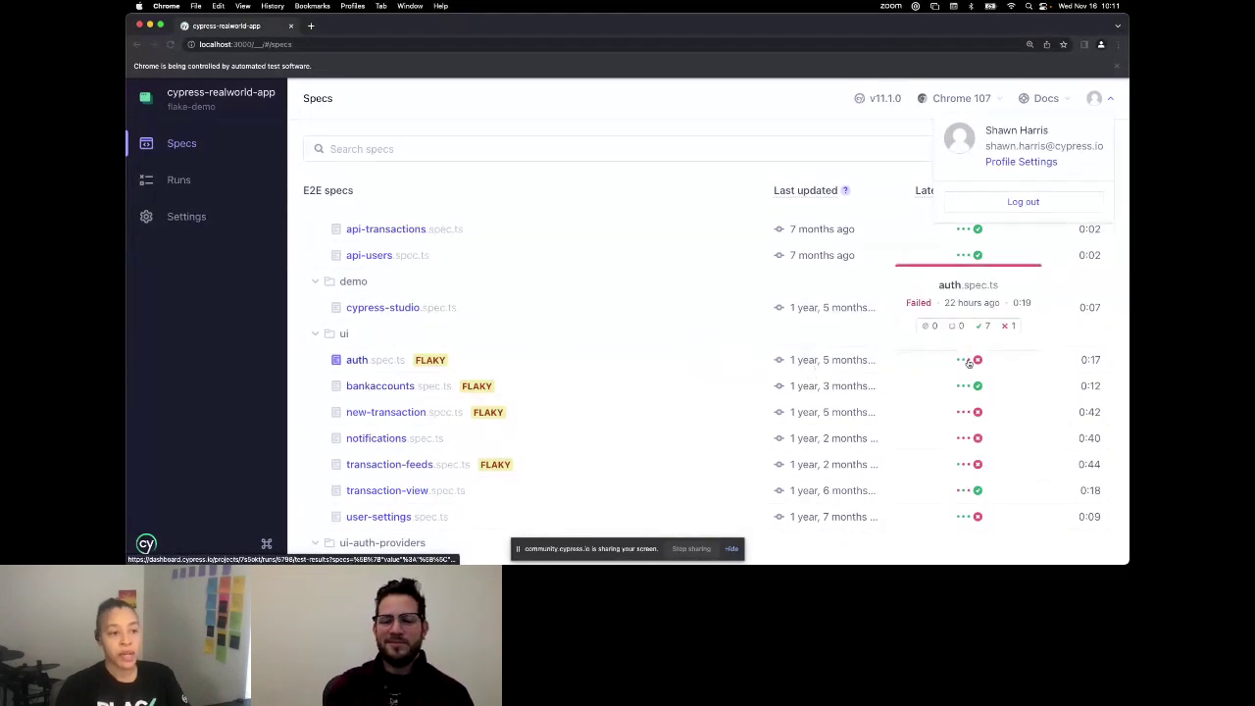
pyautogui.click(197, 186)
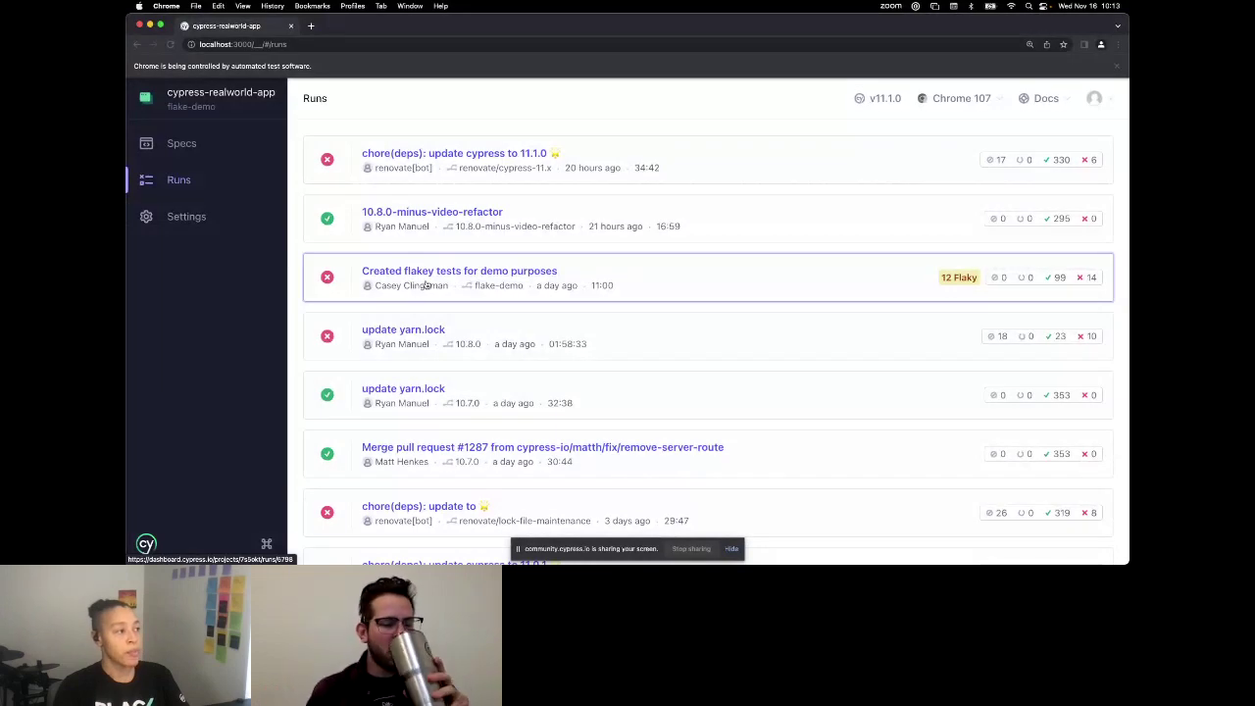
# Return to the specs list and check the last commit details of the auth spec.
pyautogui.click(193, 147)
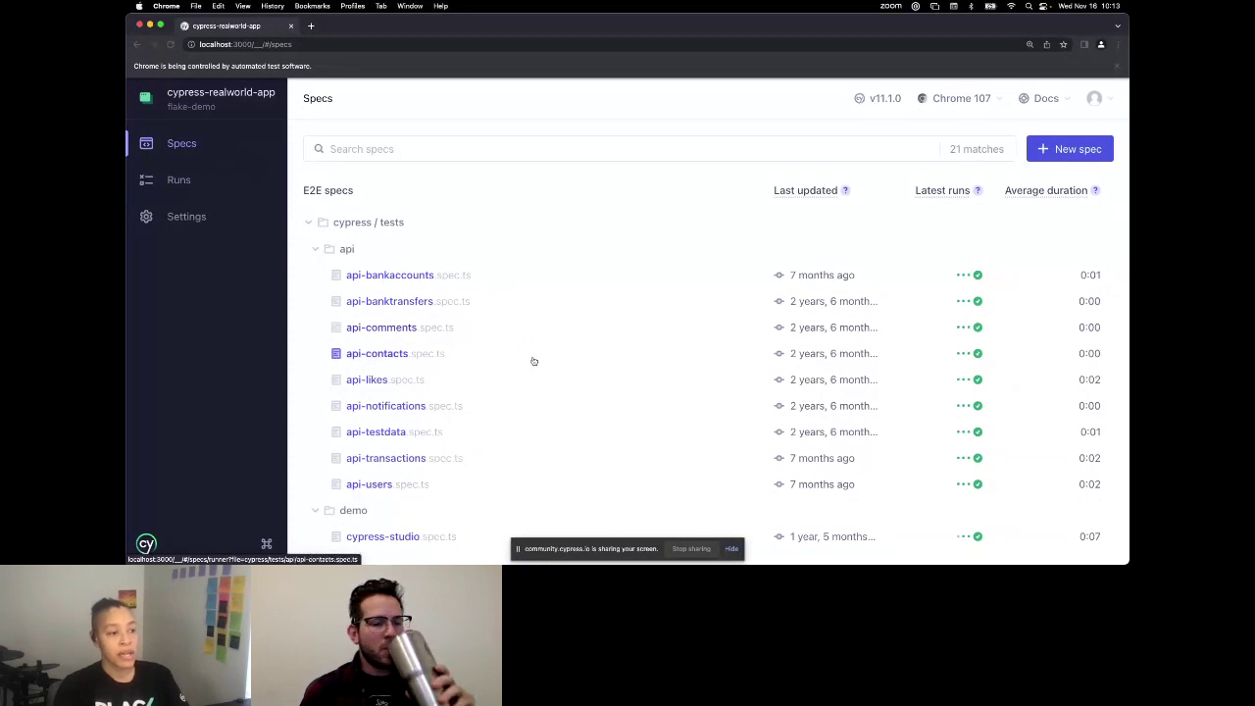
pyautogui.scroll(-5, 529, 363)
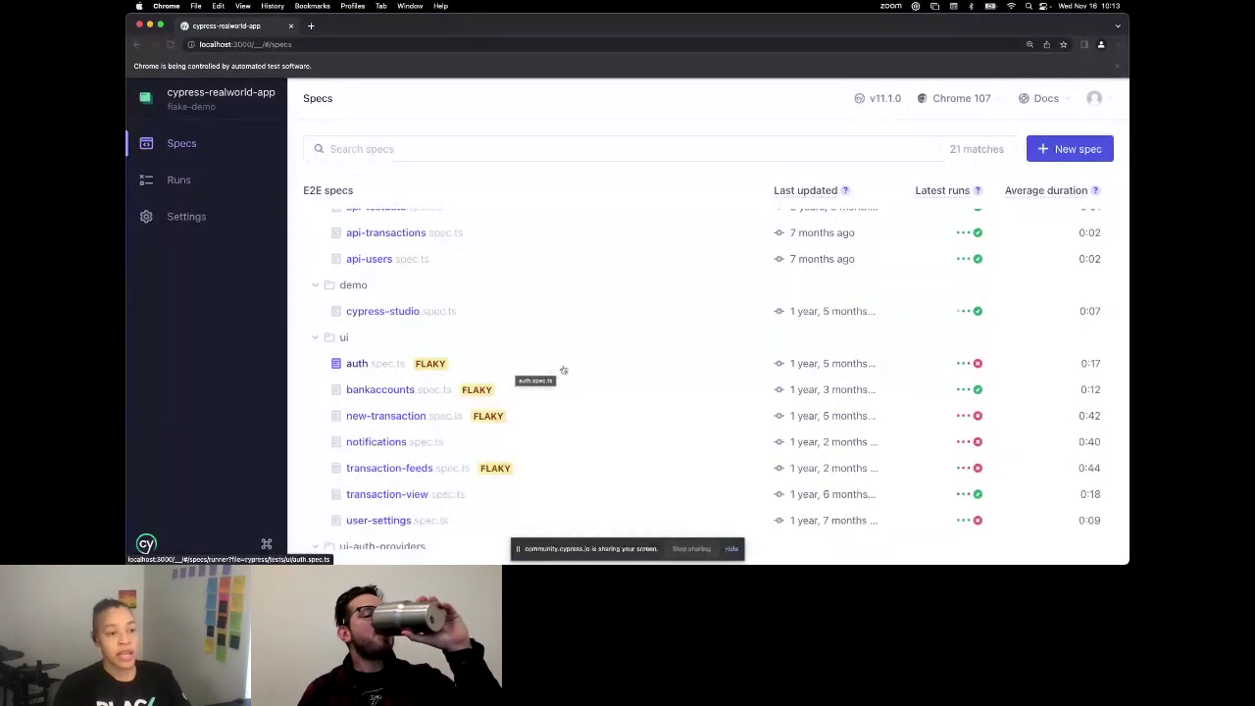
pyautogui.moveTo(787, 368)
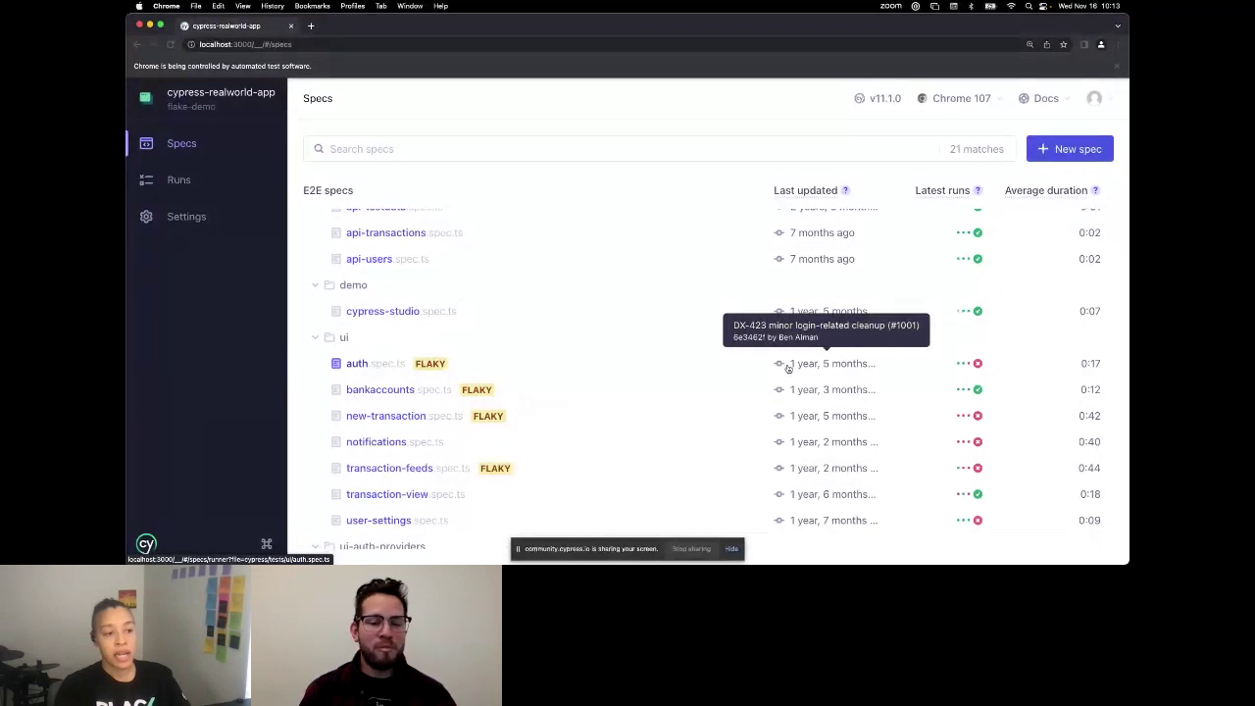
# Switch to VS Code and open auth.spec.ts from the cypress/tests/ui folder.
pyautogui.hotkey('ctrl', 'Left')
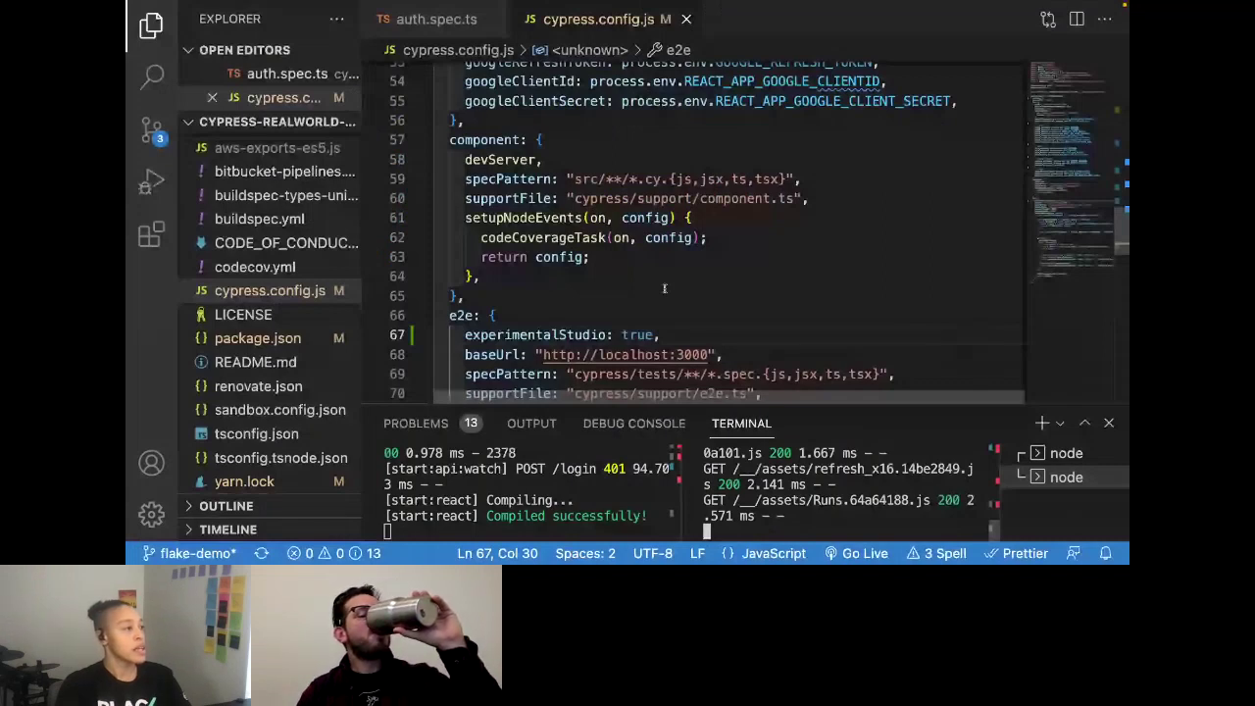
pyautogui.scroll(15, 664, 288)
pyautogui.scroll(5, 255, 295)
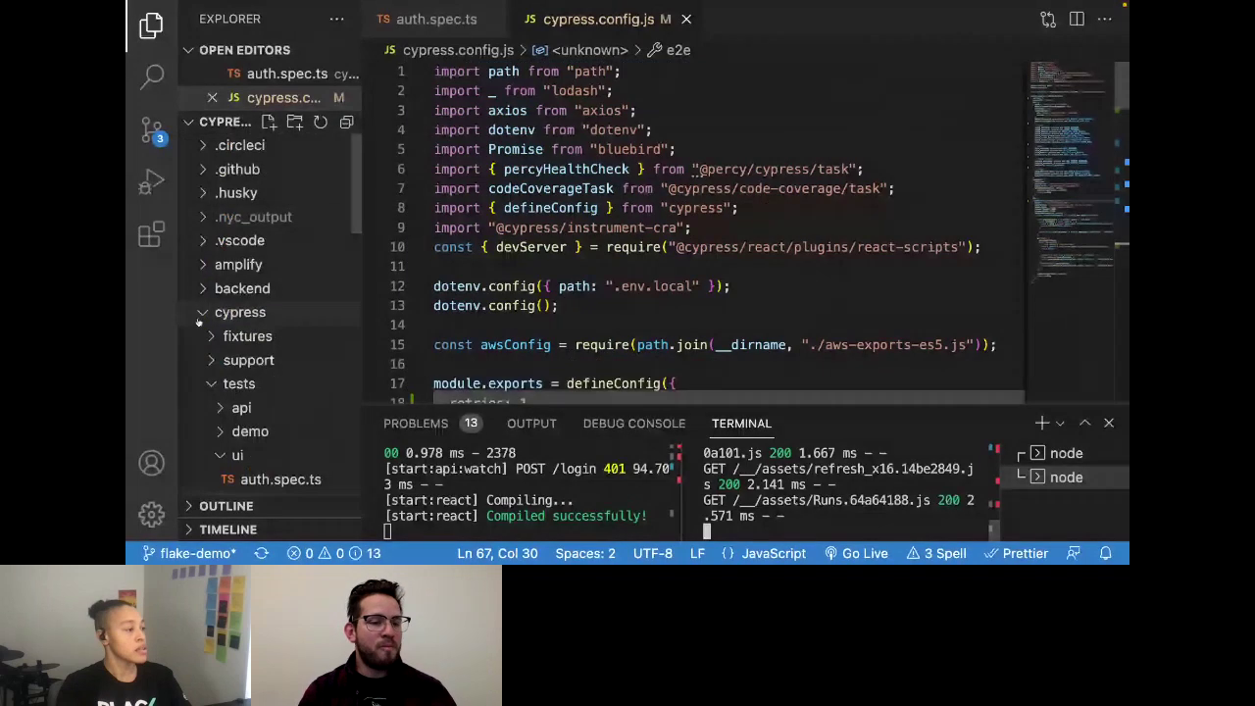
pyautogui.scroll(-2, 209, 332)
pyautogui.scroll(-1, 216, 353)
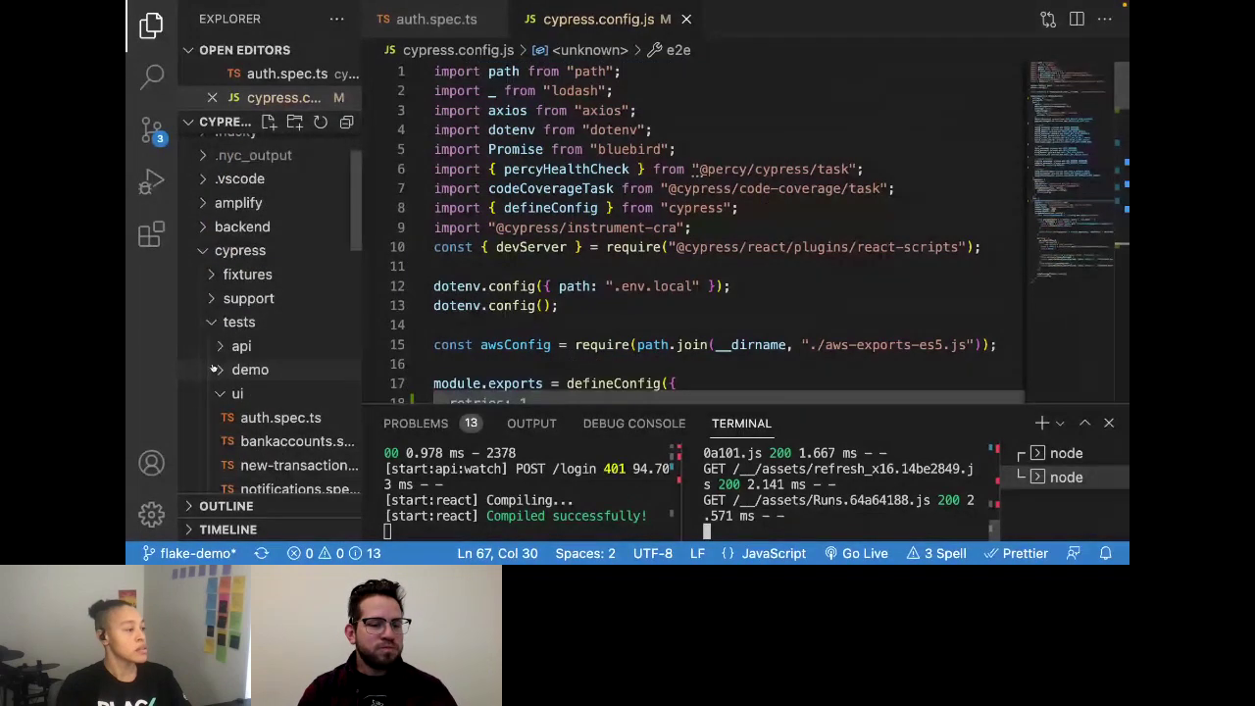
pyautogui.click(239, 425)
pyautogui.scroll(-2, 731, 312)
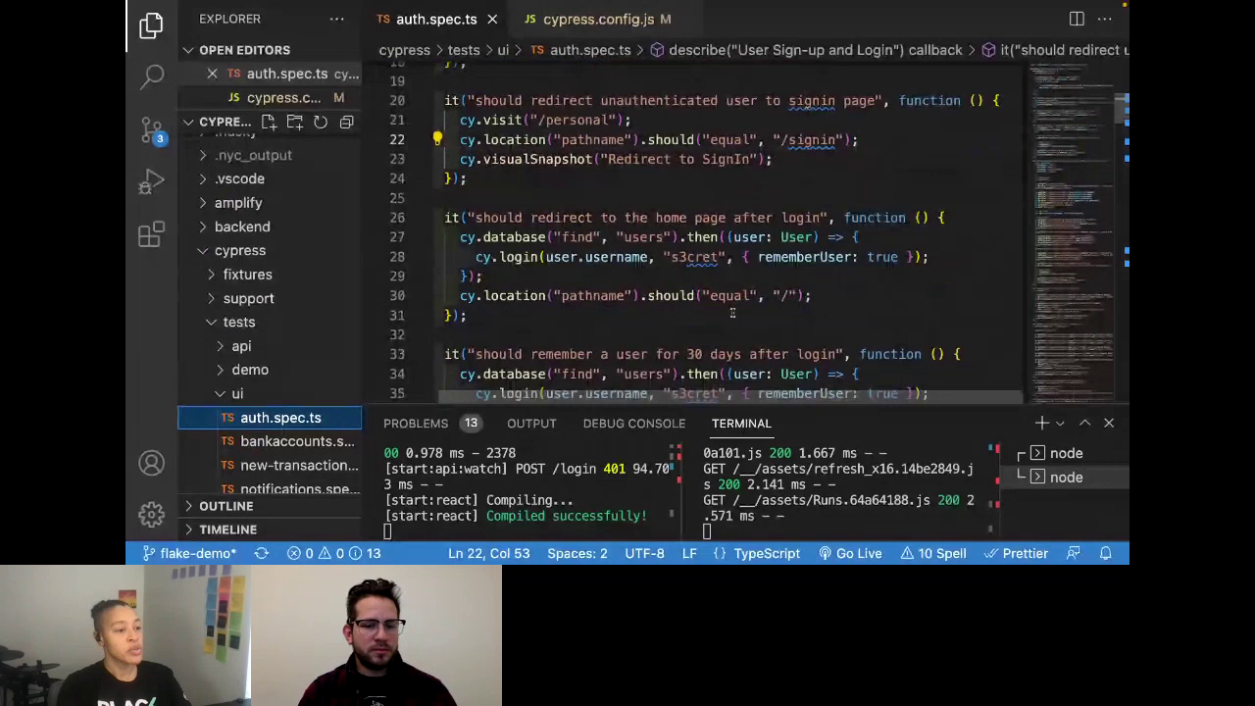
# Save a temporary edit to the 30-day login test in auth.spec.ts, check the spec's Git status in Cypress, and revert the edit.
pyautogui.scroll(-1, 732, 312)
pyautogui.click(721, 335)
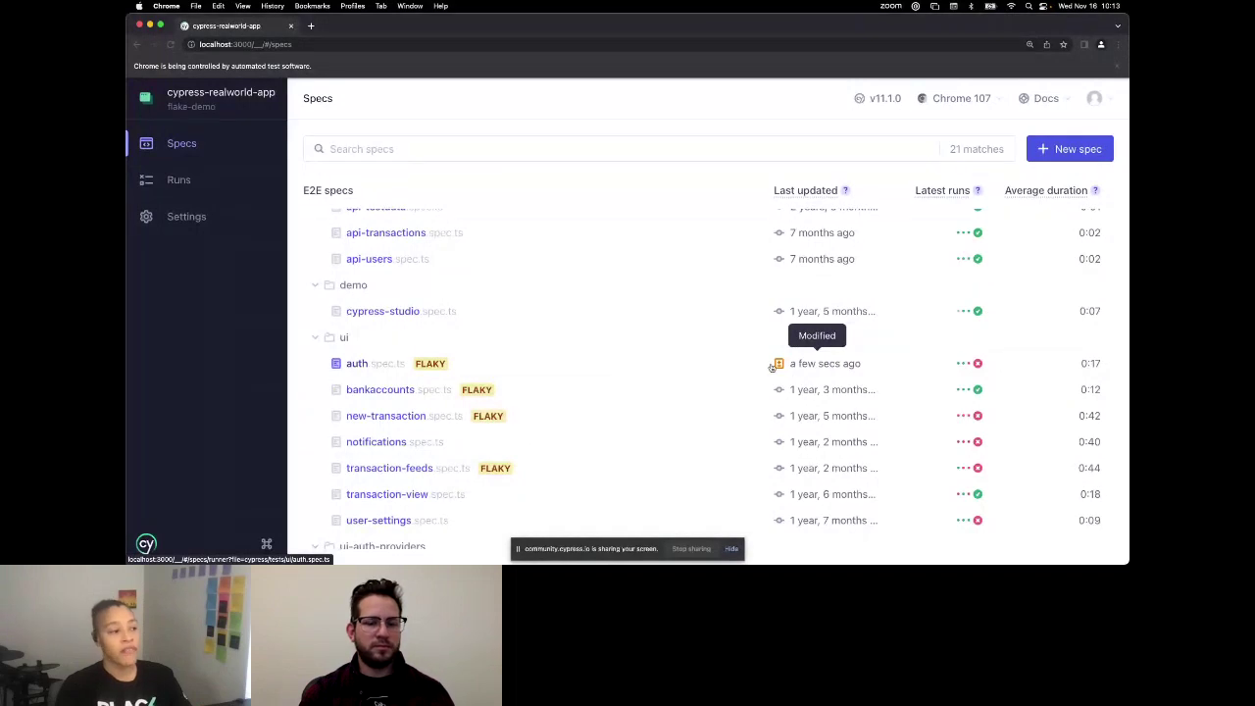
pyautogui.press('super+Tab')
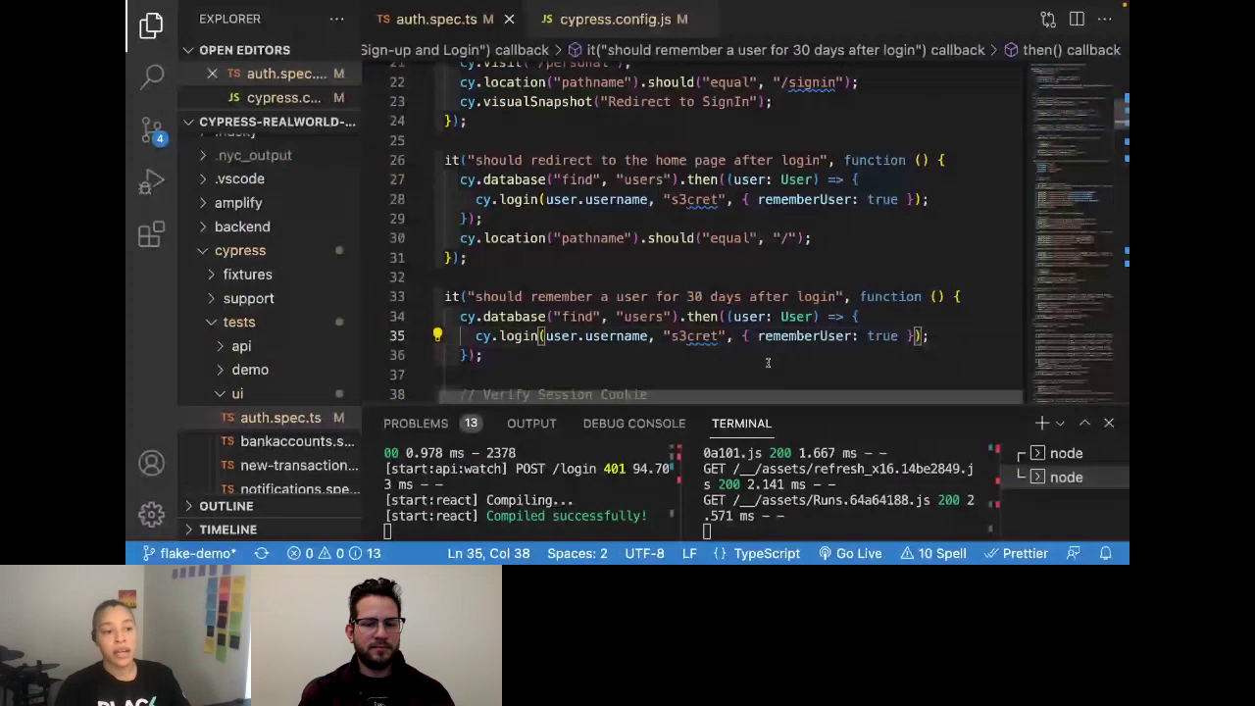
# Switch back to Cypress, check the auth spec's latest run summary, and open the runs list.
pyautogui.press('super+Tab')
pyautogui.moveTo(968, 367)
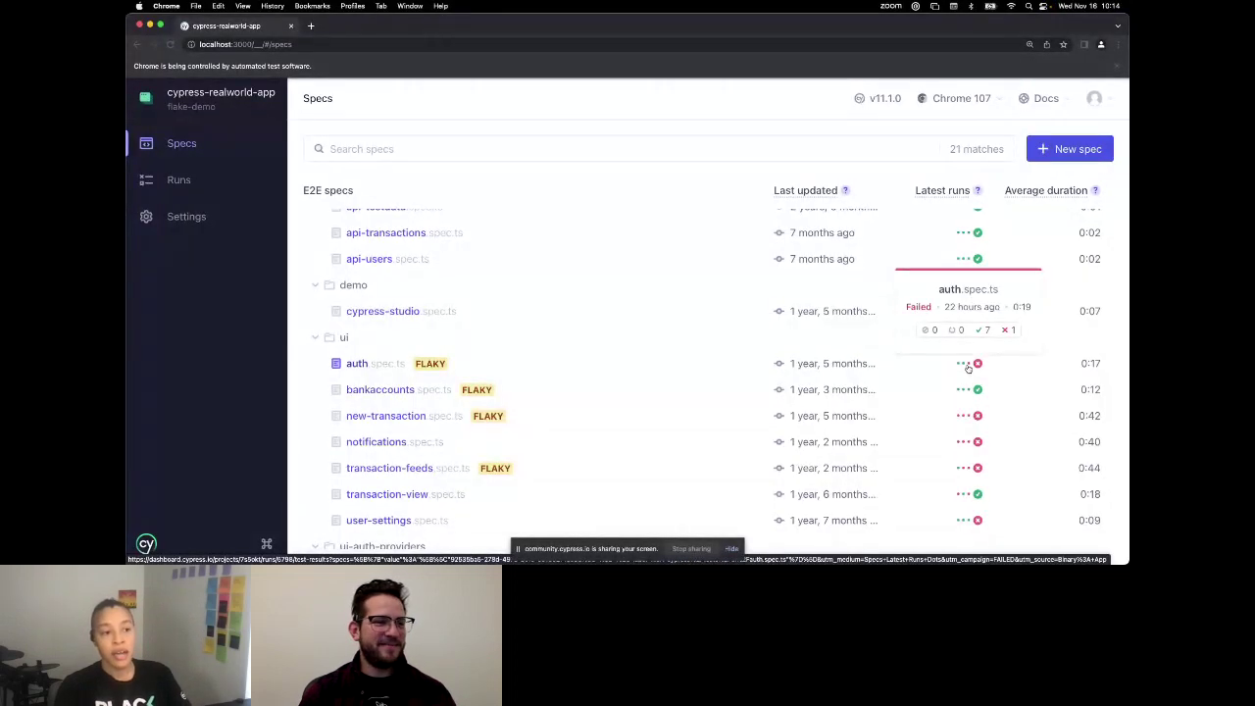
pyautogui.click(179, 179)
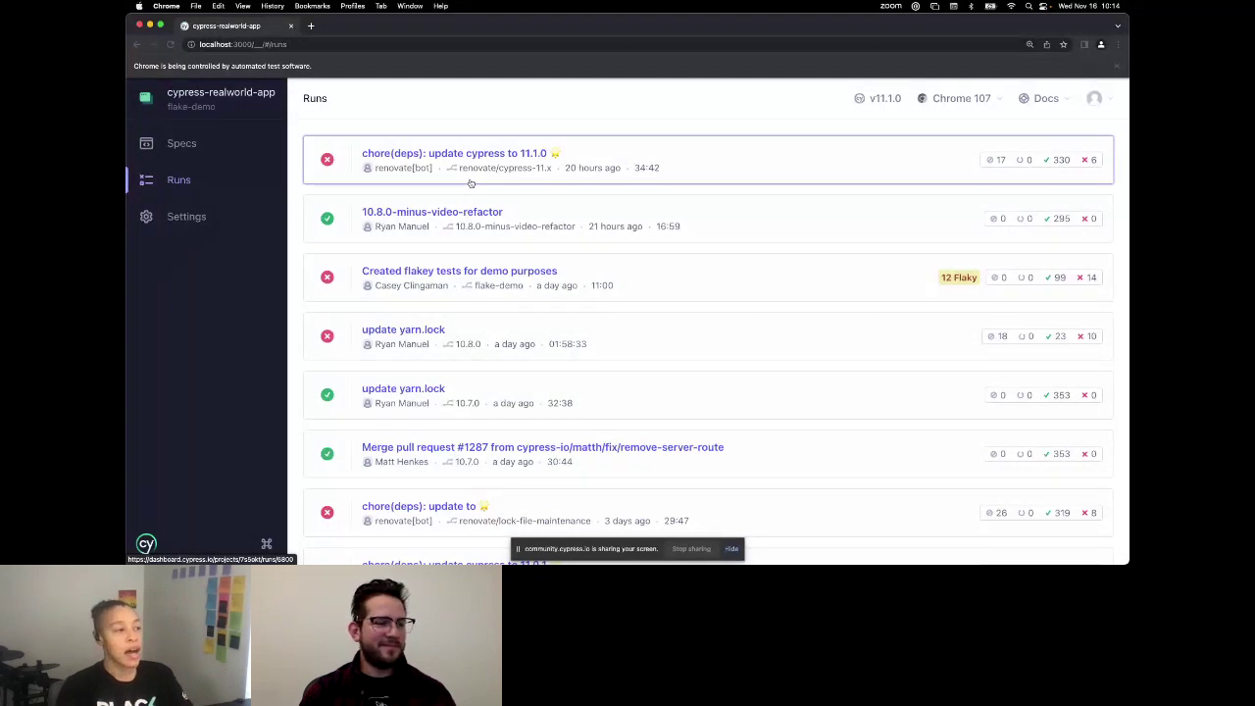
# Switch to the presentation browser, exit the slideshow, and open the Cypress Internal Co projects in Cypress Dashboard.
pyautogui.press('super+Tab')
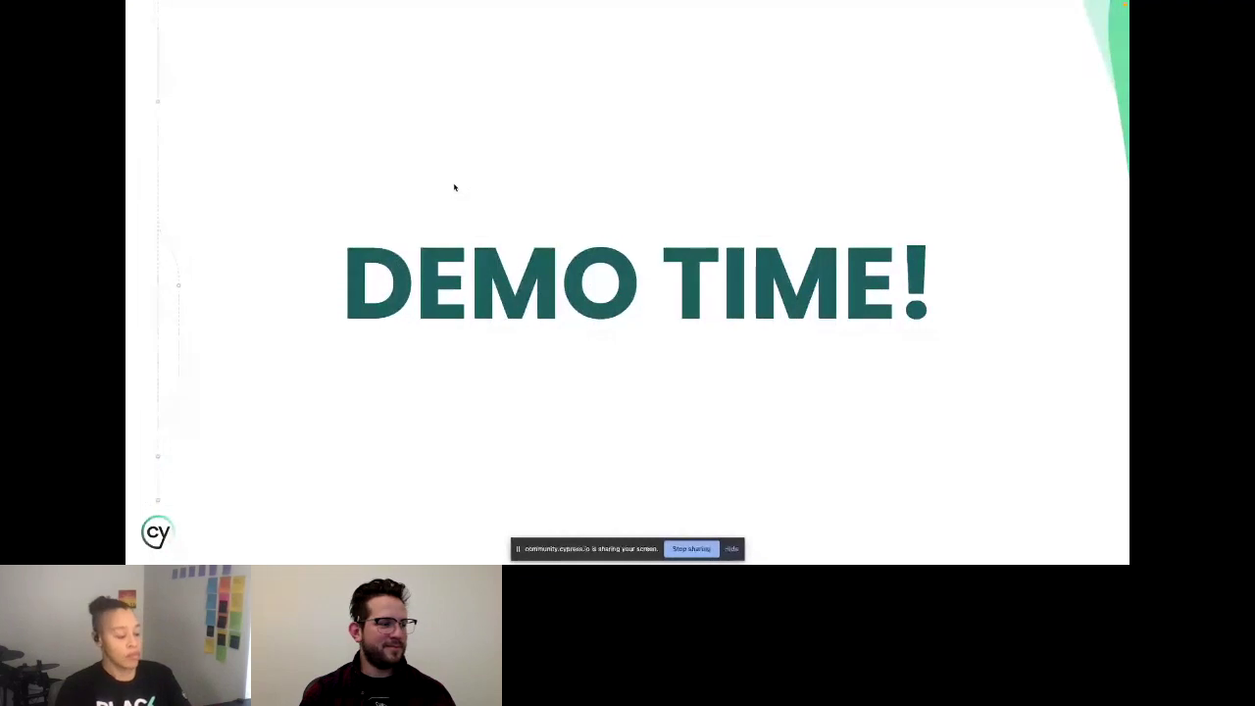
pyautogui.press('Escape')
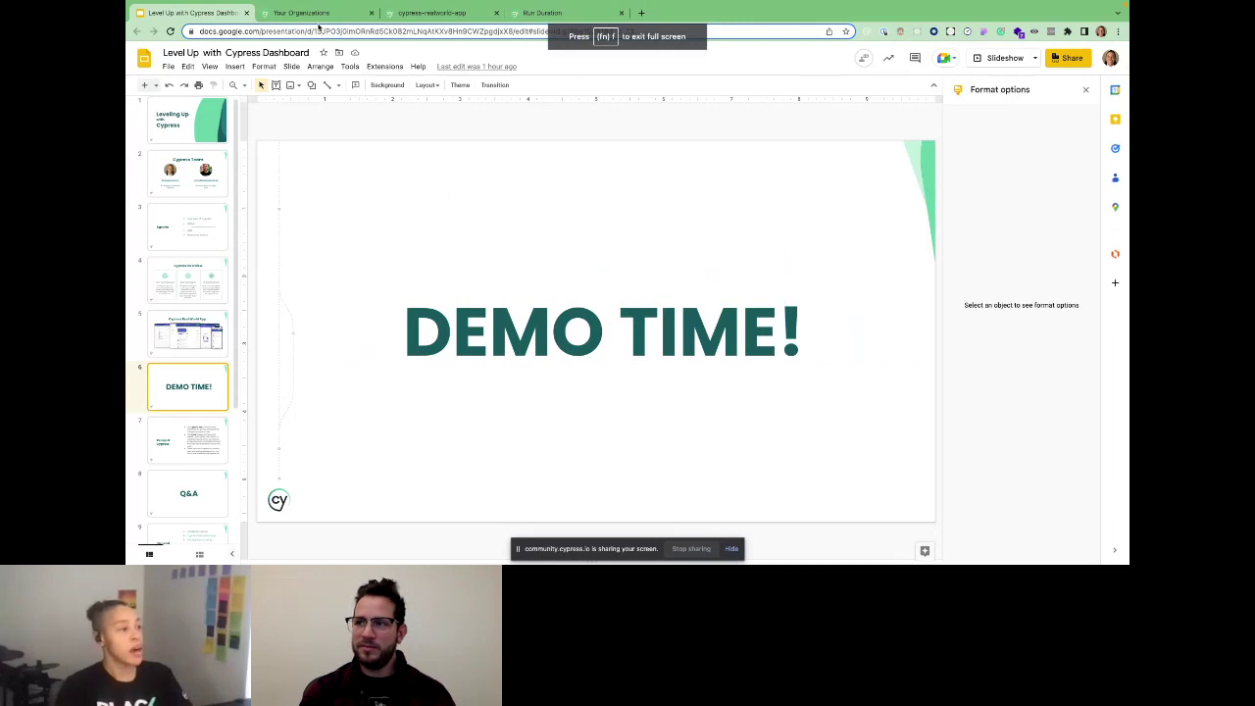
pyautogui.click(314, 14)
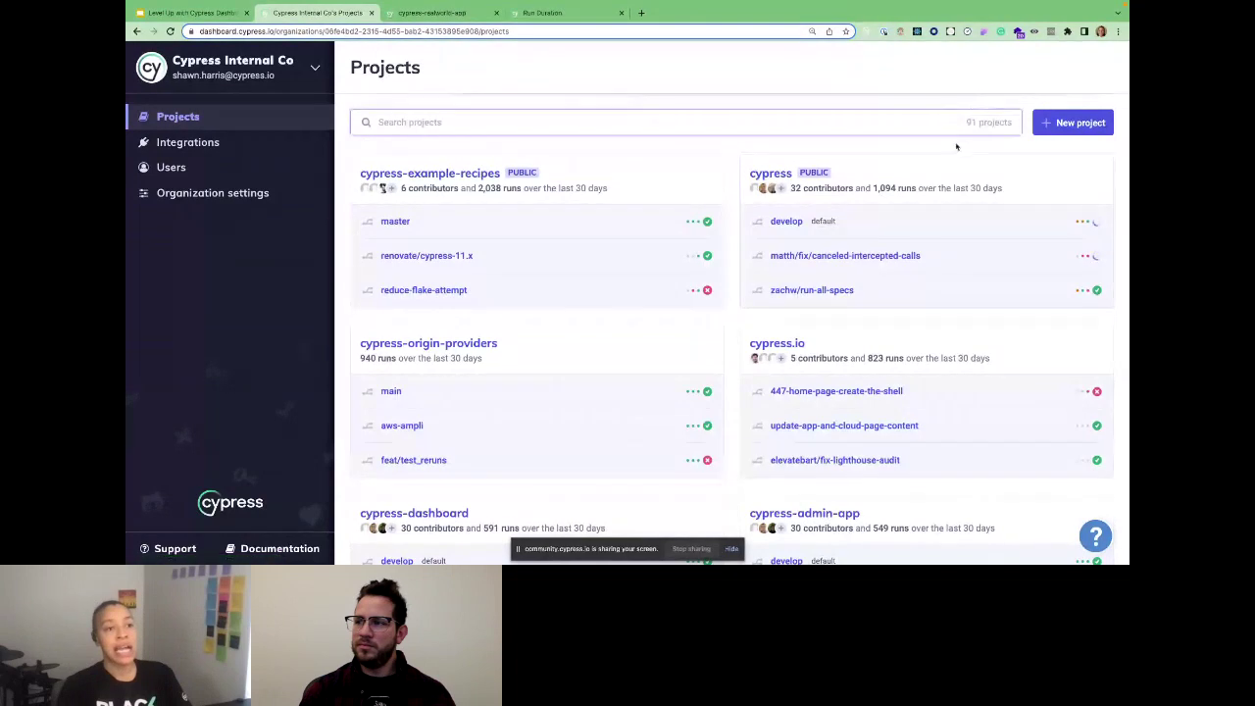
# Search the projects for "real" and open the cypress-realworld-app project.
pyautogui.click(815, 127)
pyautogui.write('real')
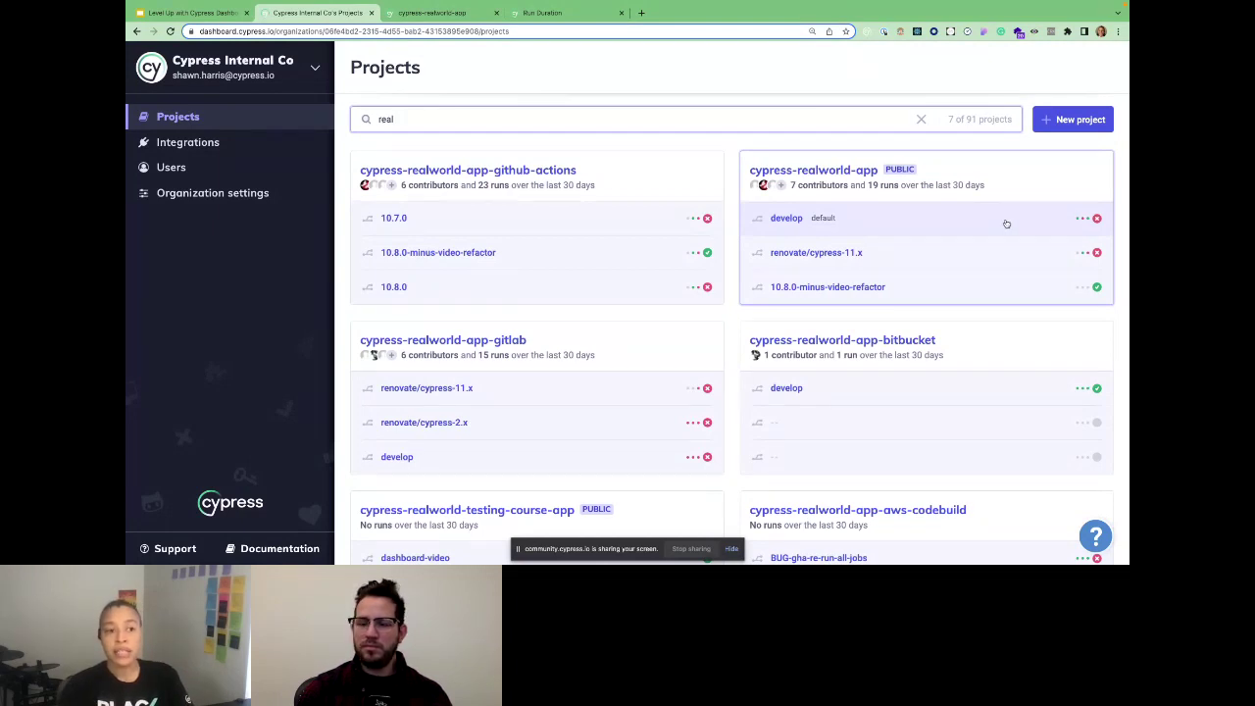
pyautogui.moveTo(1083, 220)
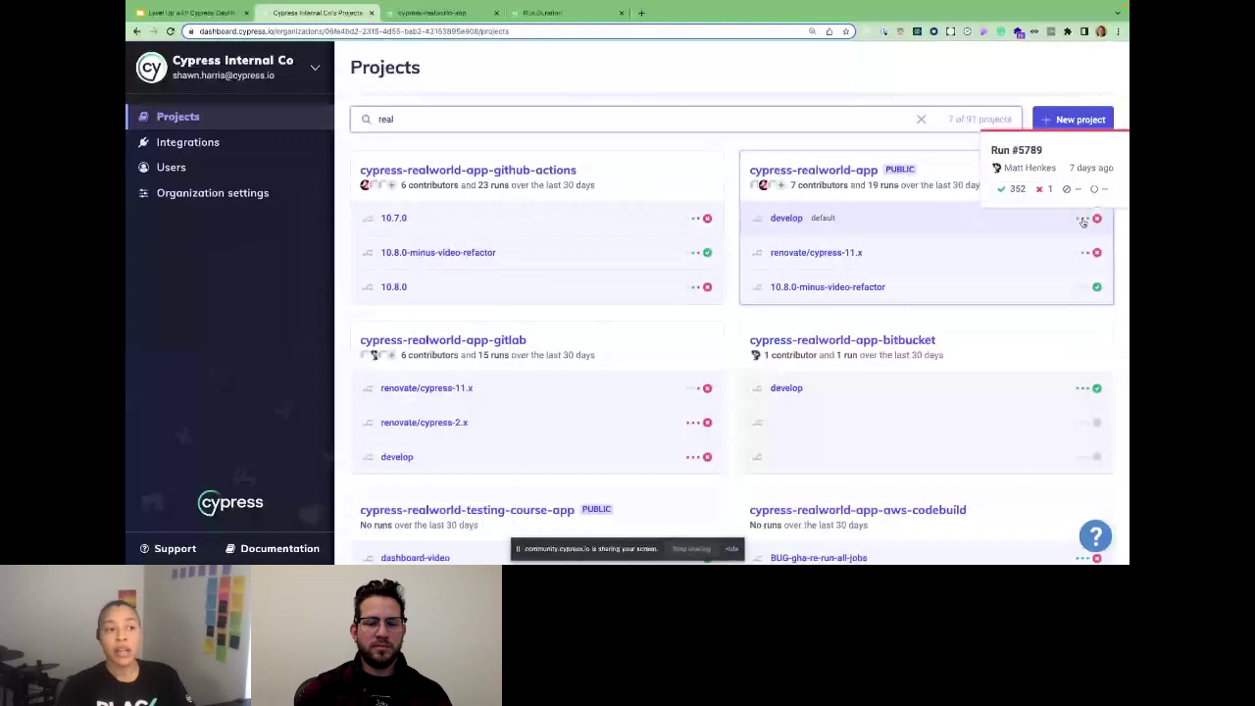
pyautogui.click(976, 172)
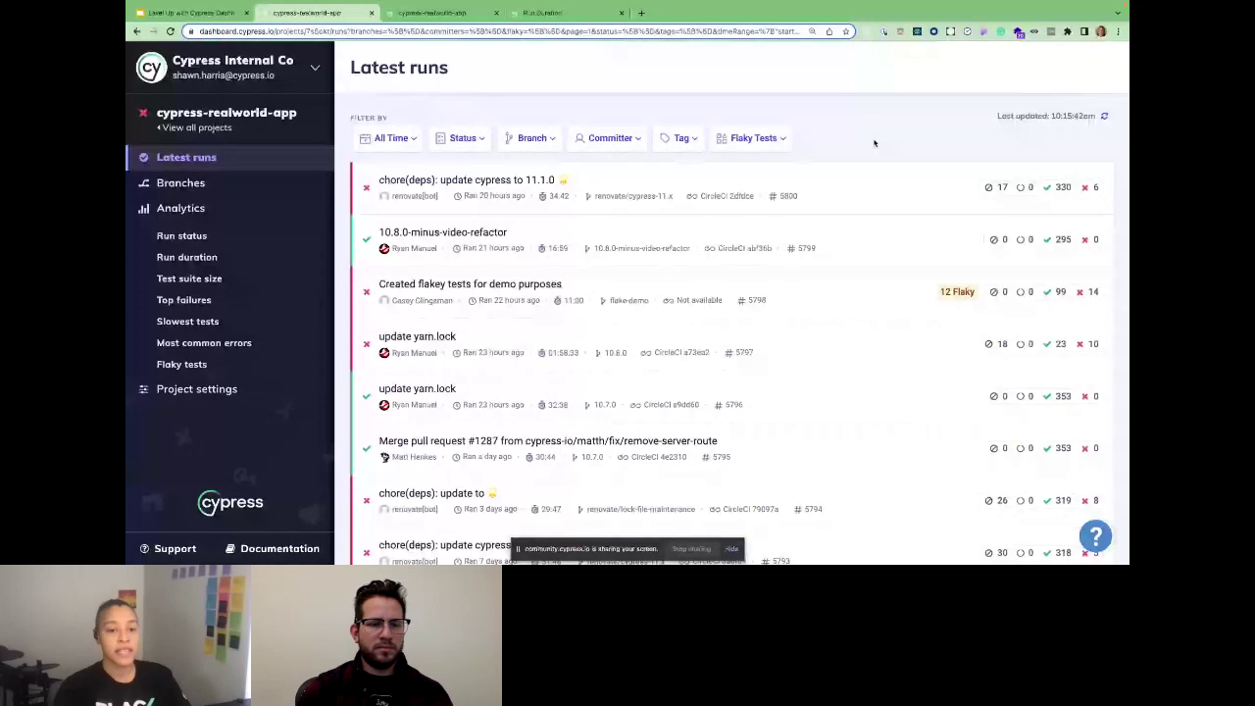
# Open the project's branches and look through the active and stale branches.
pyautogui.click(302, 183)
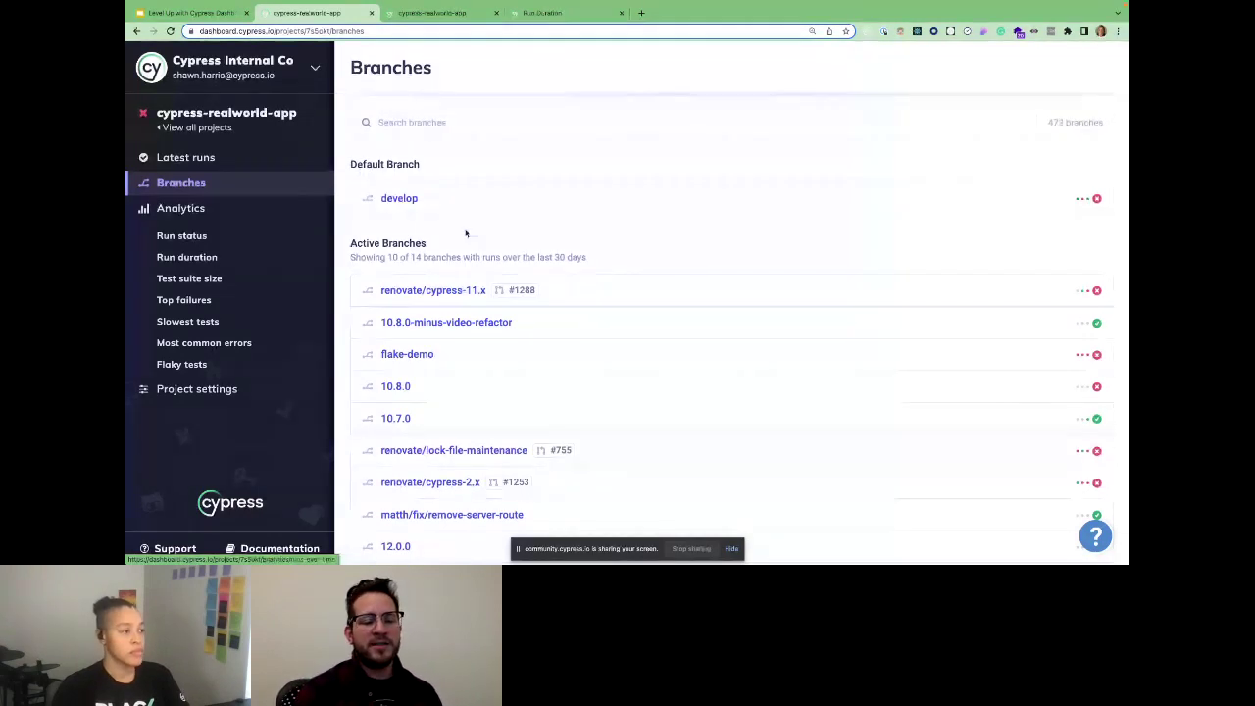
pyautogui.scroll(-1, 467, 232)
pyautogui.scroll(-5, 470, 233)
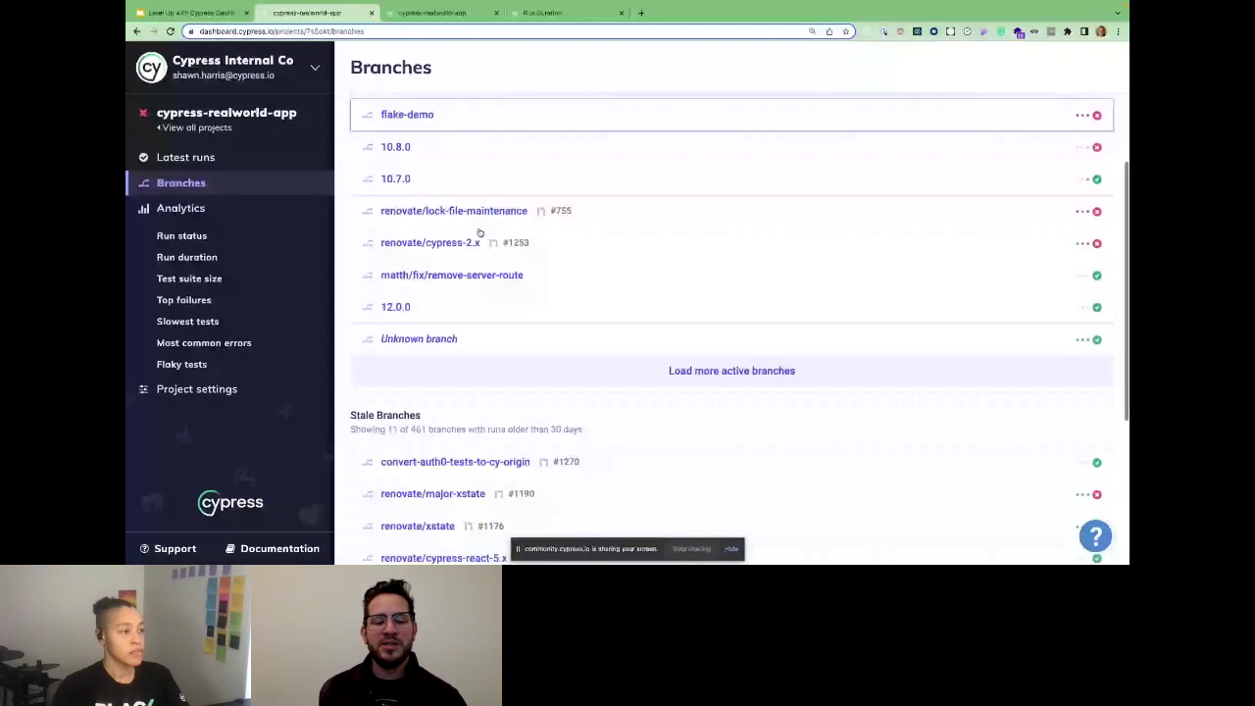
pyautogui.scroll(-5, 480, 233)
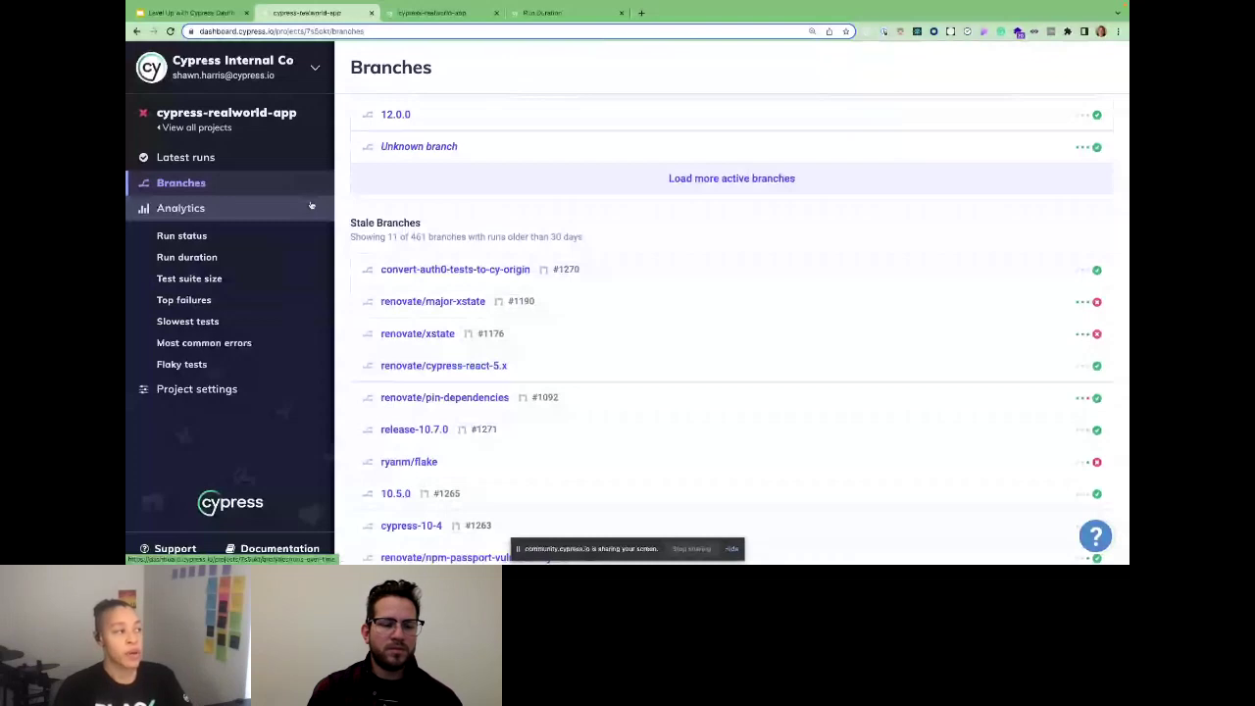
# Return to the latest runs and view the available committer filter options.
pyautogui.click(329, 164)
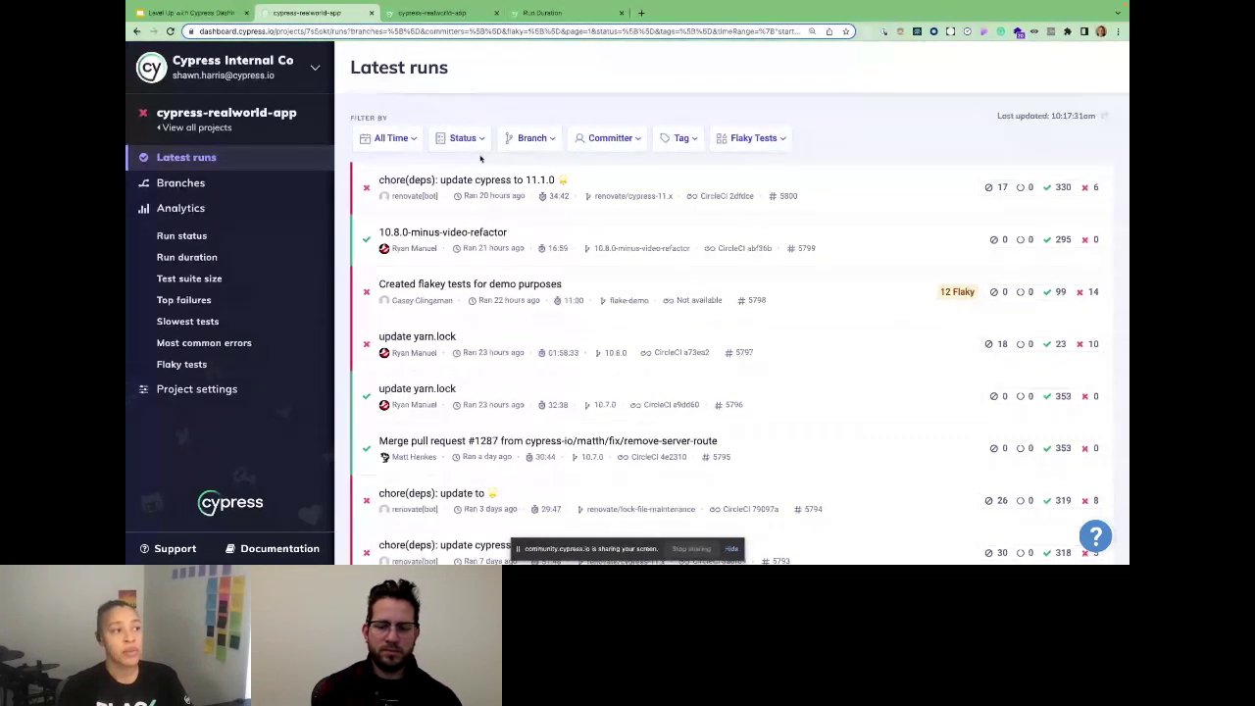
pyautogui.click(632, 139)
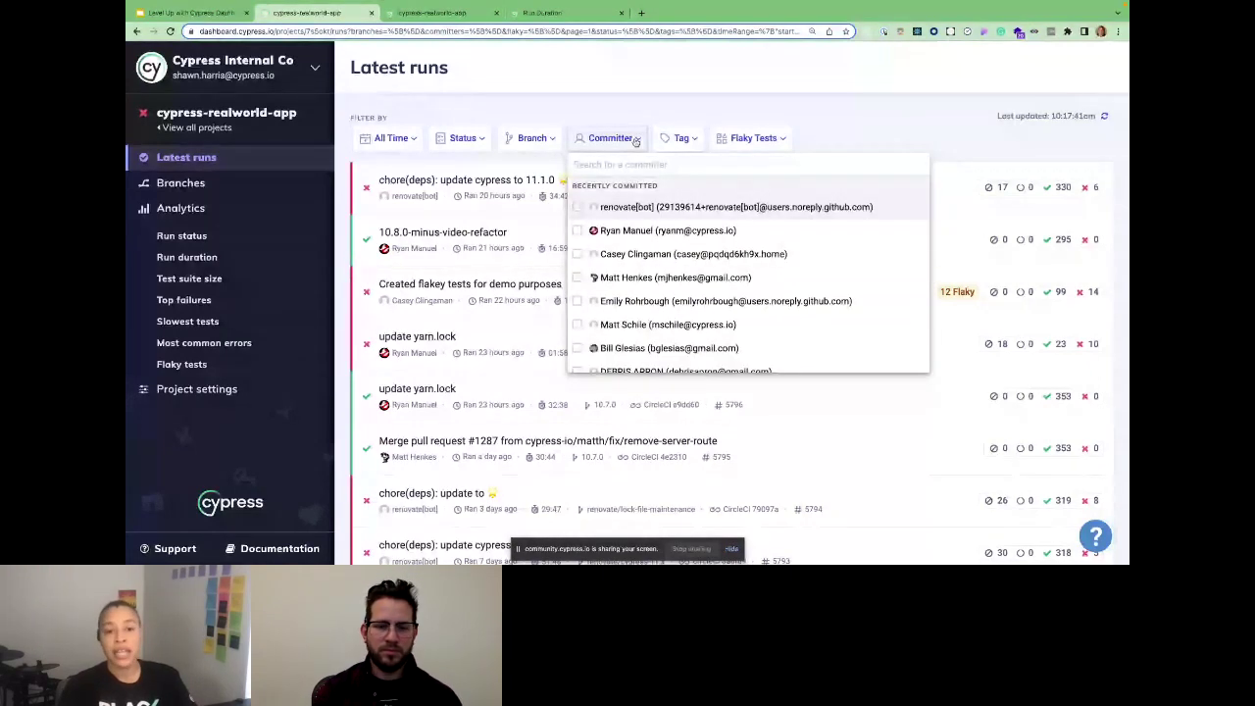
pyautogui.click(632, 139)
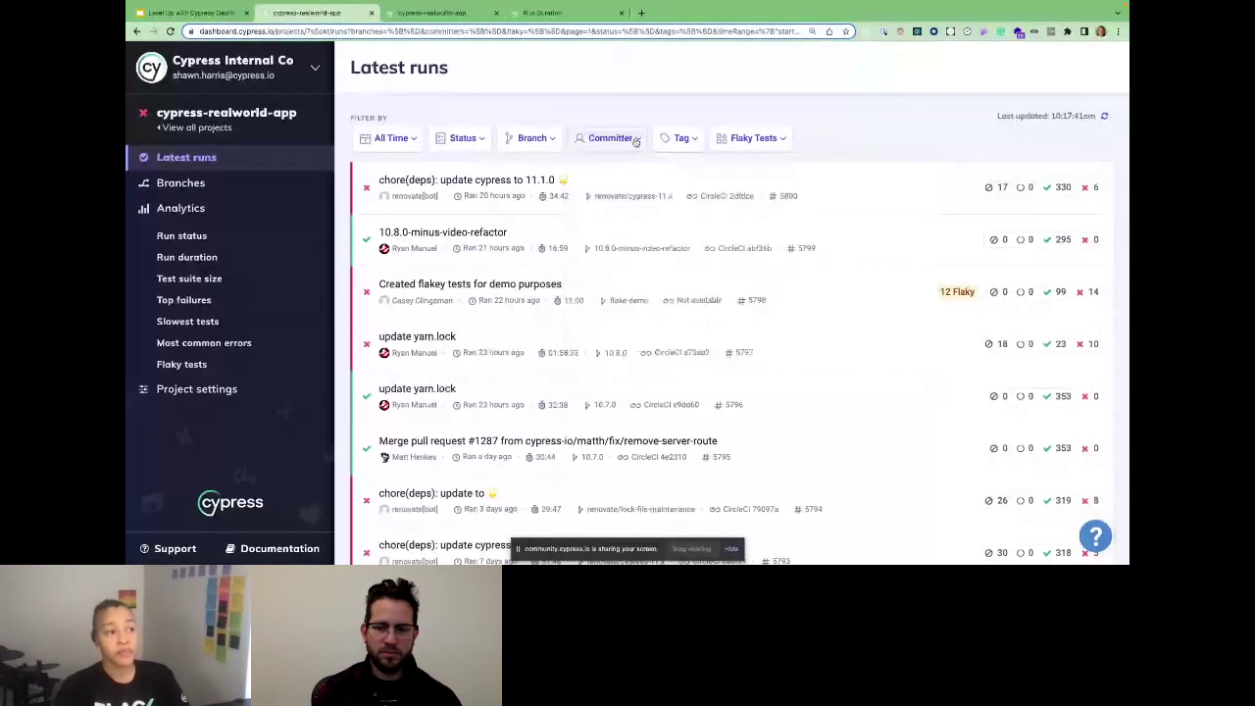
# Filter the latest runs to show only flaky ones and look through the filtered list.
pyautogui.click(766, 145)
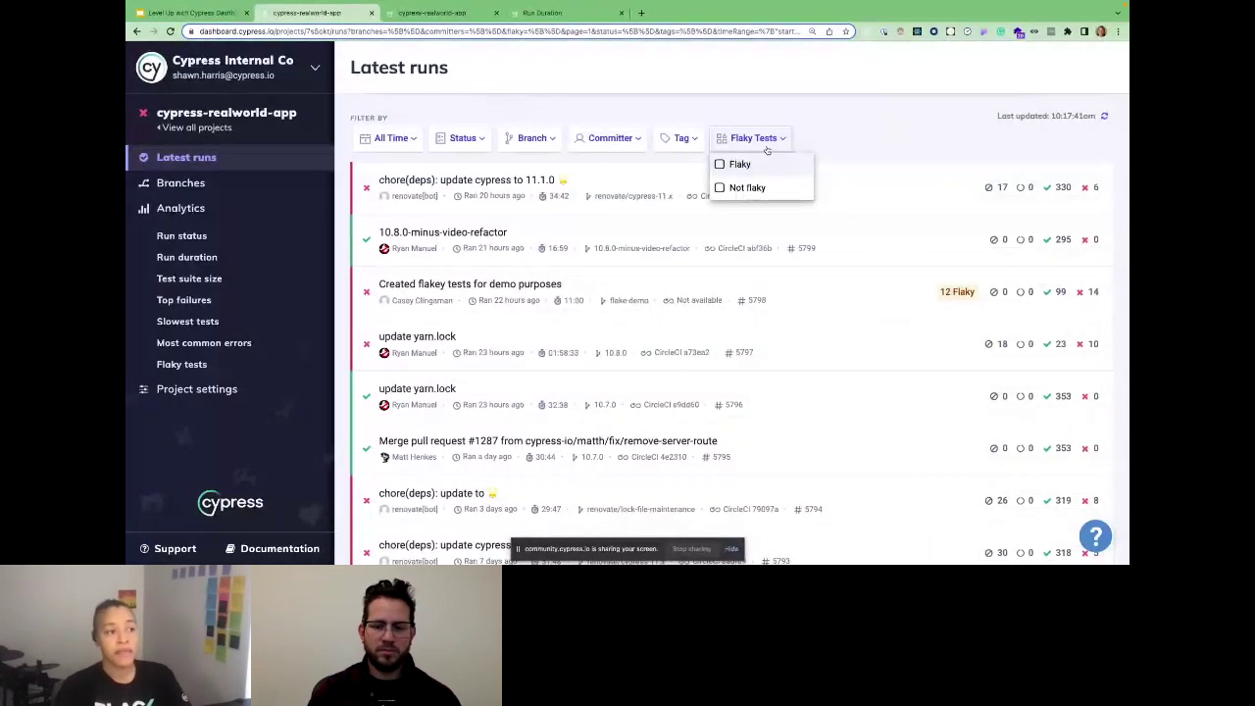
pyautogui.click(720, 165)
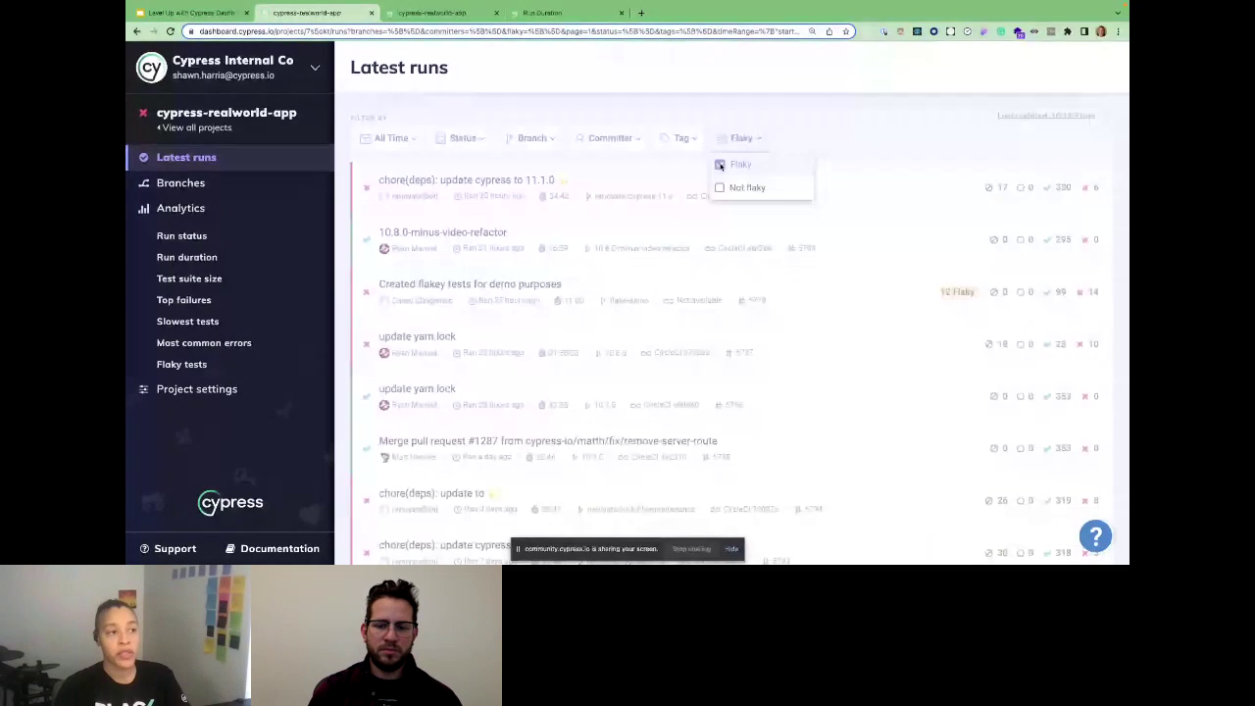
pyautogui.click(862, 139)
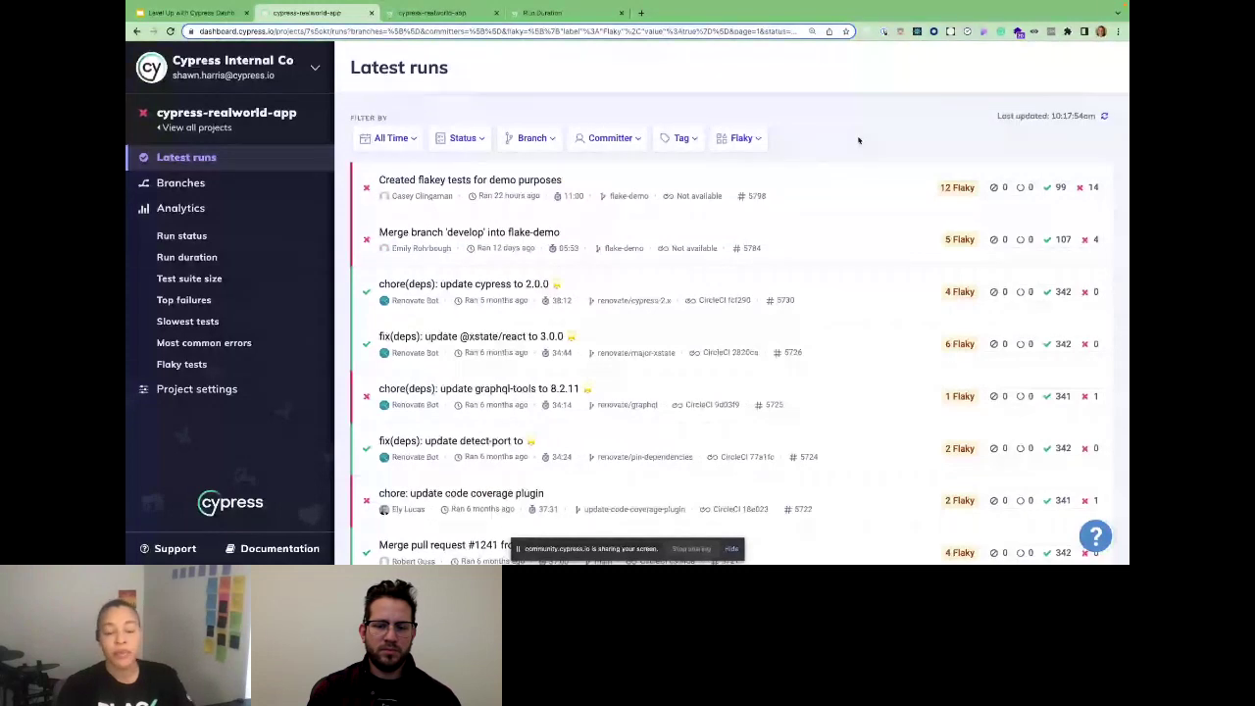
pyautogui.scroll(-1, 790, 270)
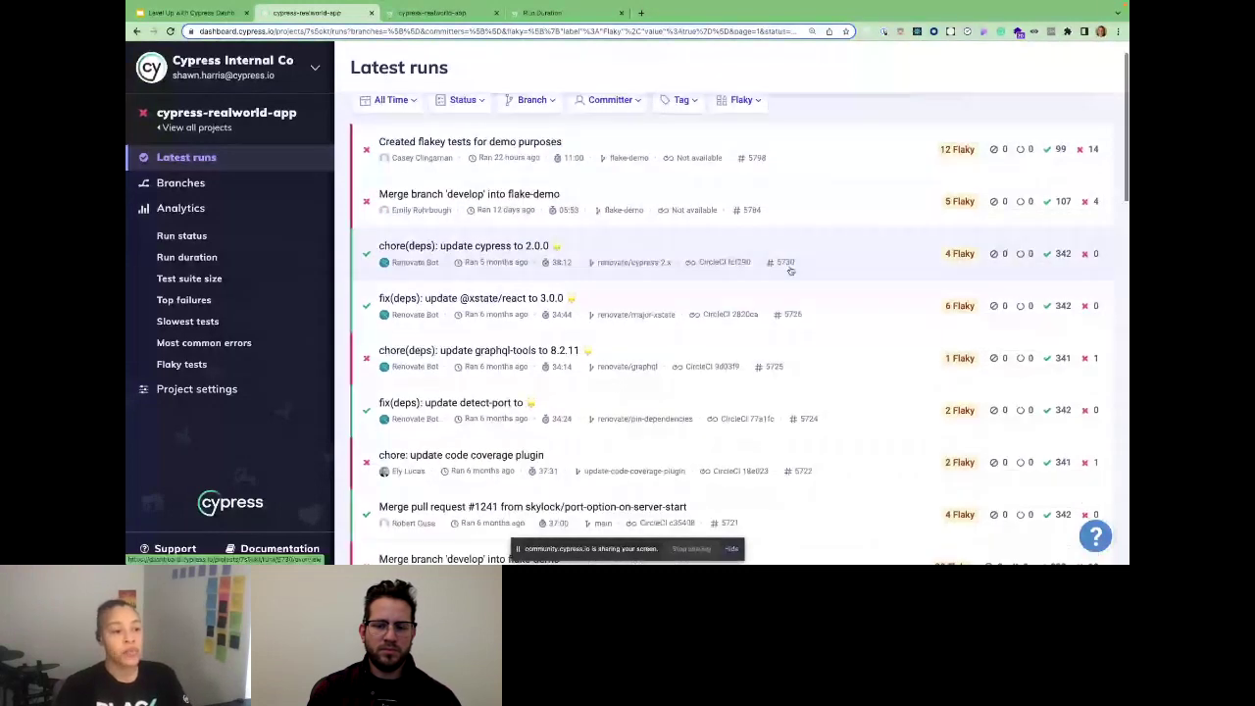
# Open flaky run #5720, "Merge branch 'develop' into flake-demo", and look through its errors, summary and tests for review.
pyautogui.scroll(-3, 791, 271)
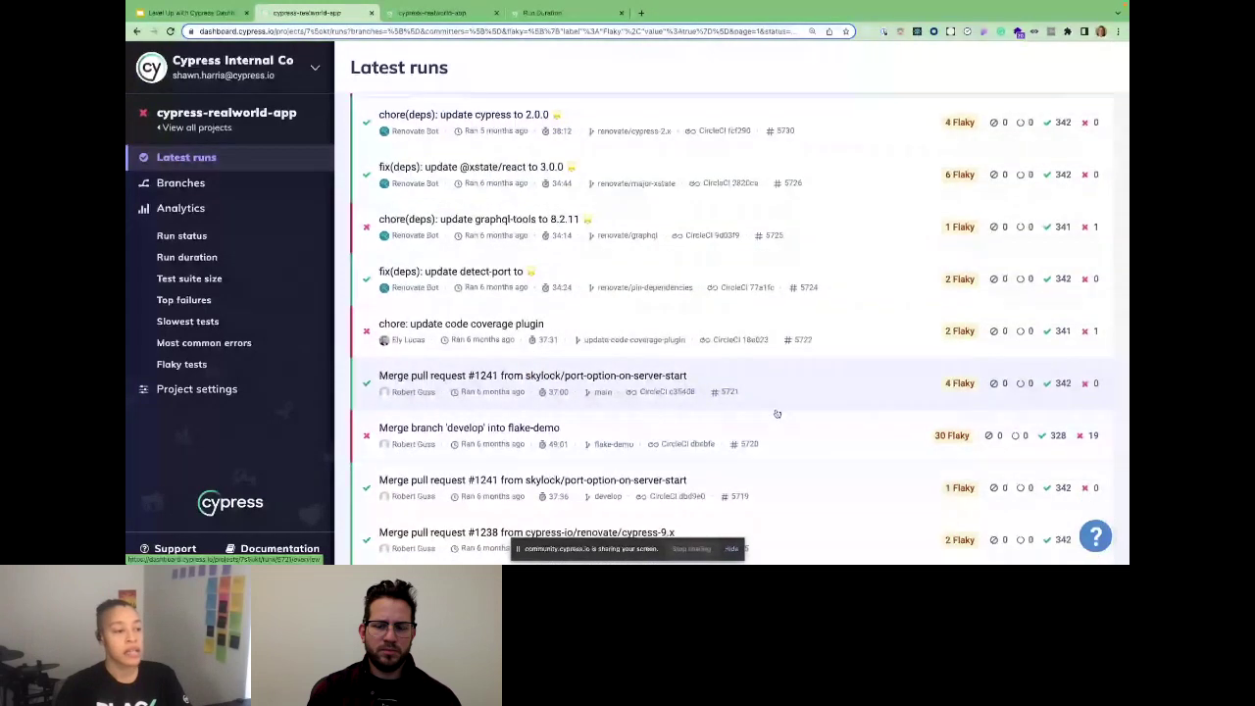
pyautogui.click(763, 429)
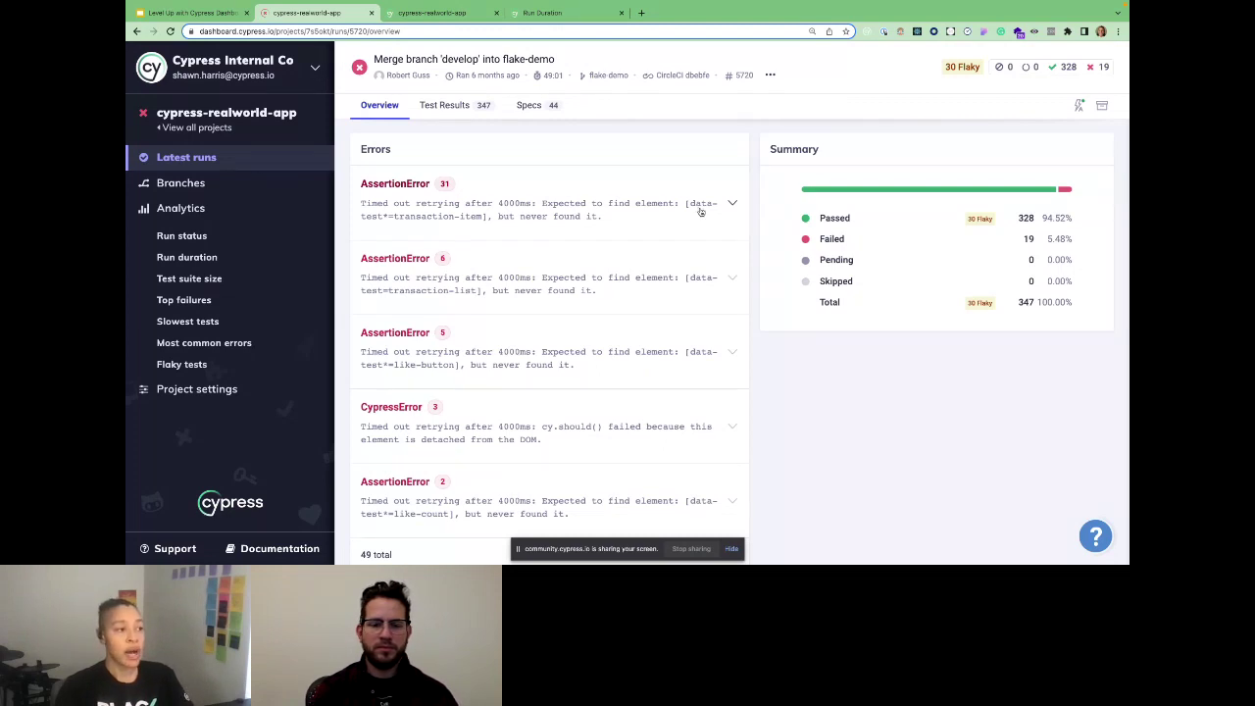
pyautogui.scroll(-8, 701, 212)
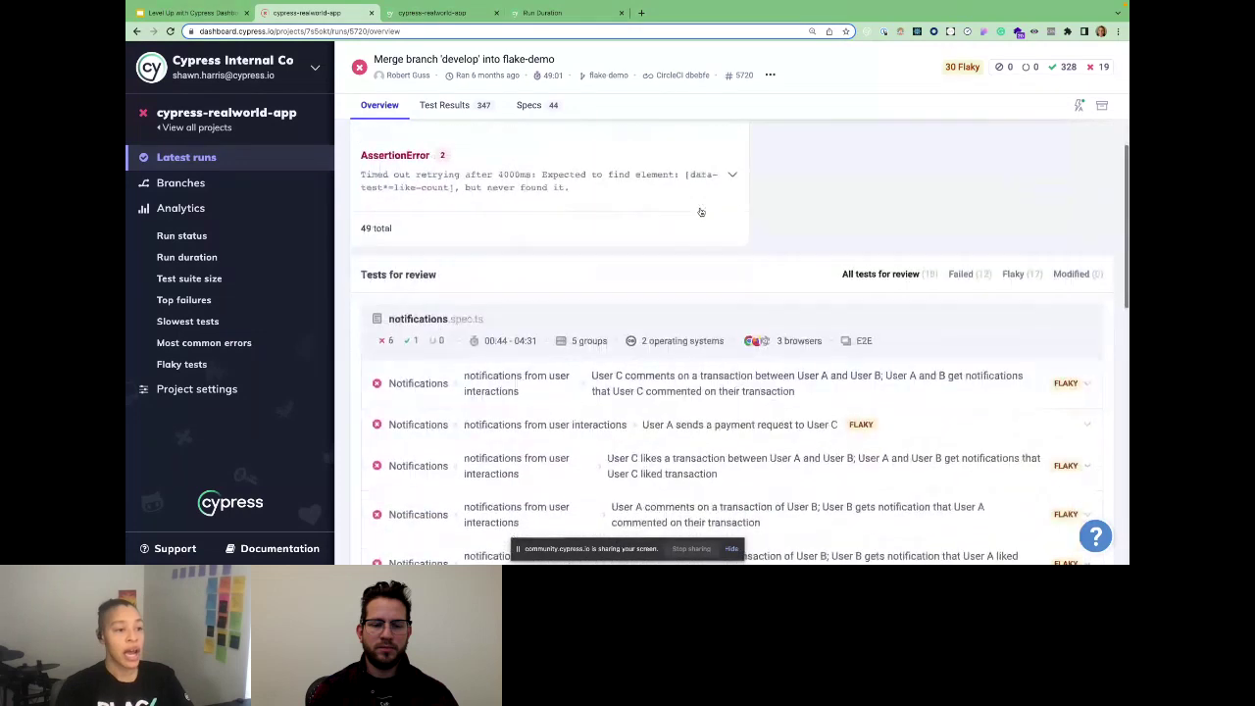
pyautogui.scroll(-1, 701, 212)
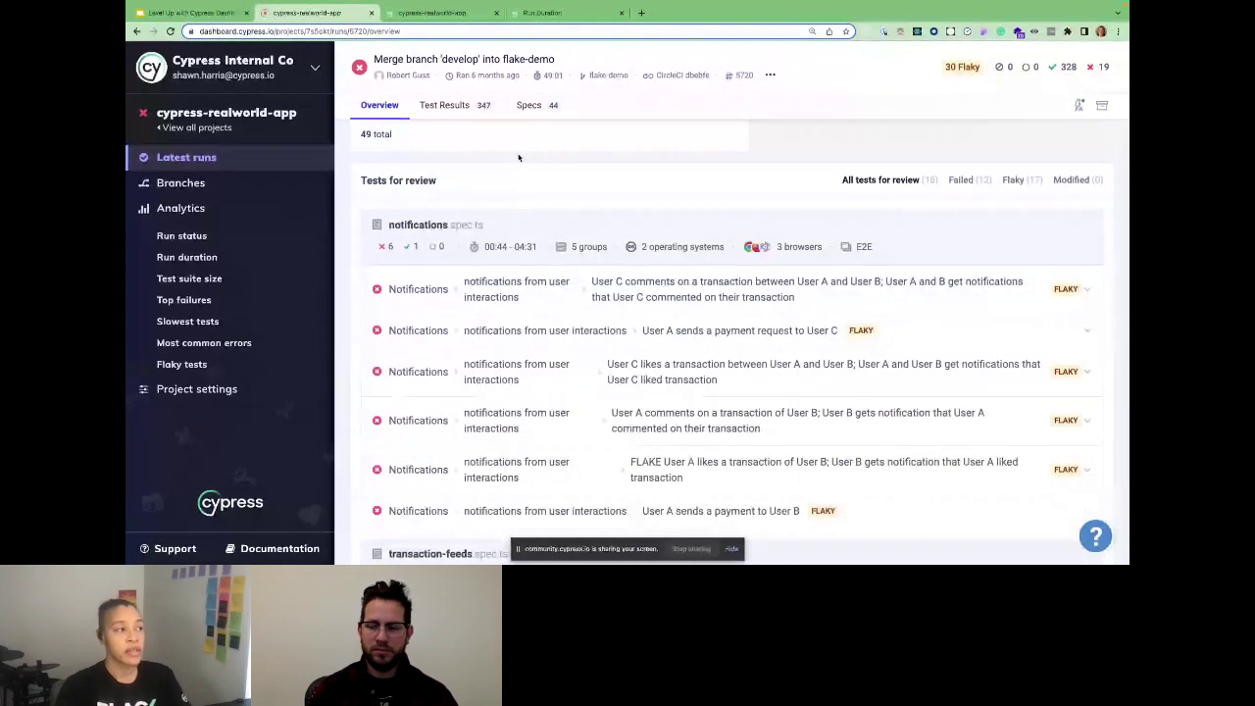
pyautogui.scroll(5, 519, 158)
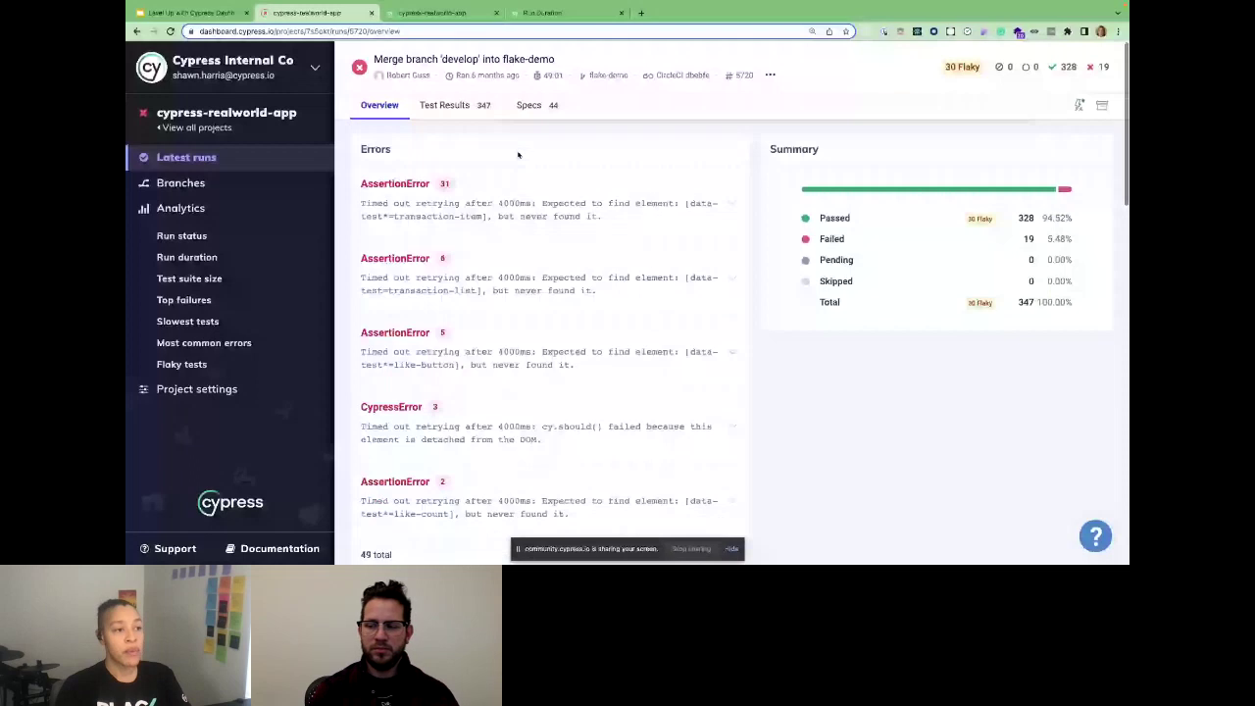
# View the run's full test results, return to its overview, and examine the notifications spec under the tests for review.
pyautogui.click(442, 107)
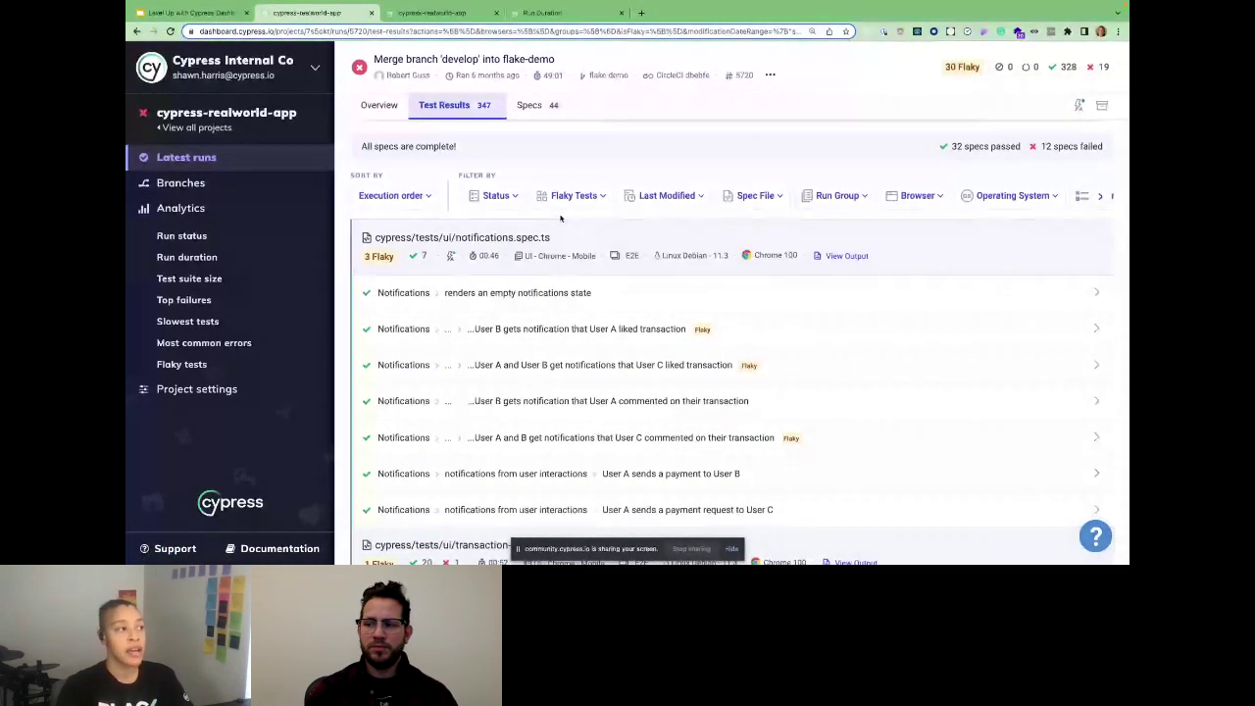
pyautogui.click(375, 111)
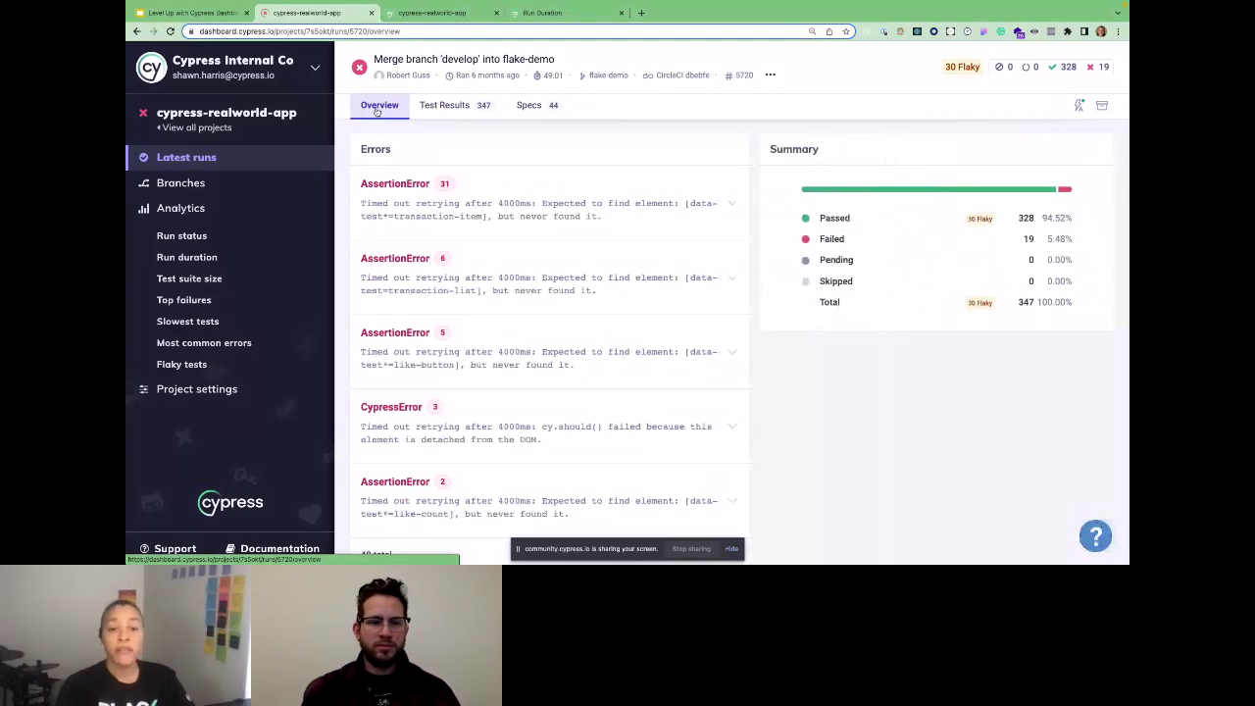
pyautogui.scroll(-5, 672, 164)
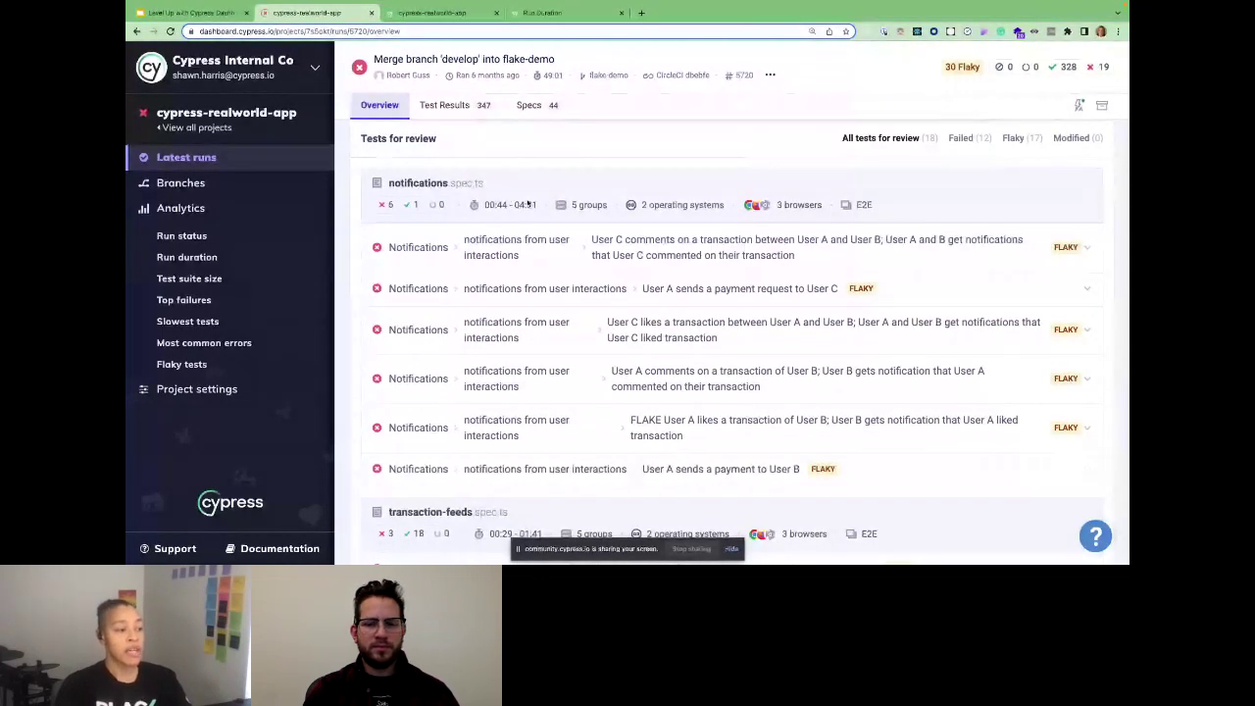
pyautogui.scroll(-1, 516, 440)
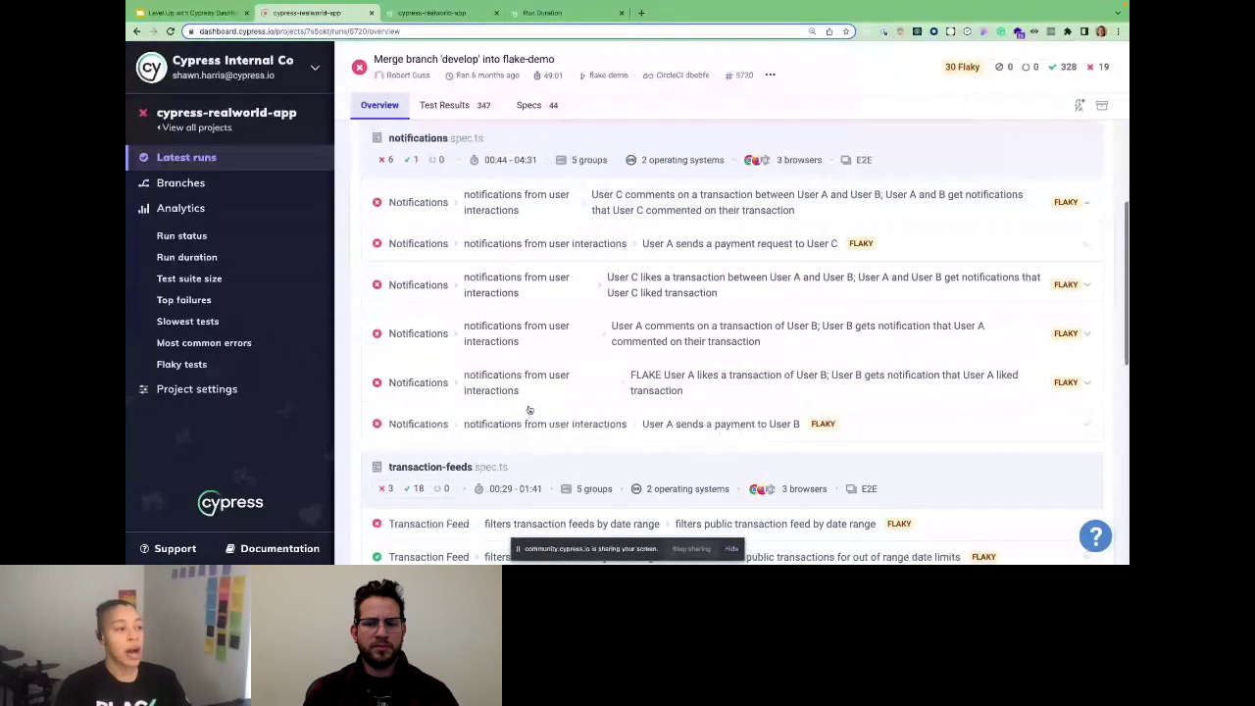
pyautogui.scroll(2, 546, 400)
pyautogui.scroll(-1, 561, 390)
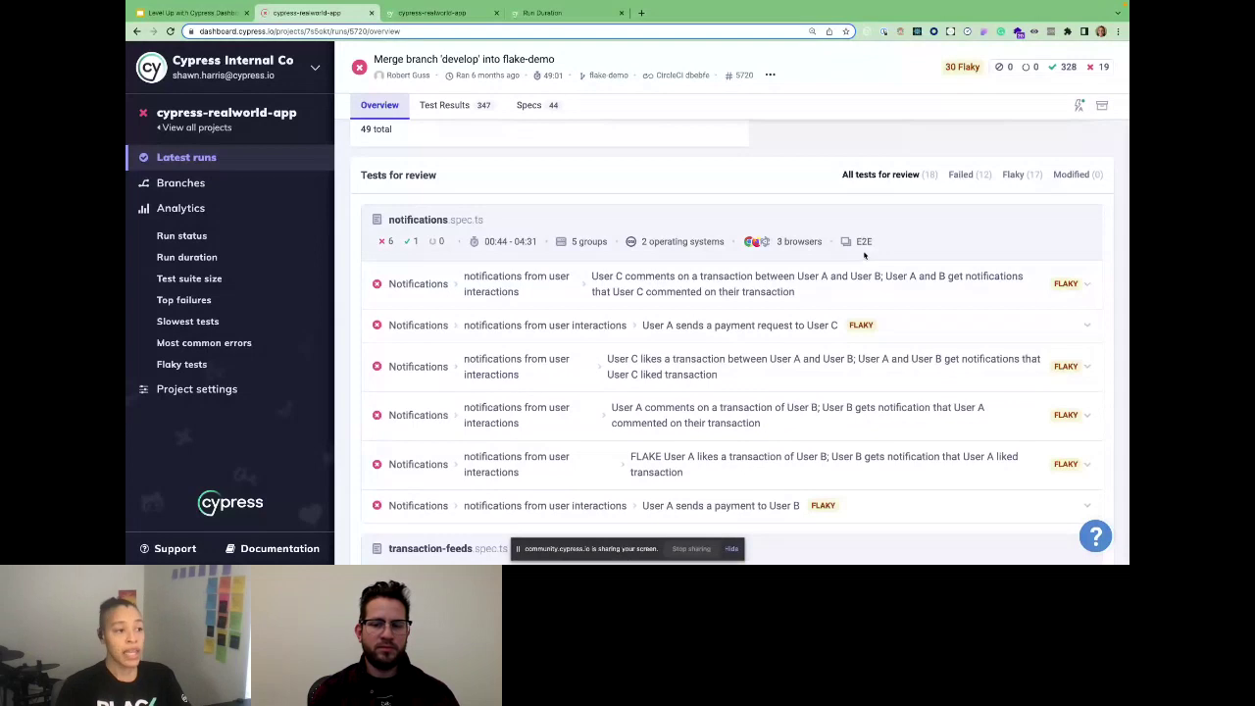
# Expand the test where User C comments on a transaction, and review the attempts and errors of its UI - Firefox - Mobile result.
pyautogui.click(692, 295)
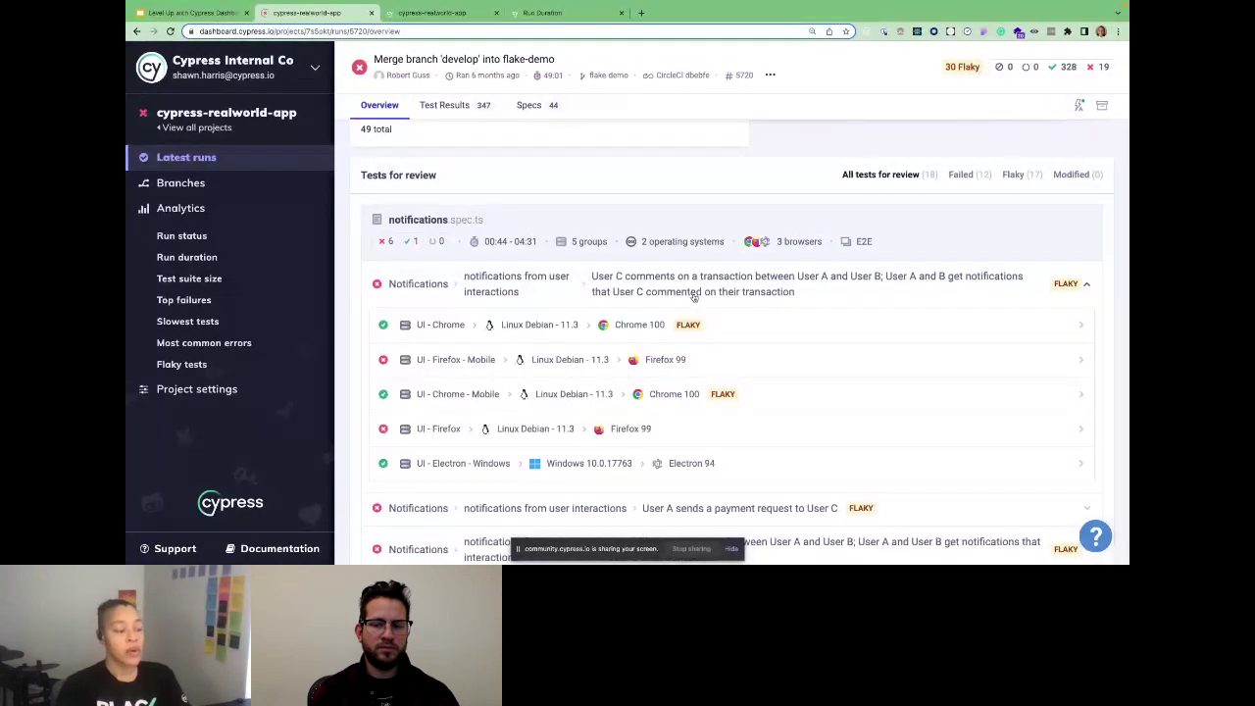
pyautogui.scroll(-1, 740, 323)
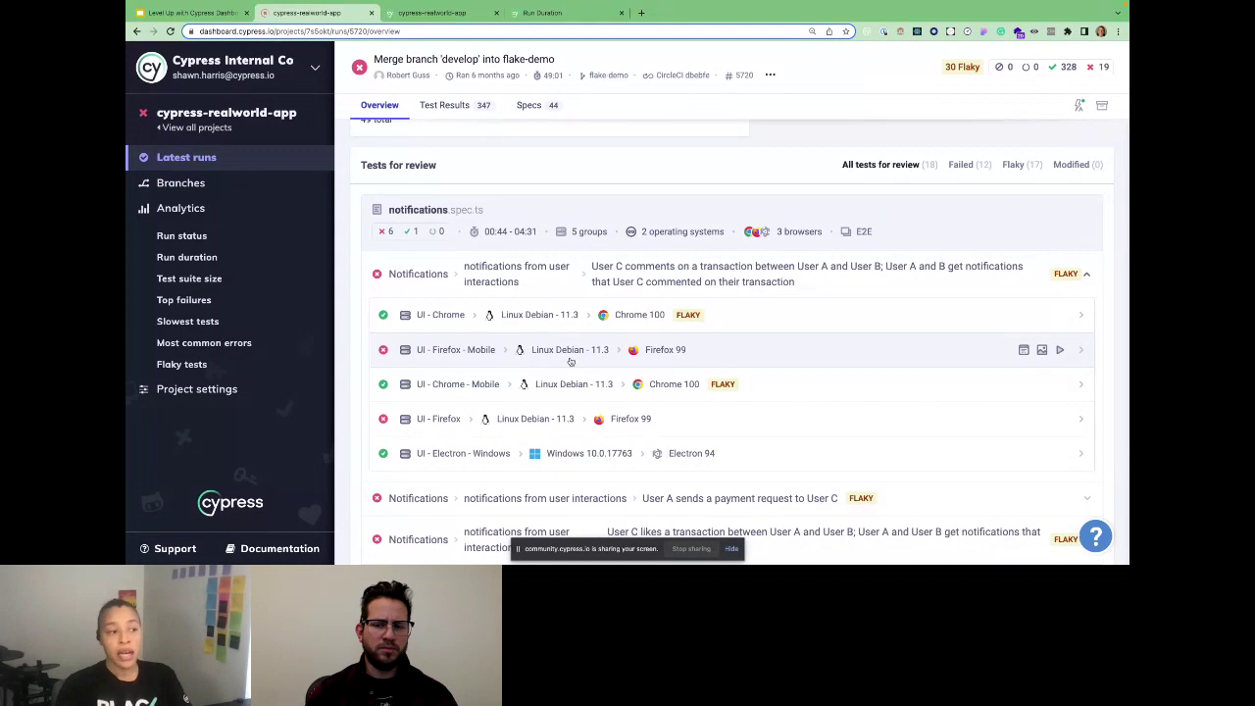
pyautogui.click(708, 353)
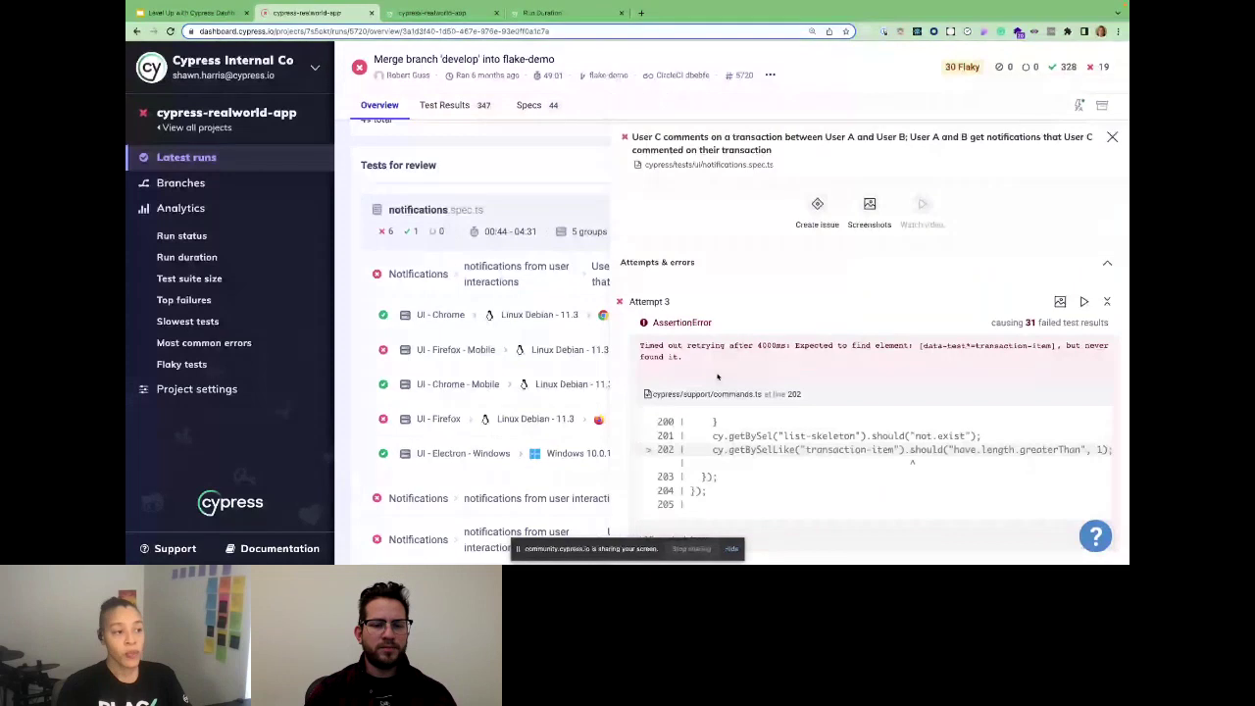
pyautogui.scroll(-2, 726, 378)
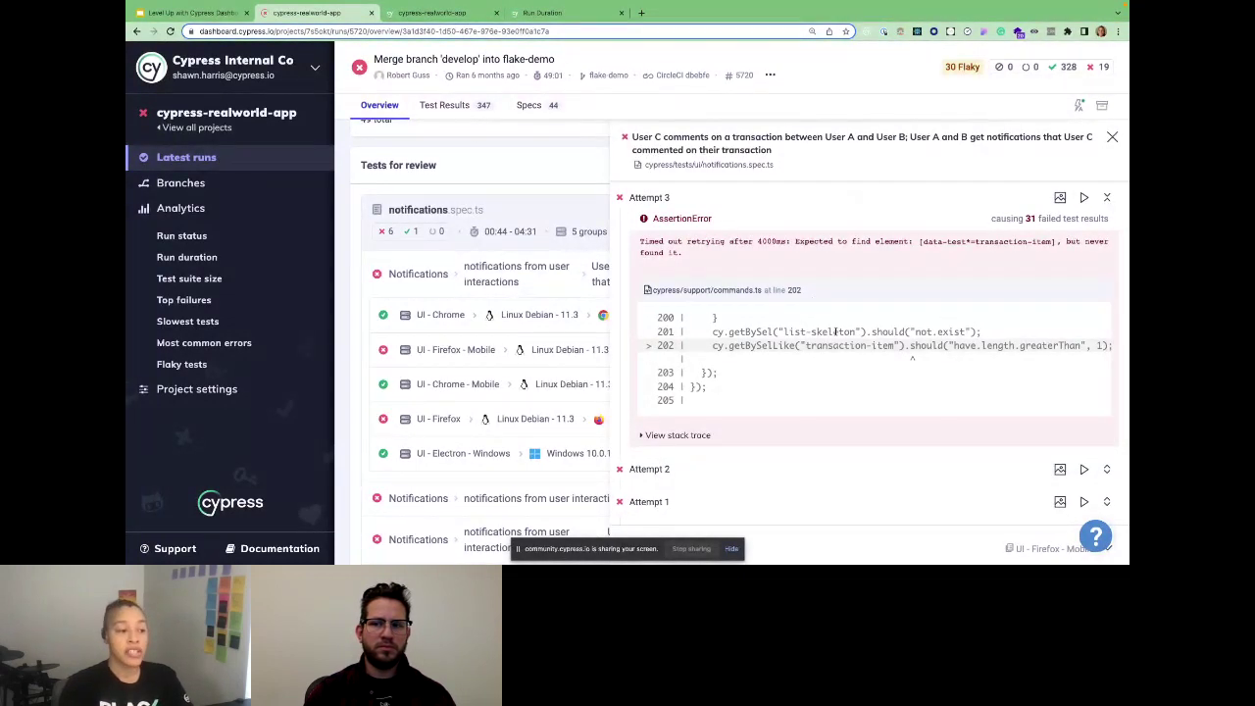
pyautogui.scroll(-5, 834, 333)
pyautogui.scroll(-1, 833, 334)
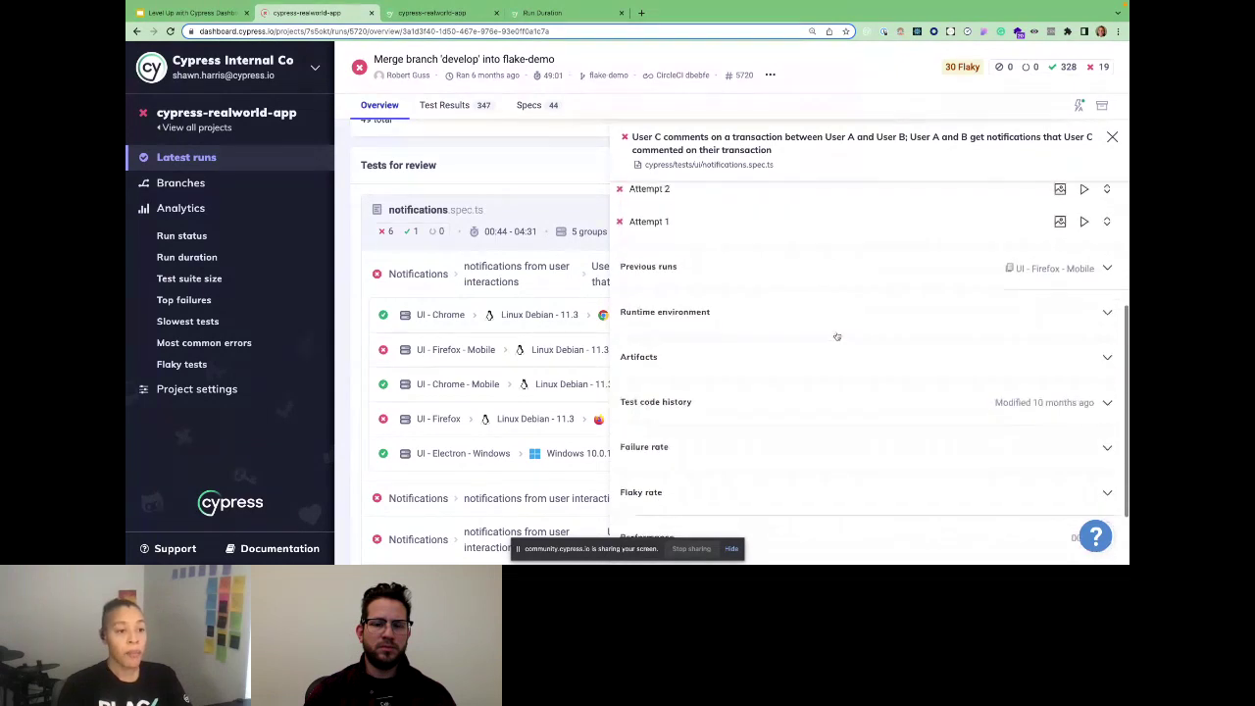
# Inspect the test's previous runs, including run #5687, and its runtime environment details.
pyautogui.click(812, 276)
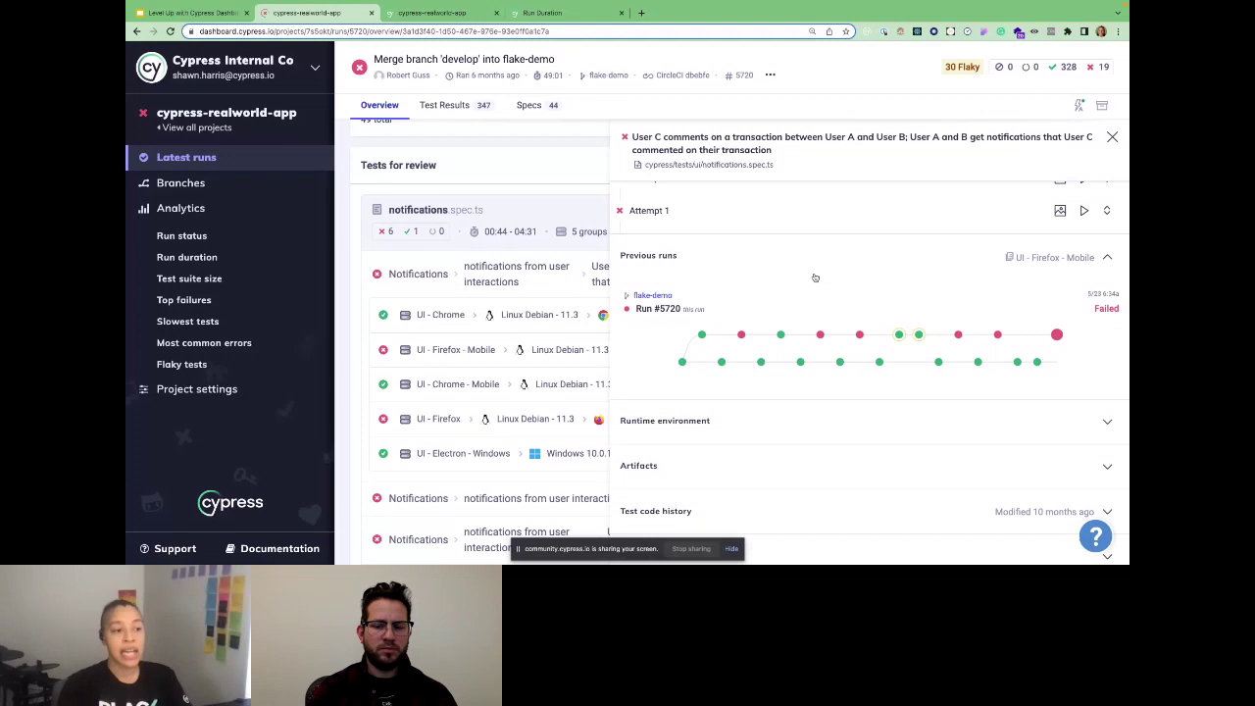
pyautogui.scroll(-1, 765, 358)
pyautogui.moveTo(763, 356)
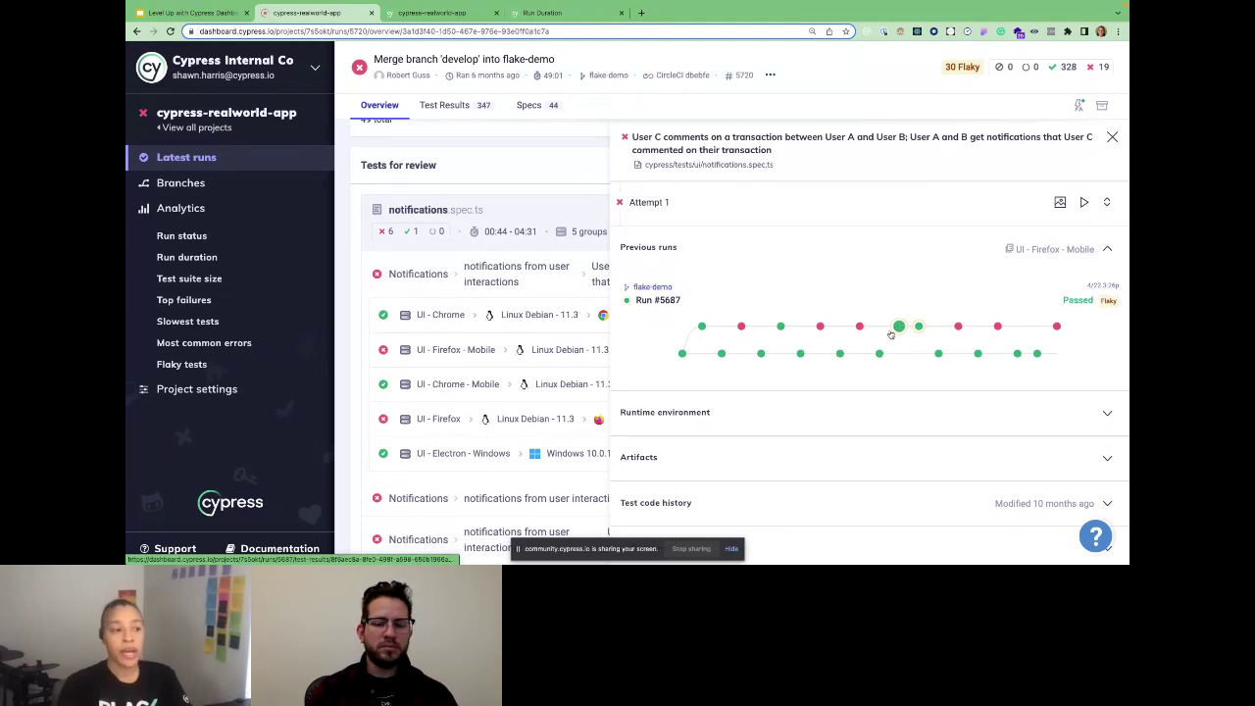
pyautogui.scroll(-2, 882, 335)
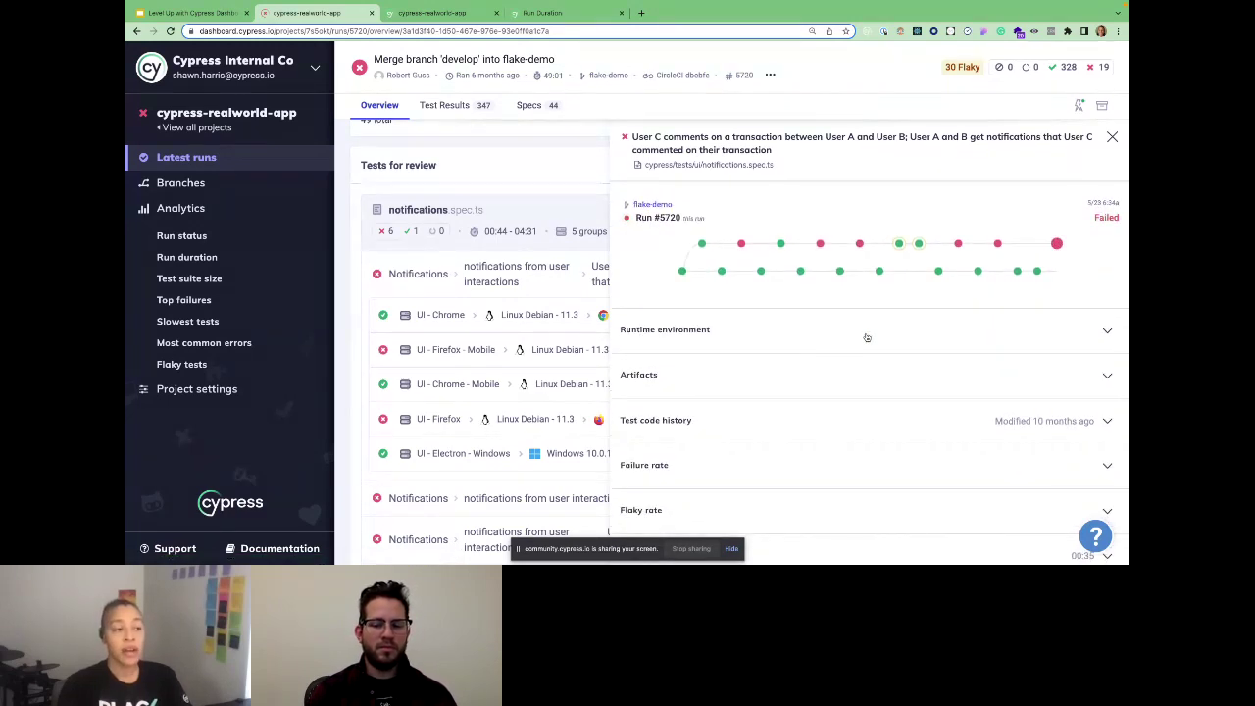
pyautogui.click(867, 337)
pyautogui.scroll(-1, 867, 338)
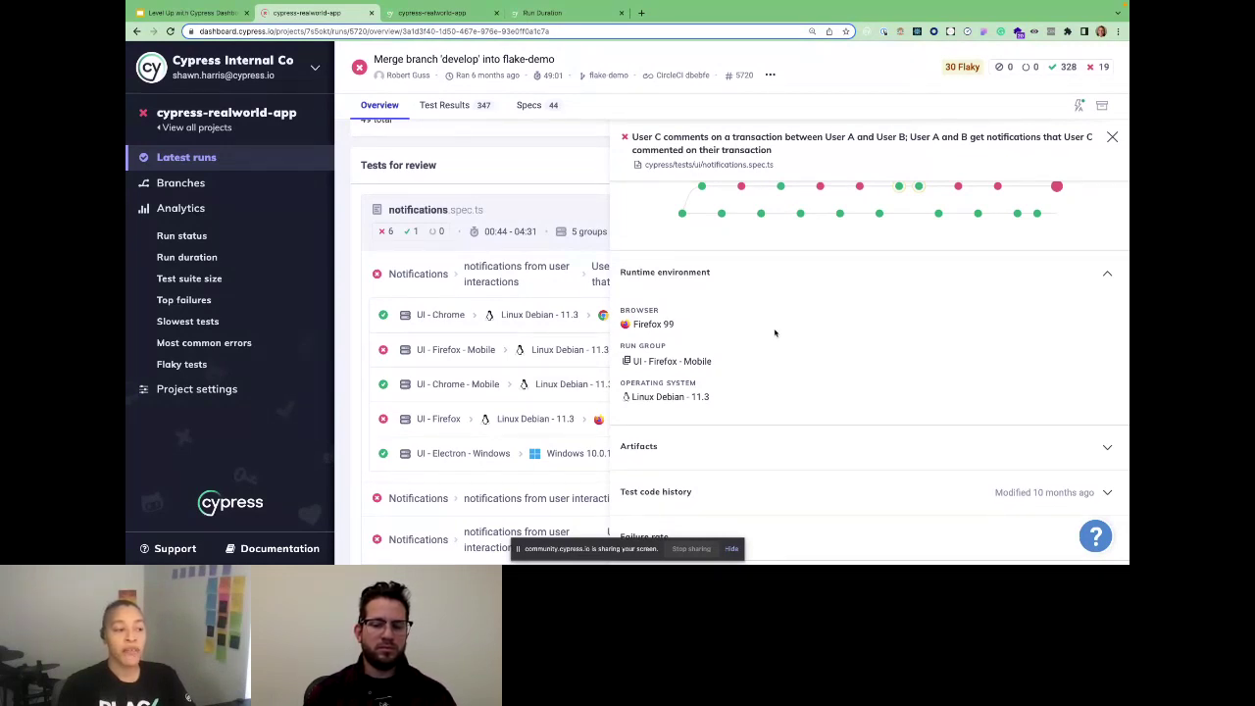
pyautogui.scroll(-4, 793, 345)
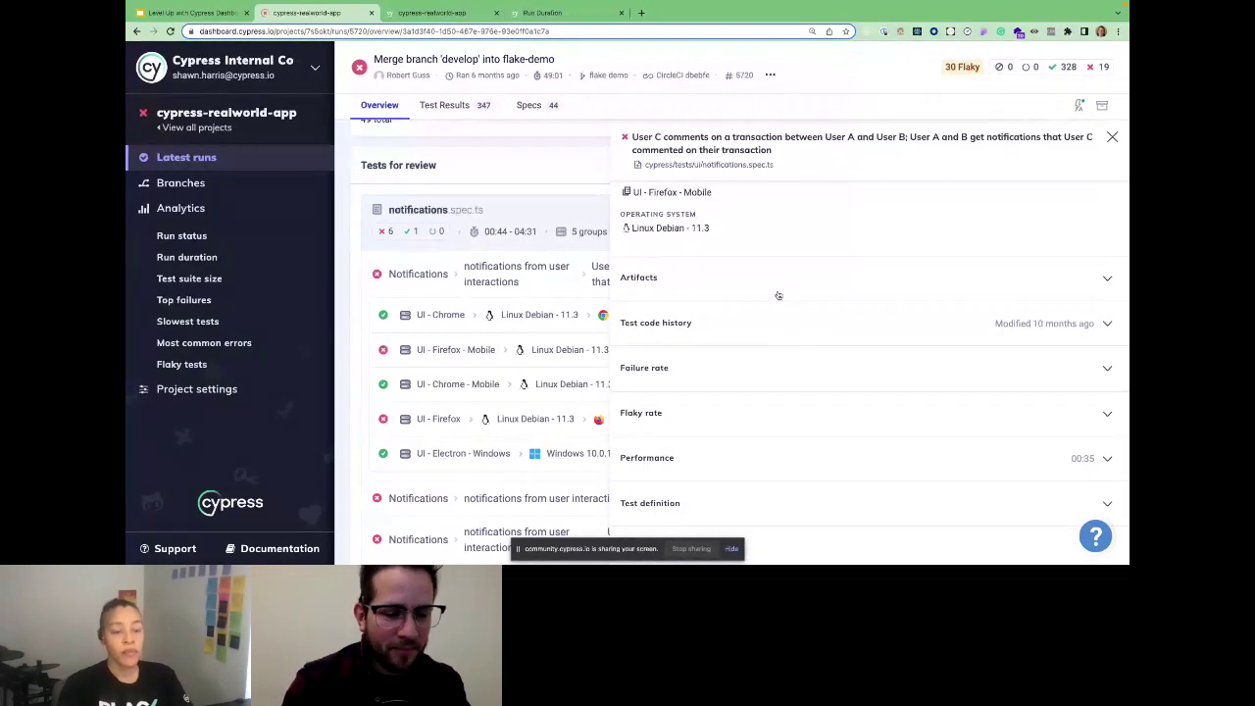
# Expand the test's artifacts, view the Attempt 2 screenshot at full size, and close it.
pyautogui.click(779, 295)
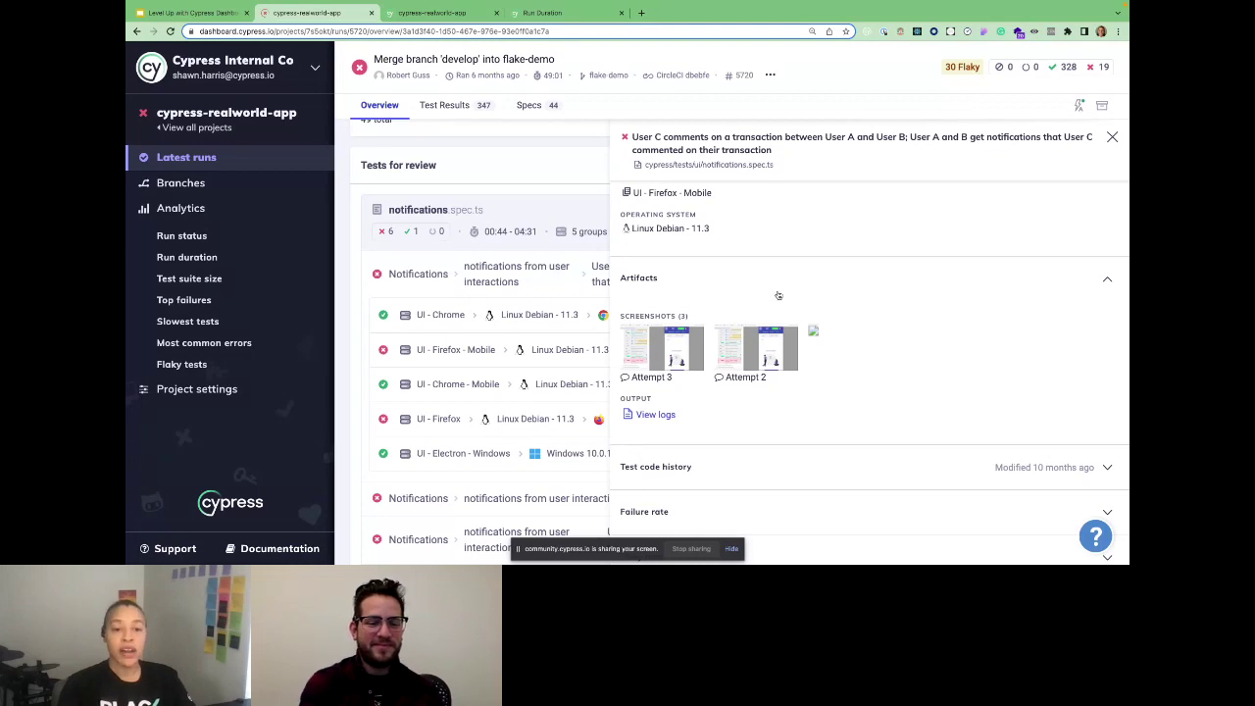
pyautogui.click(765, 340)
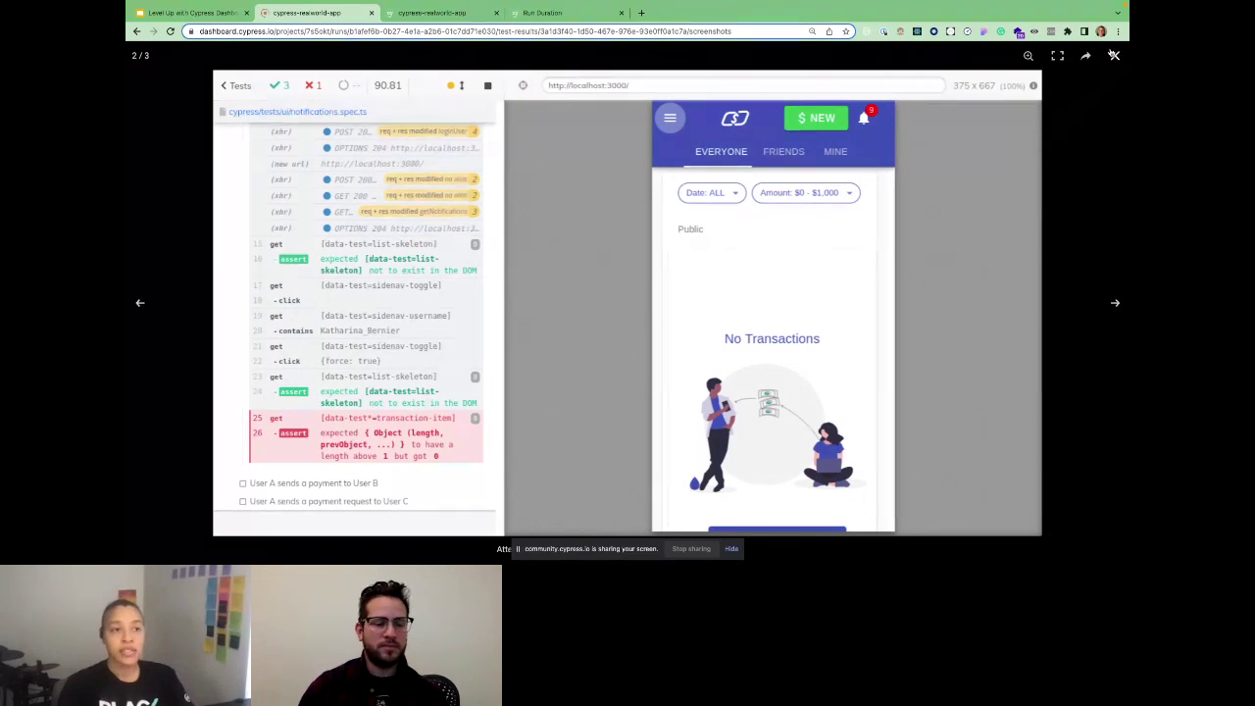
pyautogui.click(1114, 55)
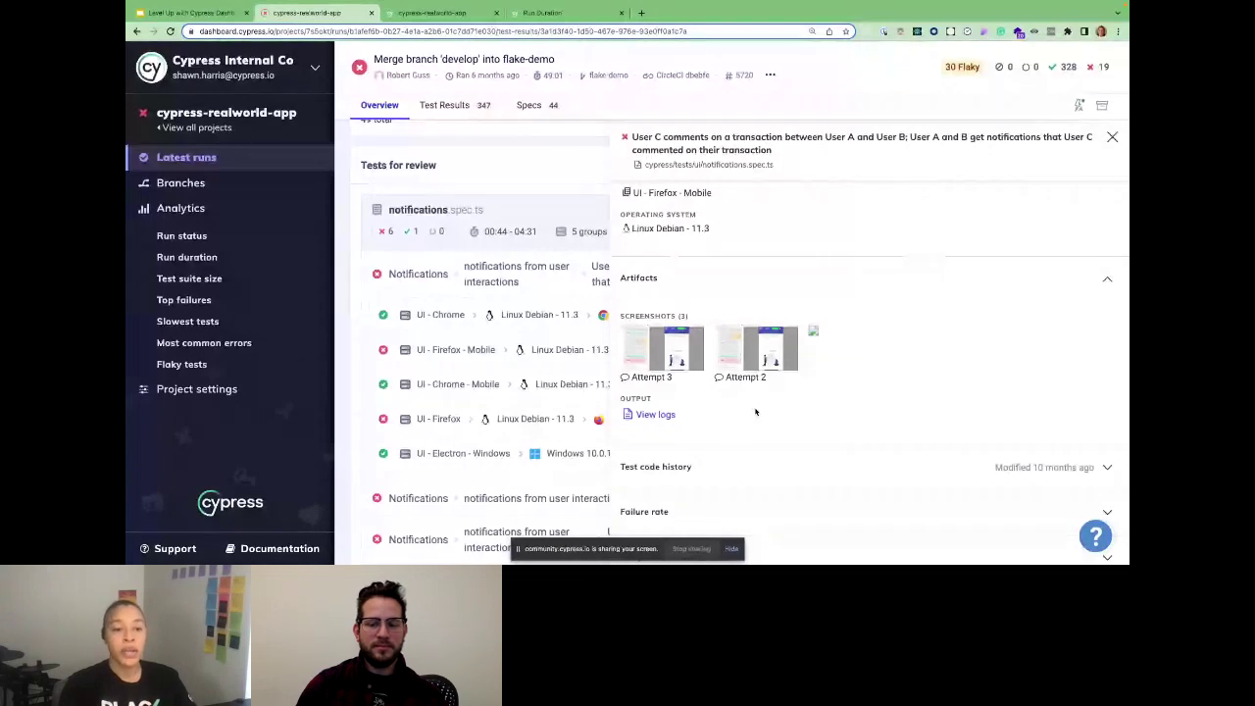
# Expand the test code history and look through the modifications on the flake-demo and develop branches.
pyautogui.scroll(-3, 787, 407)
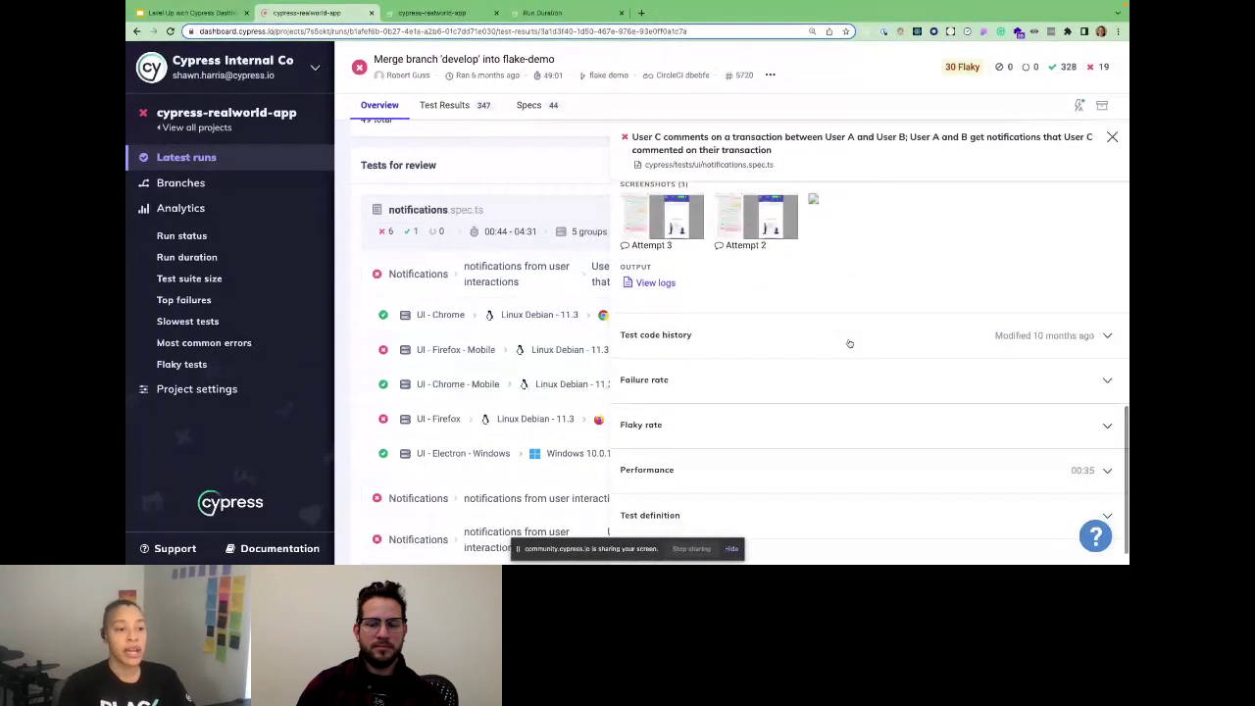
pyautogui.click(961, 338)
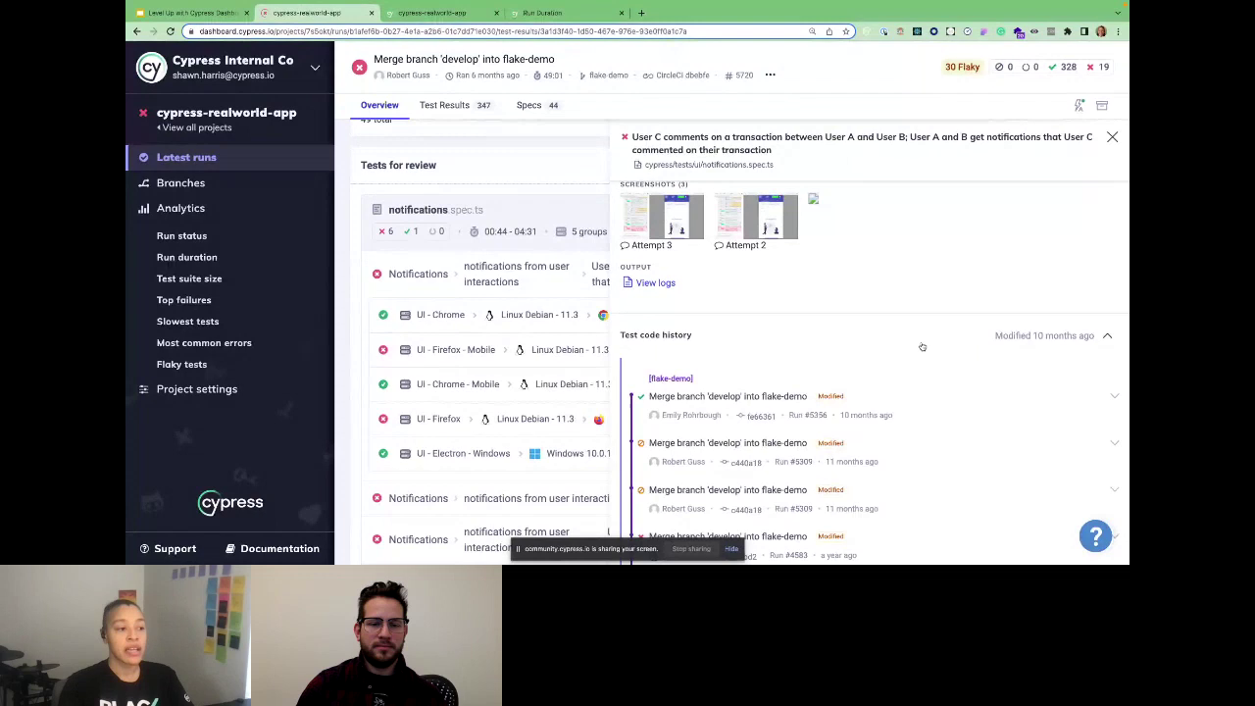
pyautogui.scroll(-3, 932, 345)
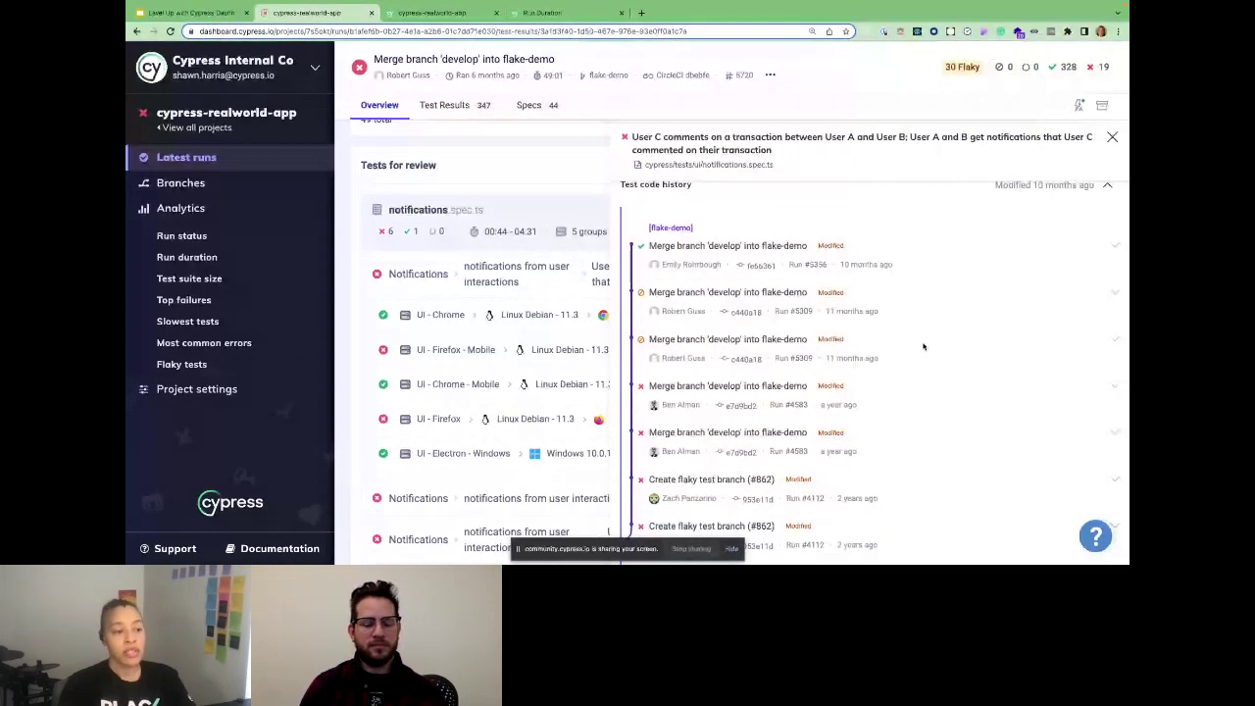
pyautogui.scroll(-5, 923, 346)
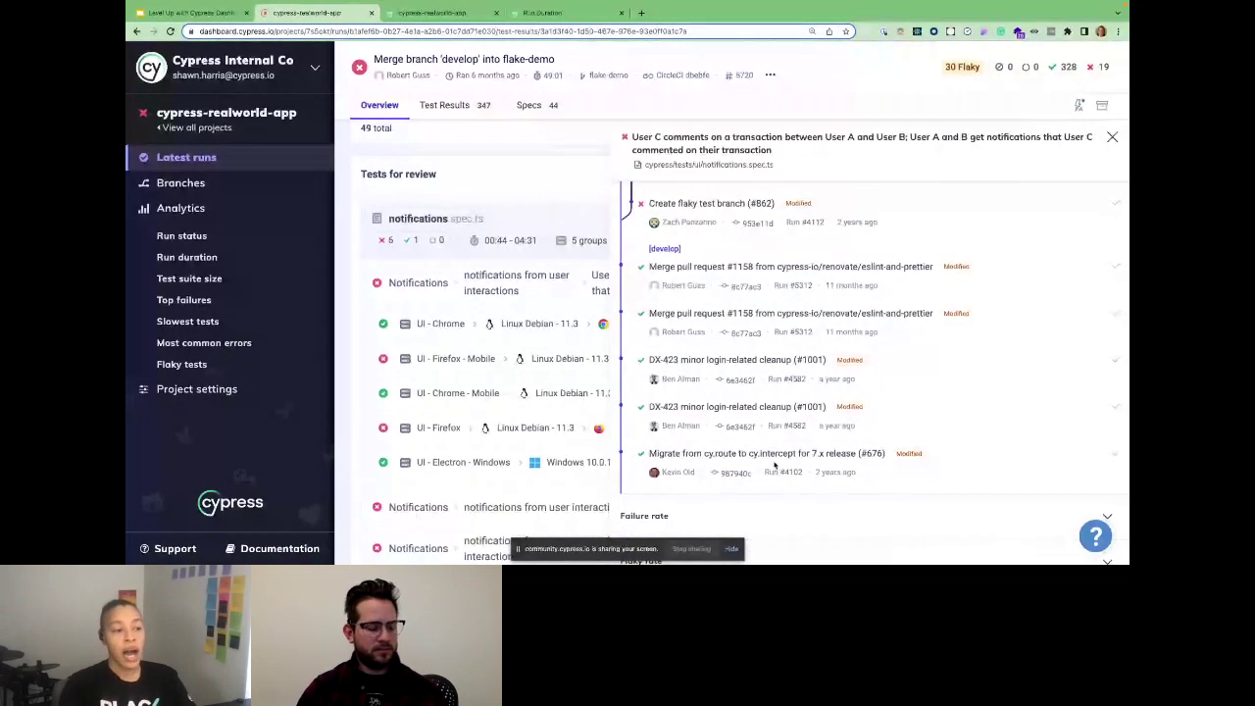
pyautogui.scroll(3, 775, 455)
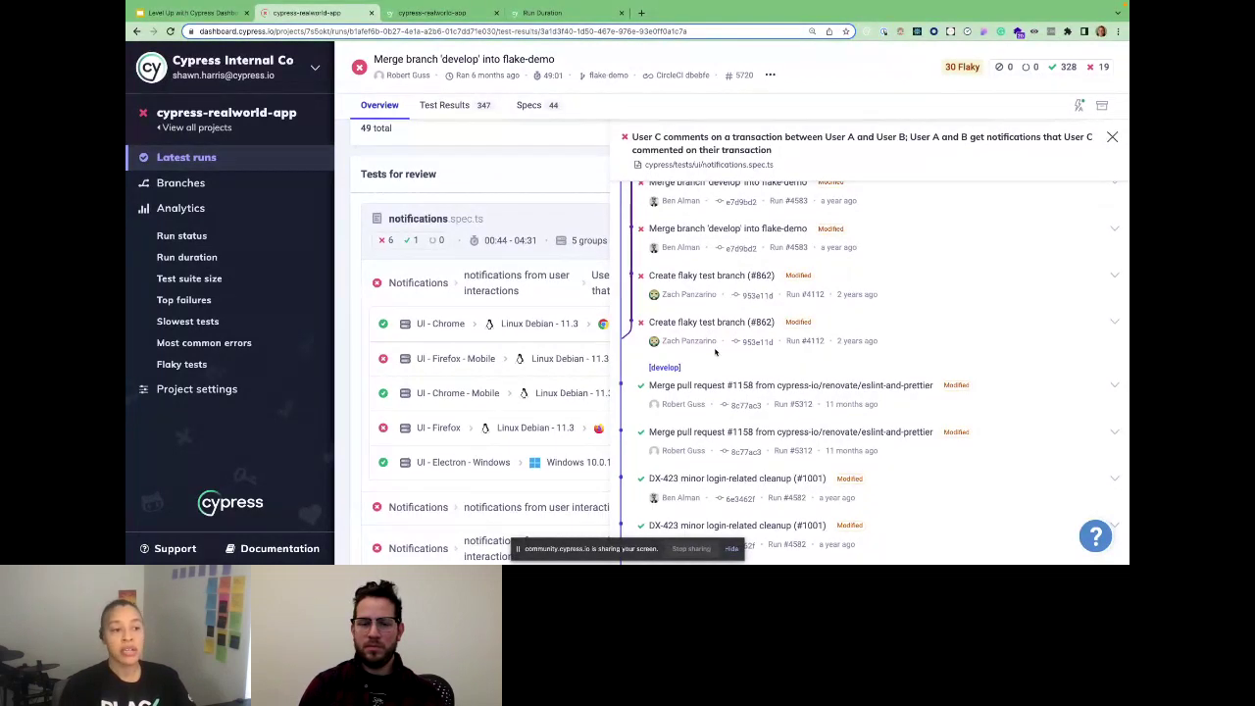
pyautogui.scroll(4, 855, 346)
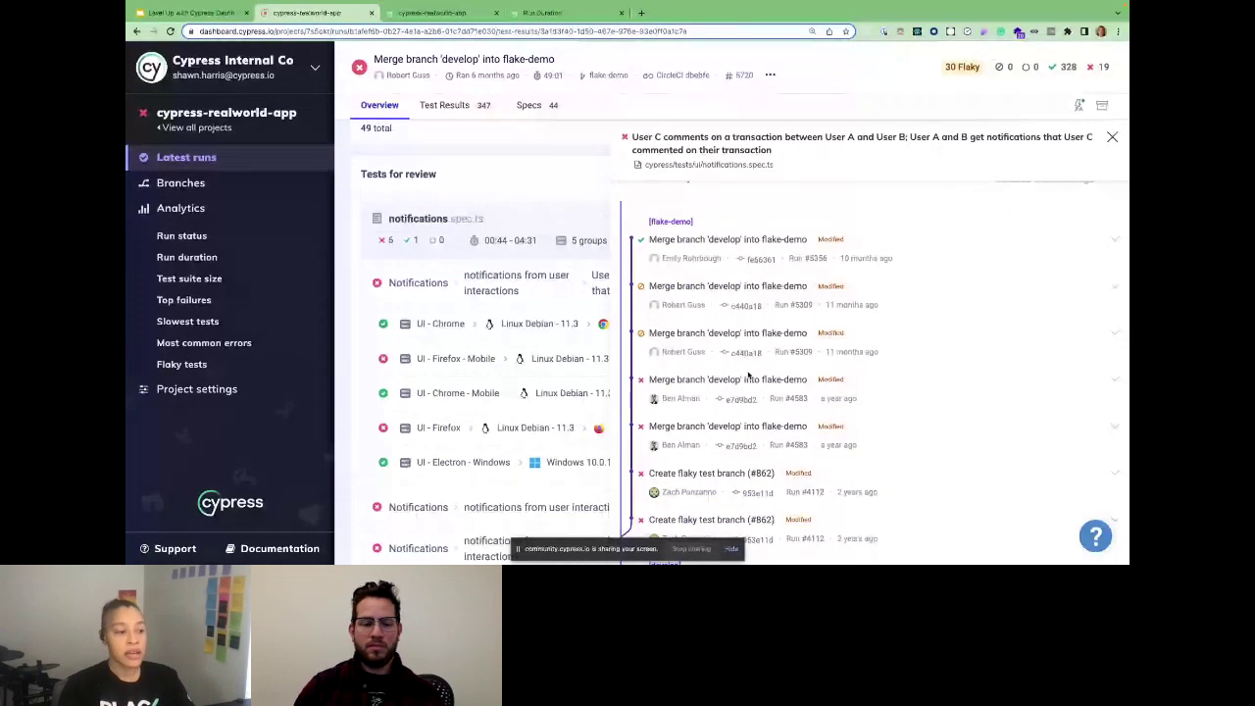
pyautogui.scroll(-3, 748, 375)
pyautogui.scroll(-5, 767, 410)
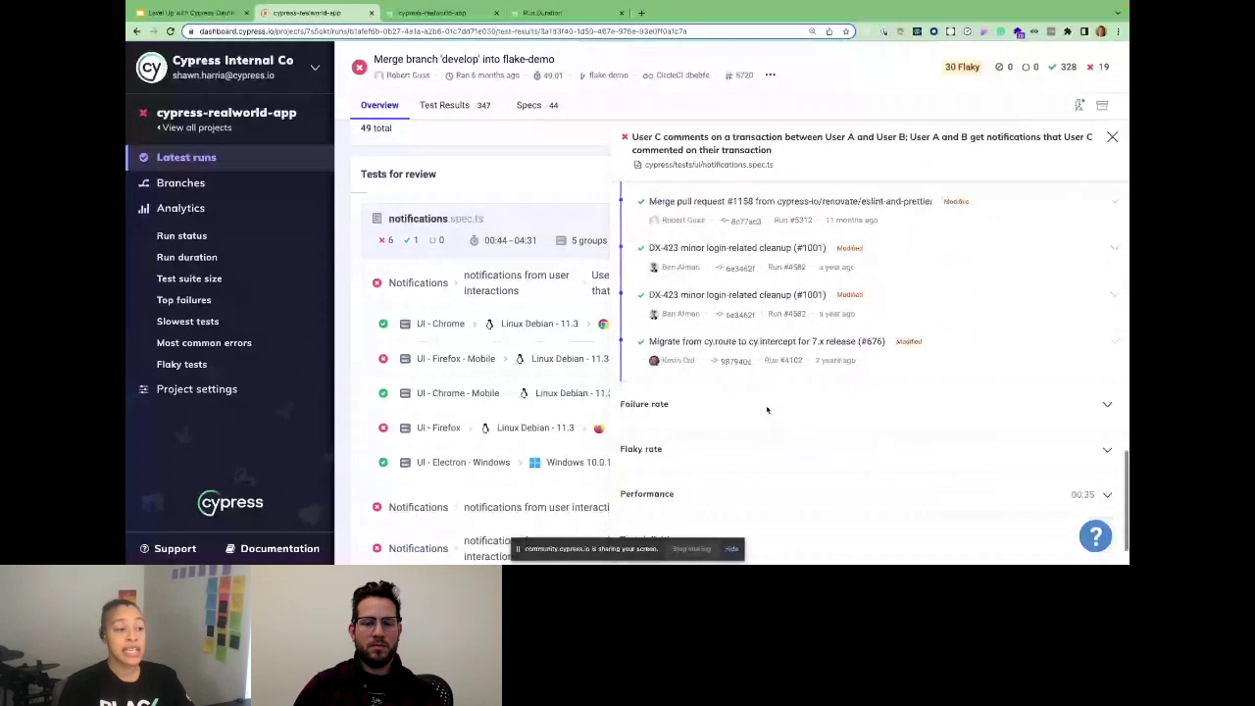
pyautogui.scroll(-2, 767, 410)
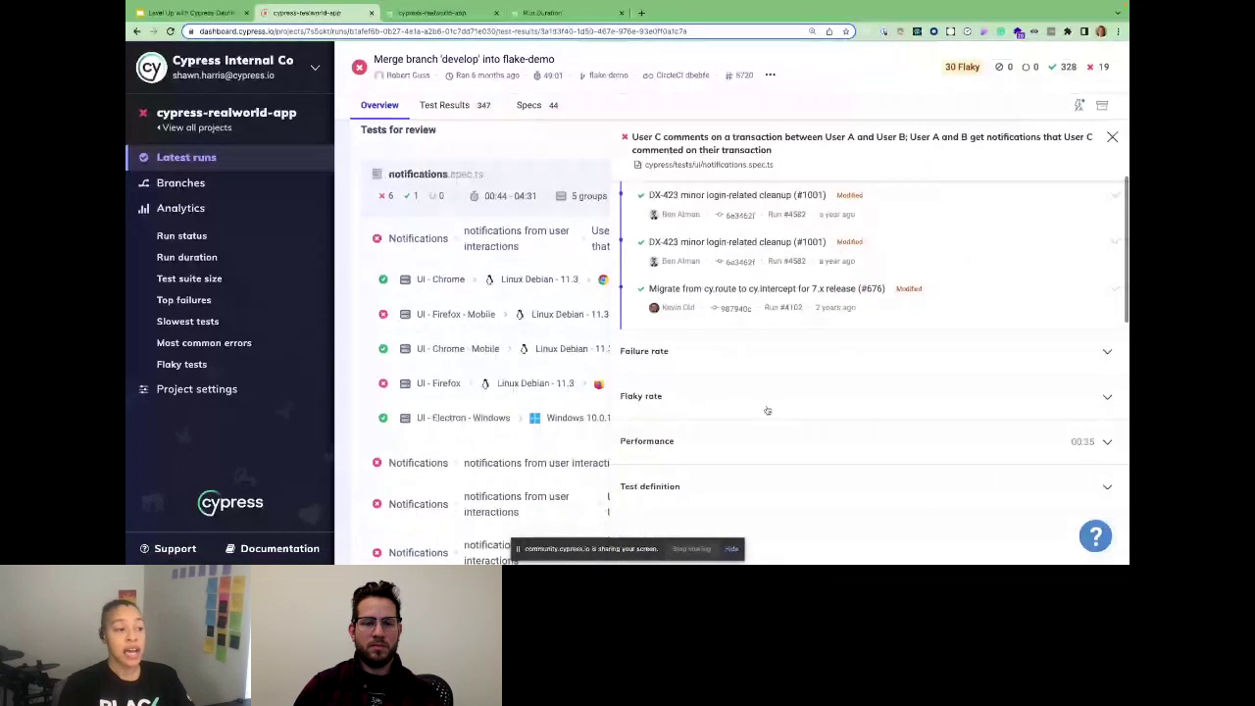
# Expand the test's failure rate and flaky rate, and compare the flake-demo and develop branches.
pyautogui.click(751, 355)
pyautogui.click(707, 438)
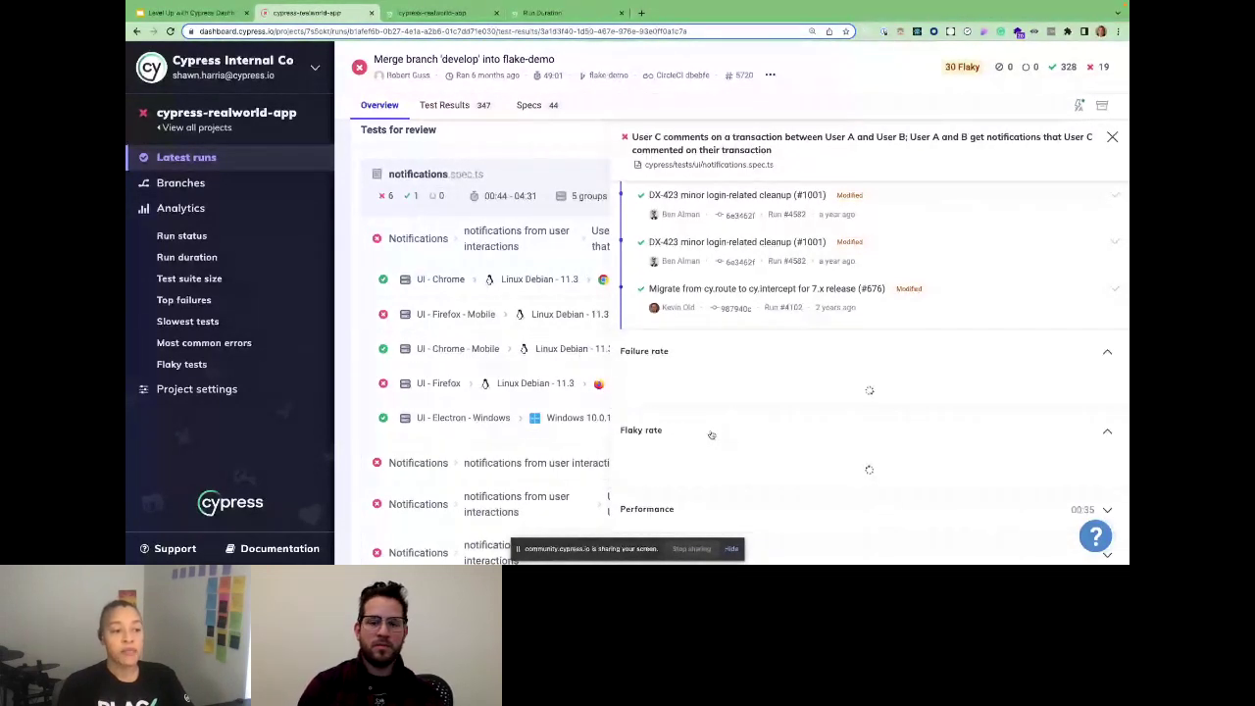
pyautogui.scroll(-1, 713, 433)
pyautogui.scroll(-2, 713, 432)
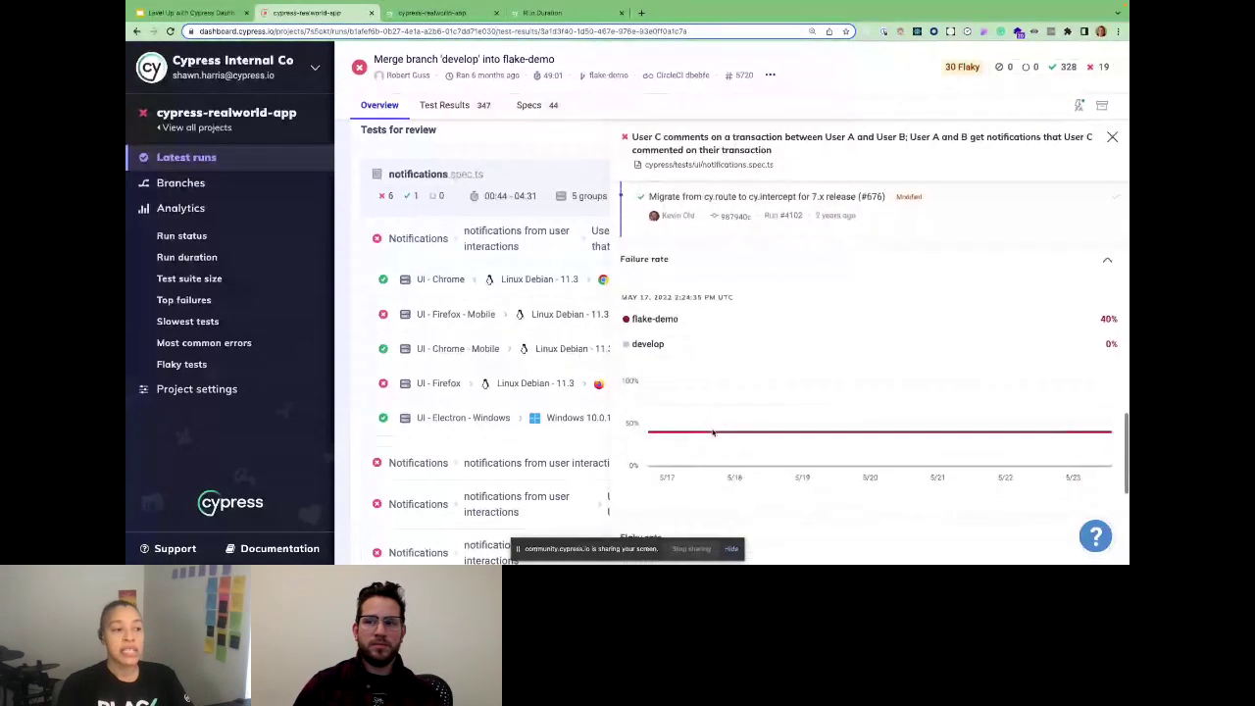
pyautogui.scroll(-1, 713, 433)
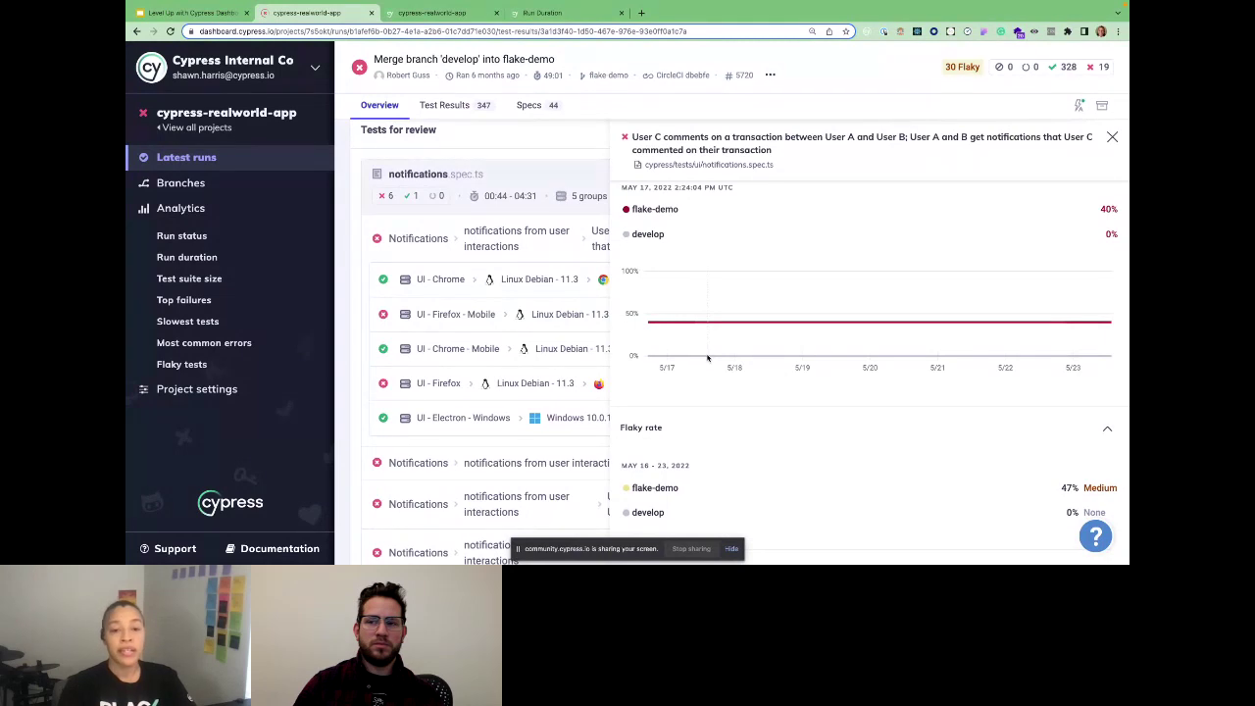
# Open the integration branch setting, look through the selectable branches, and close it without saving a change.
pyautogui.click(672, 236)
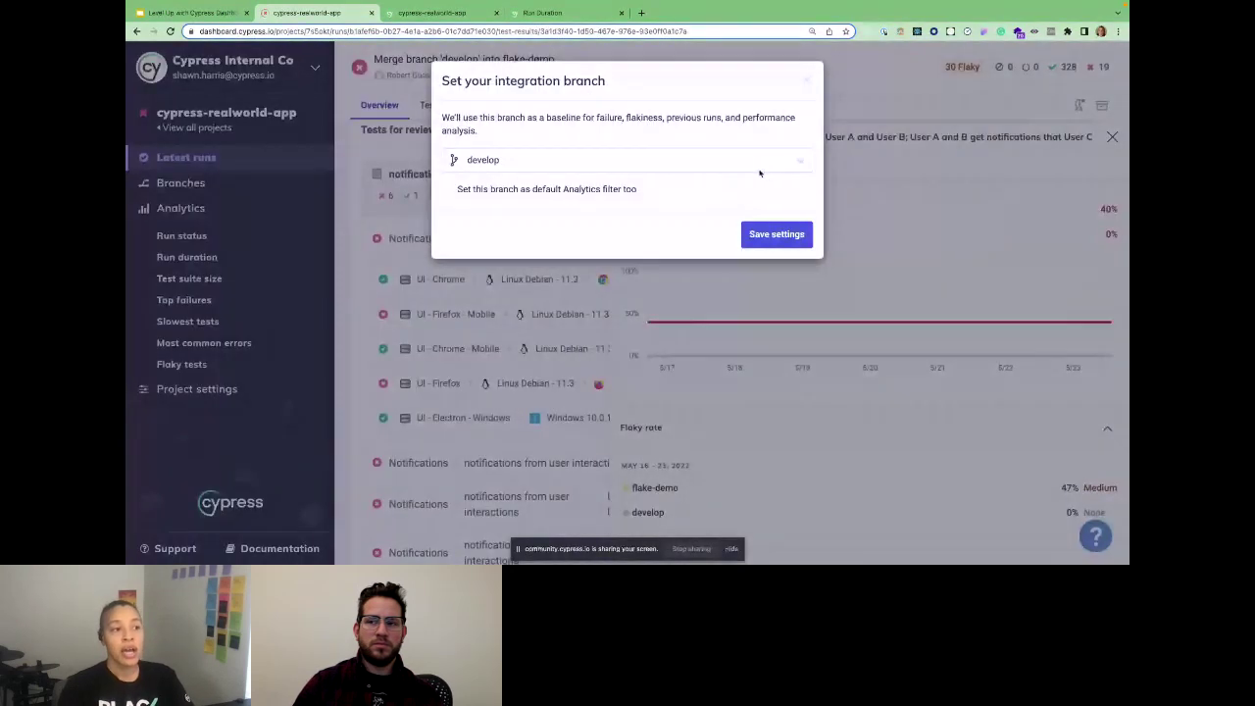
pyautogui.click(801, 163)
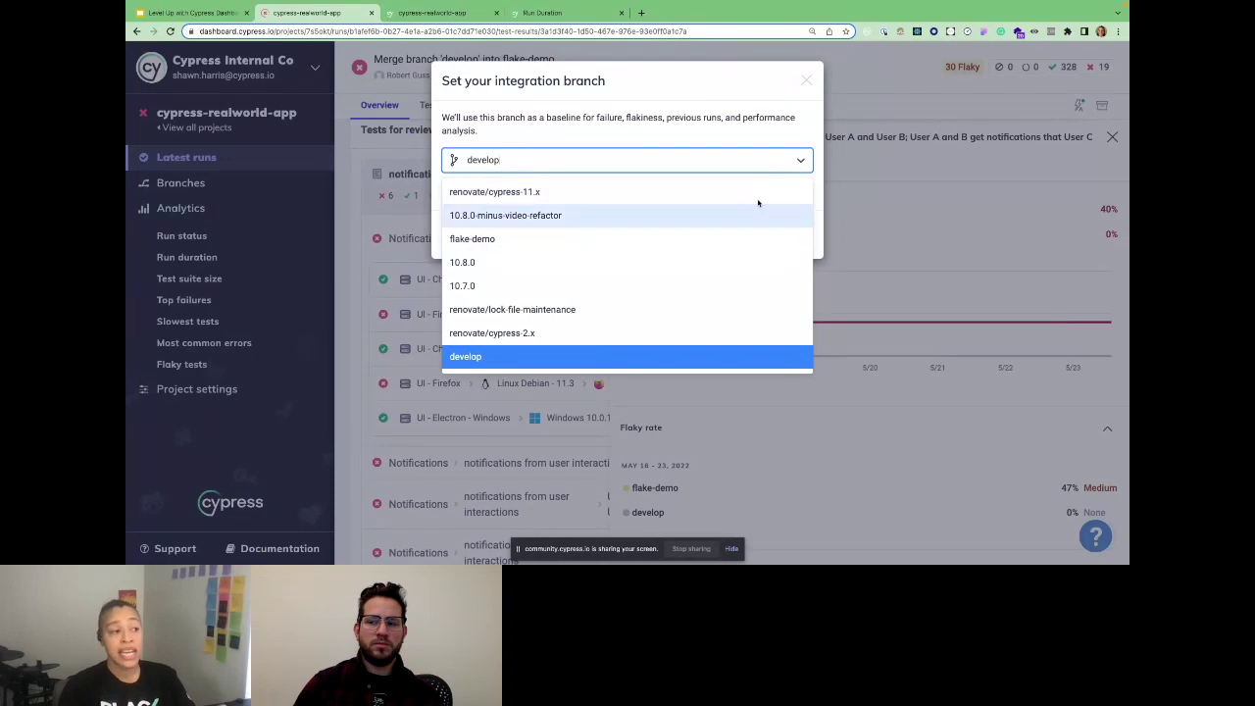
pyautogui.click(807, 81)
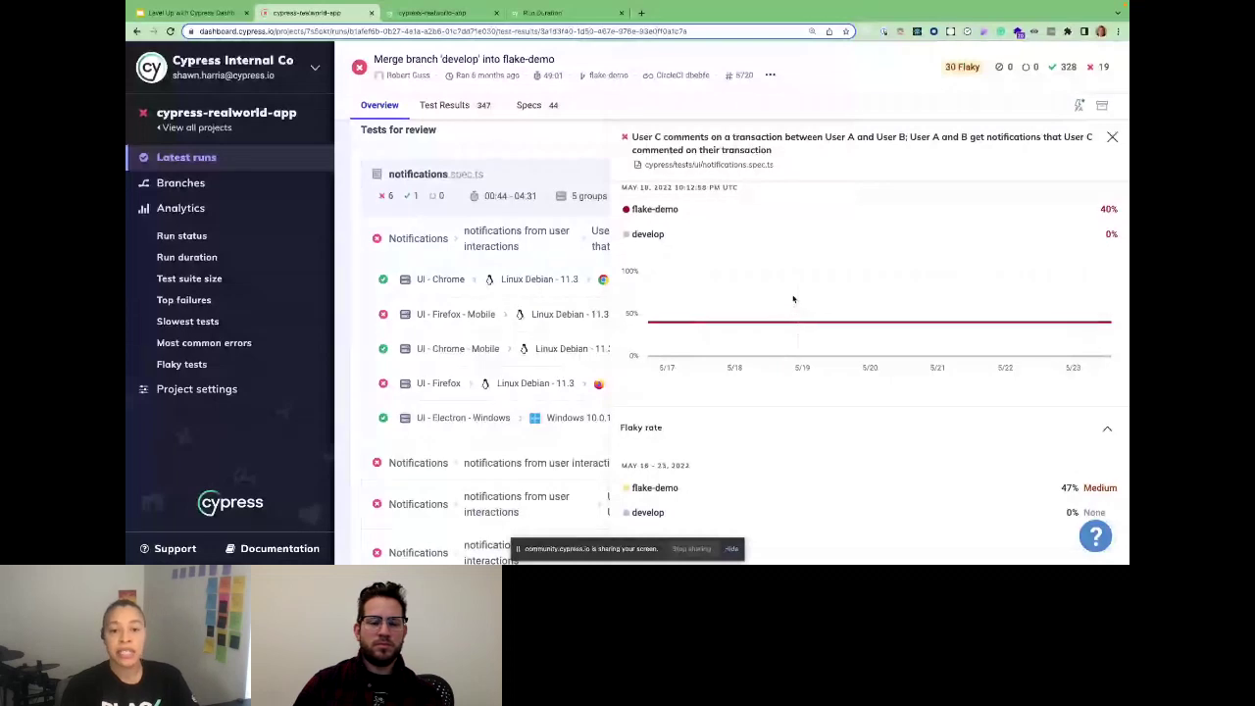
# Examine the test's flaky rate chart for flake-demo and develop around May 20 alongside the failure rate chart.
pyautogui.scroll(-2, 810, 406)
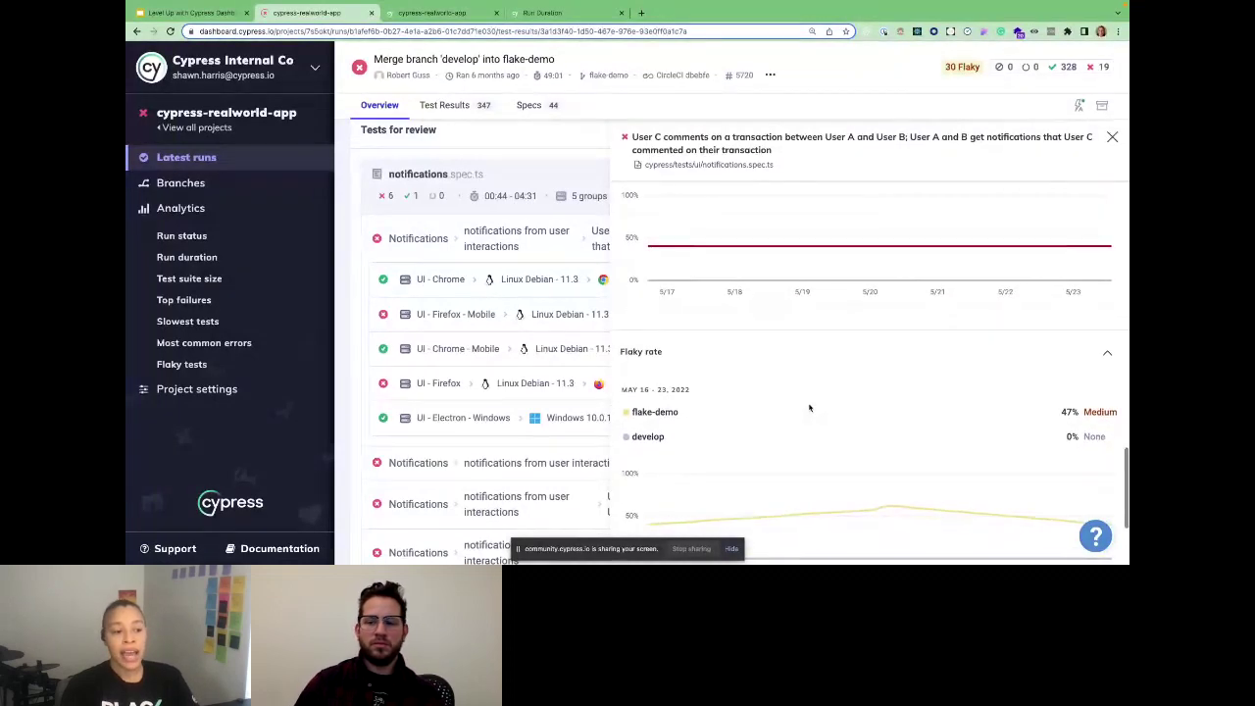
pyautogui.scroll(-1, 810, 408)
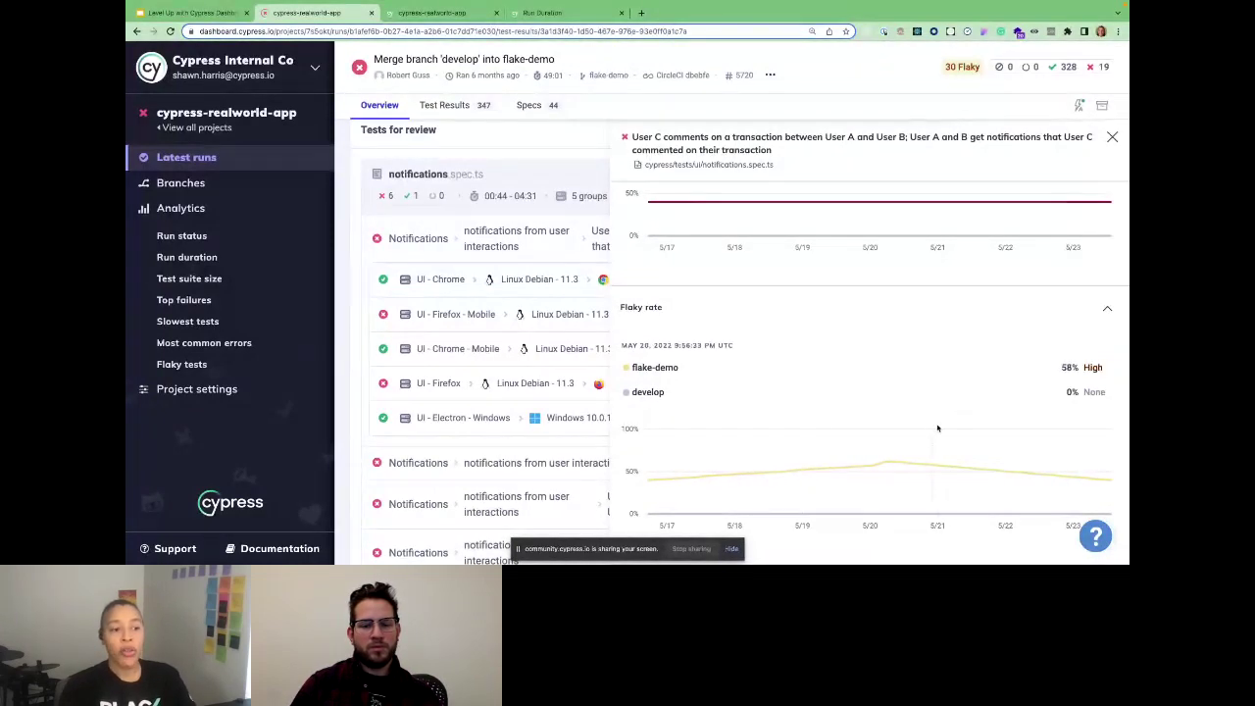
pyautogui.scroll(1, 922, 324)
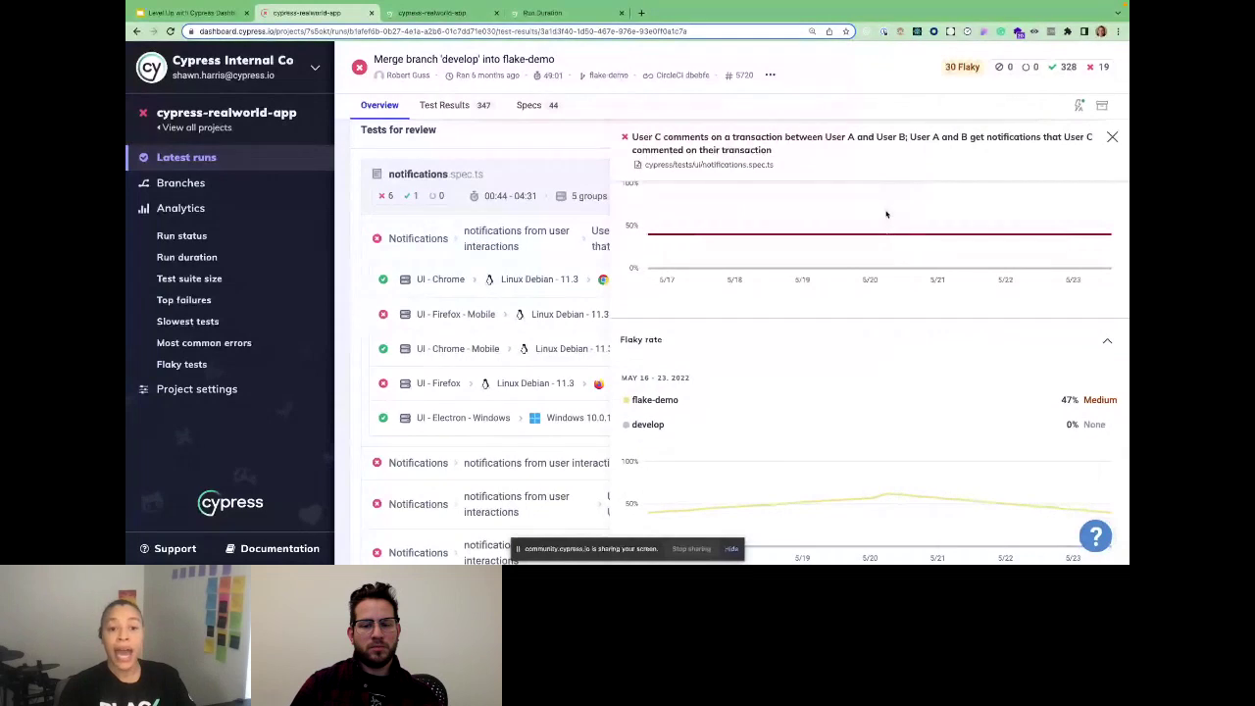
pyautogui.moveTo(917, 501)
pyautogui.scroll(-1, 917, 501)
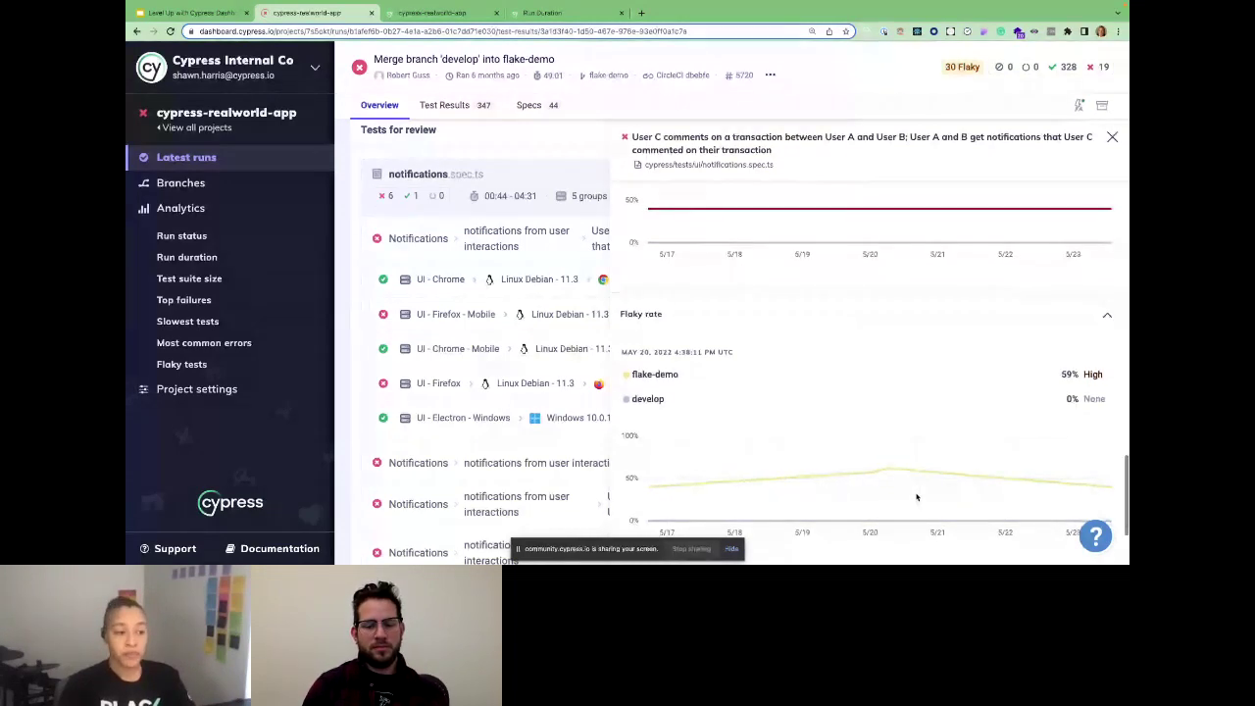
# Expand the test's performance details and examine the execution time breakdown and the flake-demo and develop duration trend.
pyautogui.scroll(-3, 917, 498)
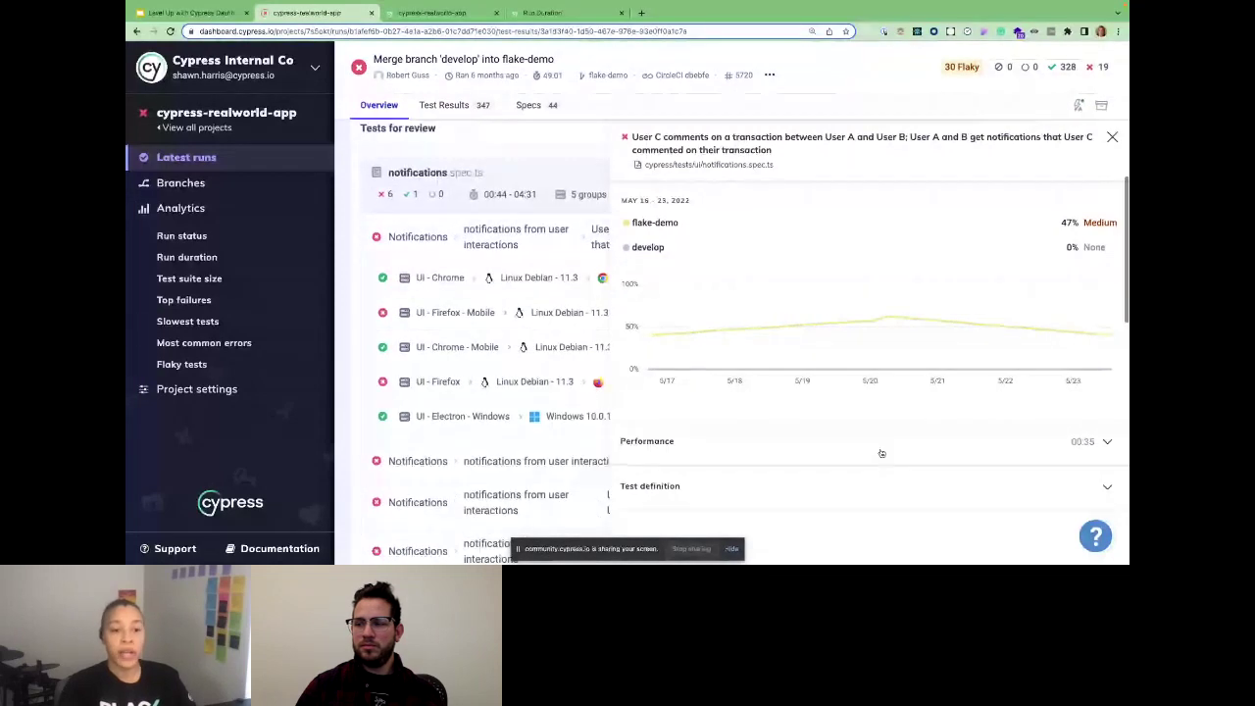
pyautogui.click(882, 453)
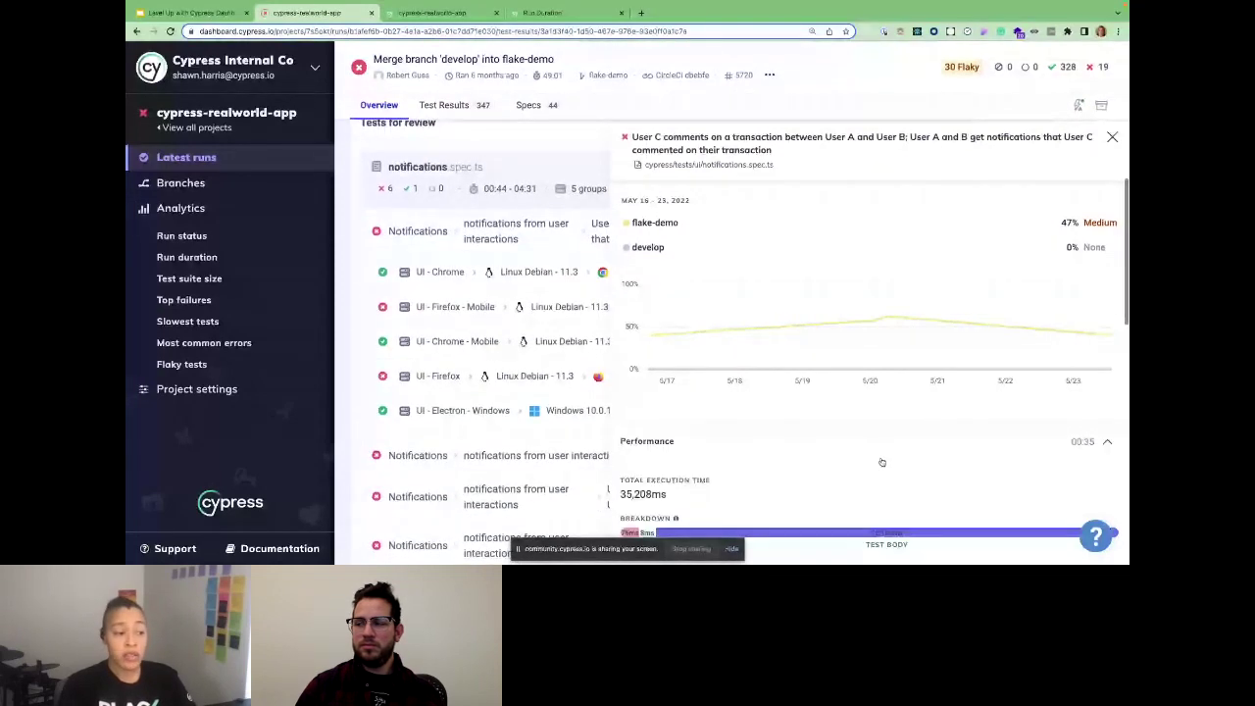
pyautogui.scroll(2, 886, 520)
pyautogui.scroll(-2, 899, 481)
pyautogui.scroll(-2, 899, 481)
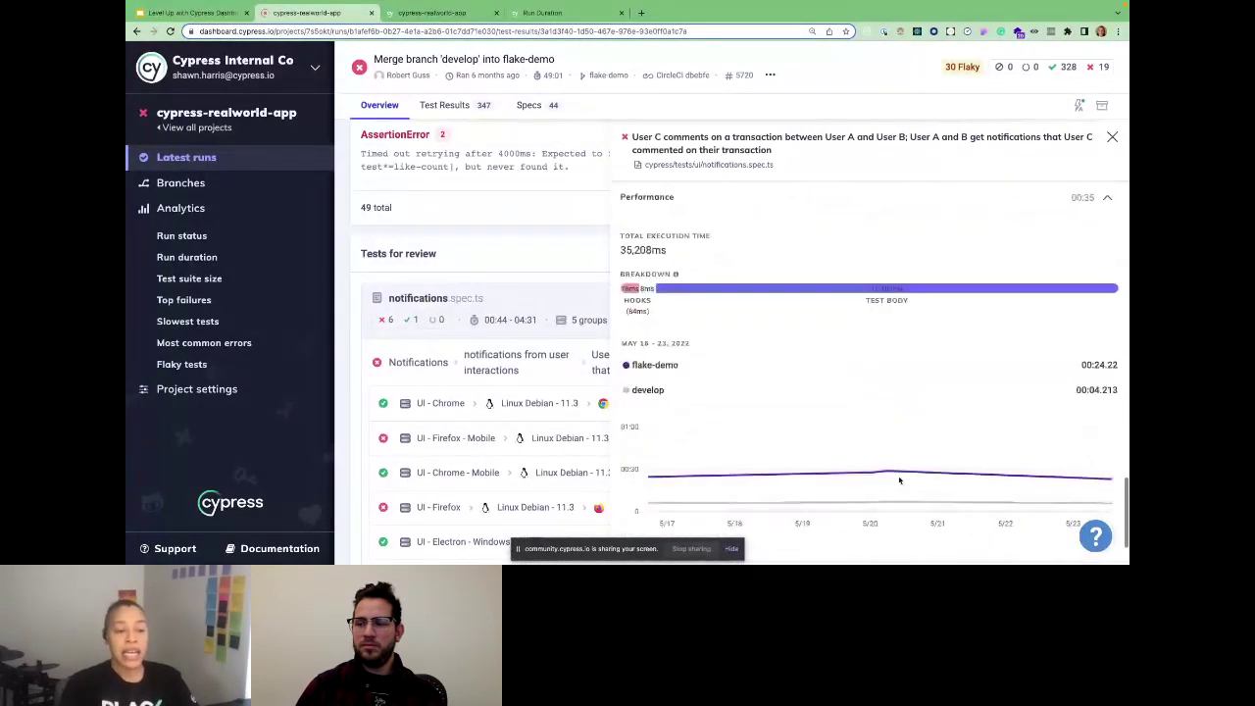
pyautogui.scroll(-1, 900, 480)
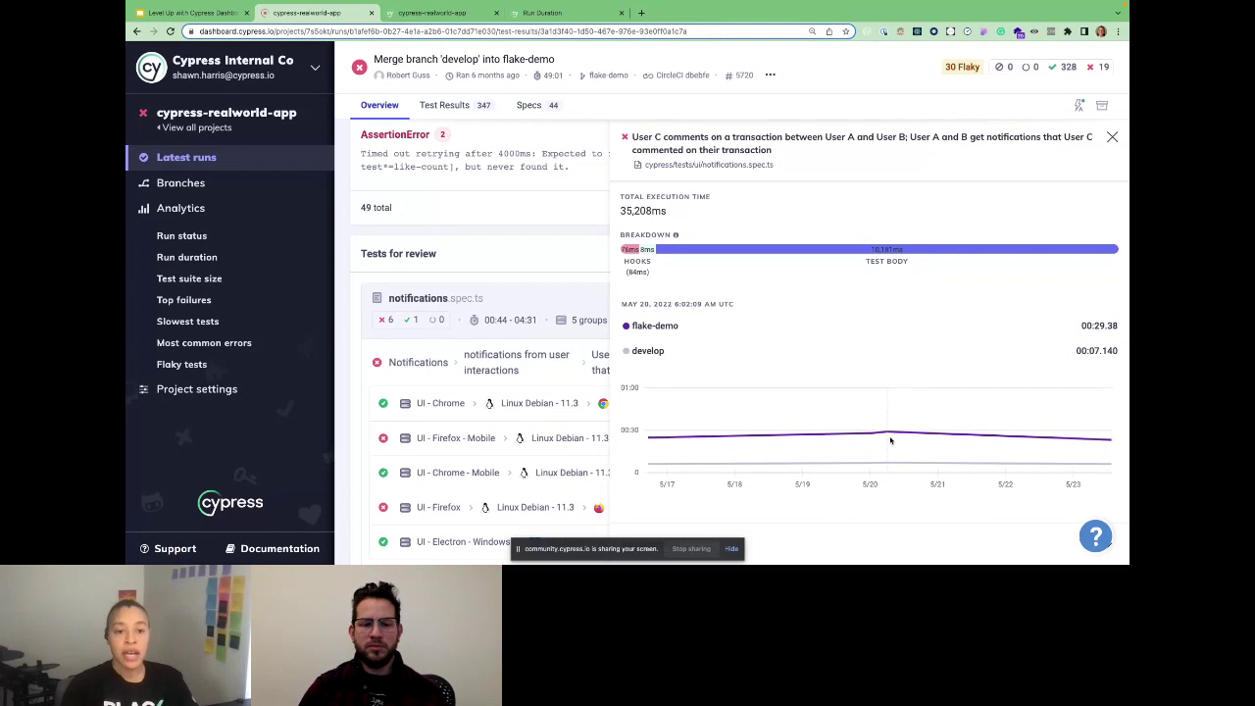
pyautogui.scroll(-2, 916, 464)
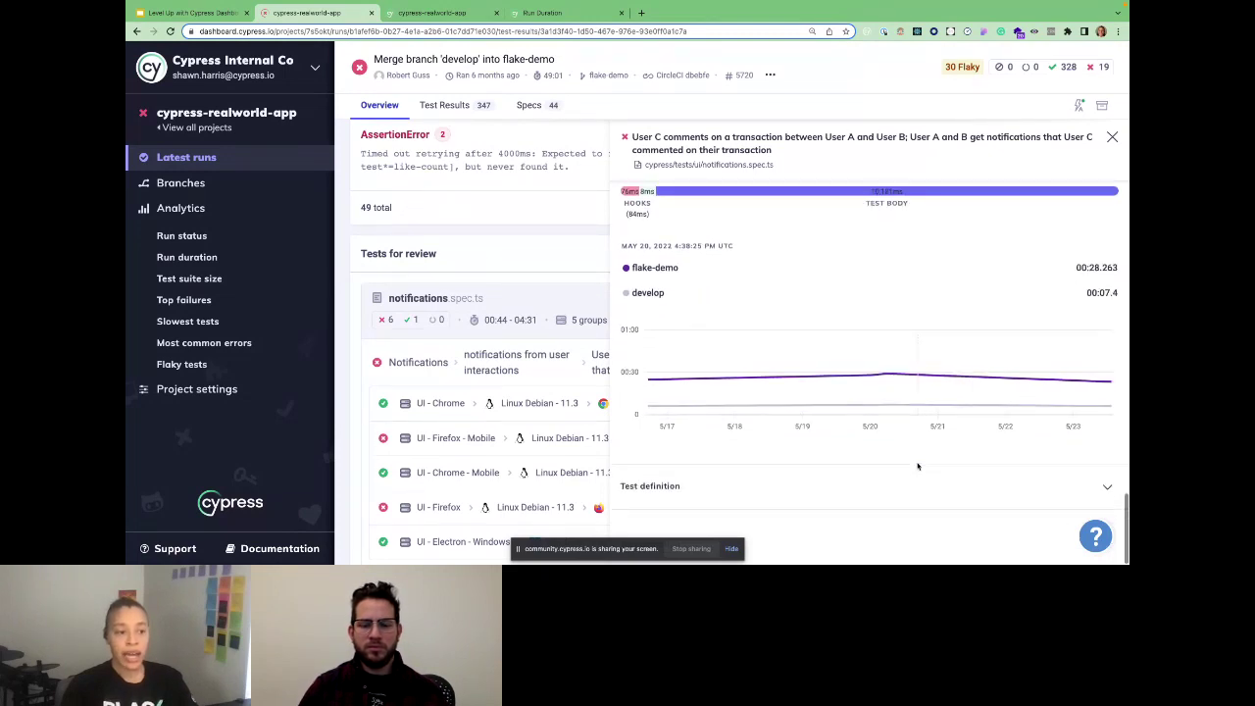
pyautogui.scroll(-2, 918, 466)
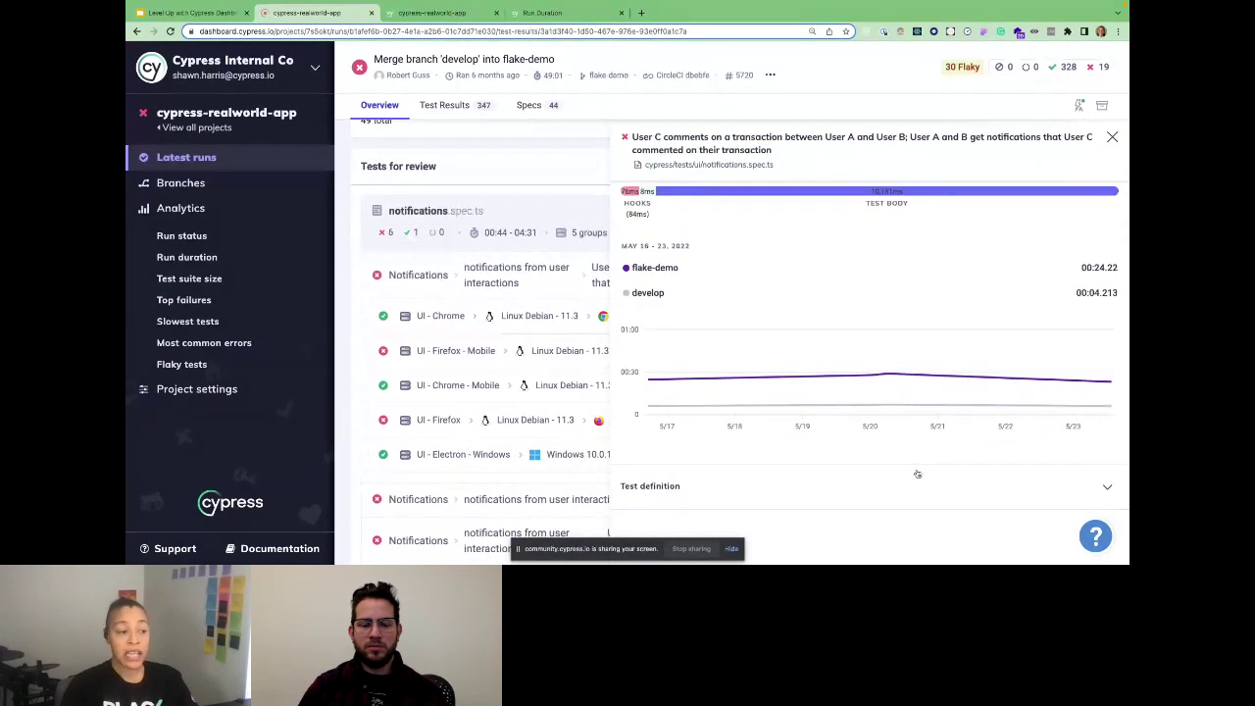
# Expand the test definition and read through the code of its Before Each hooks.
pyautogui.click(927, 487)
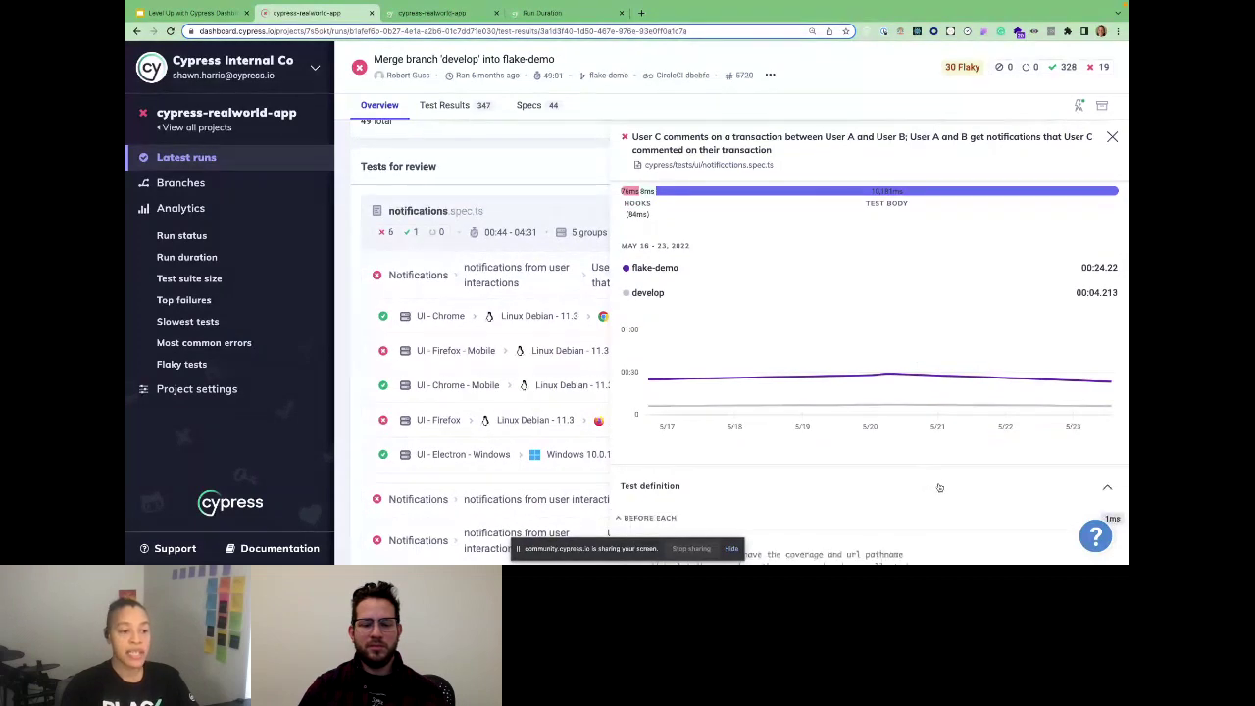
pyautogui.scroll(-5, 939, 487)
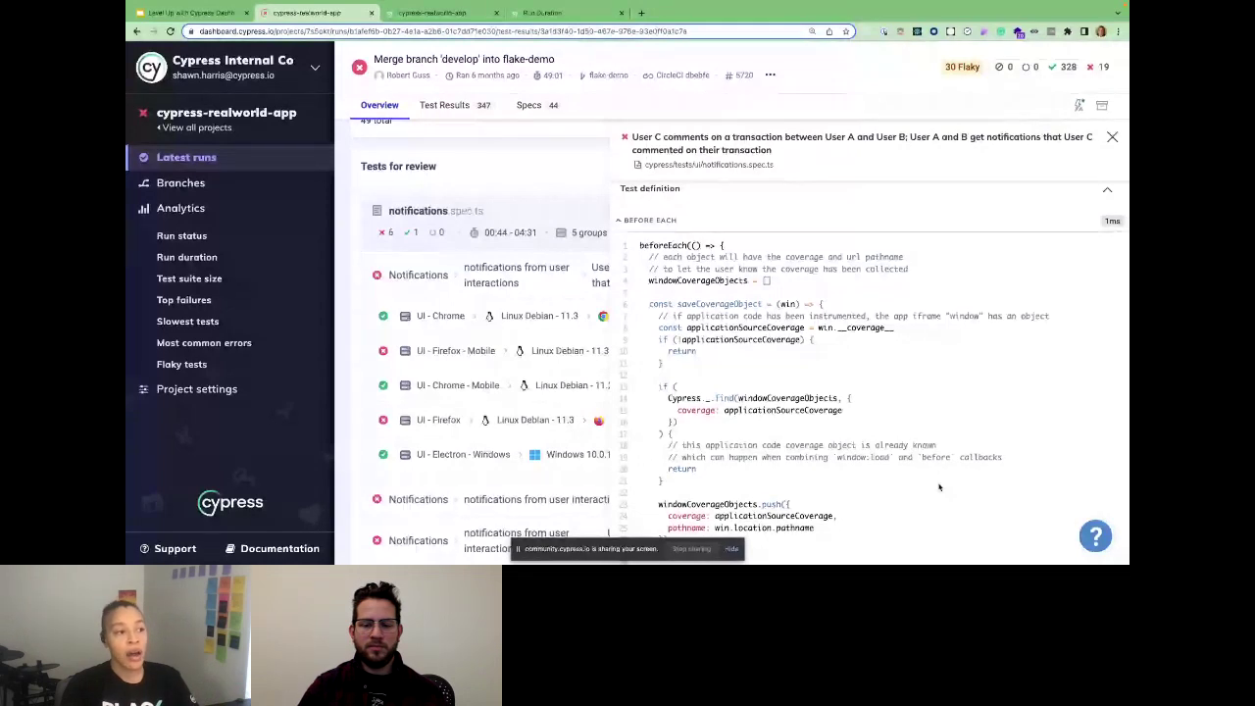
pyautogui.scroll(-2, 939, 487)
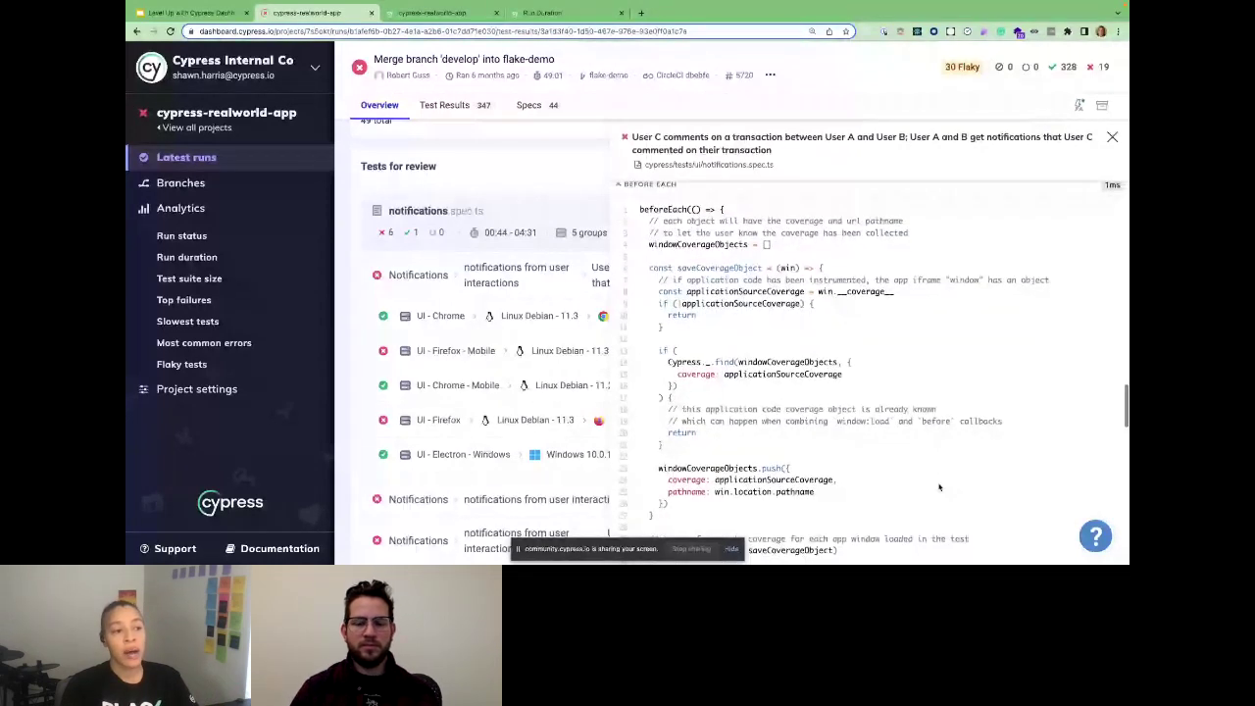
pyautogui.scroll(-5, 938, 487)
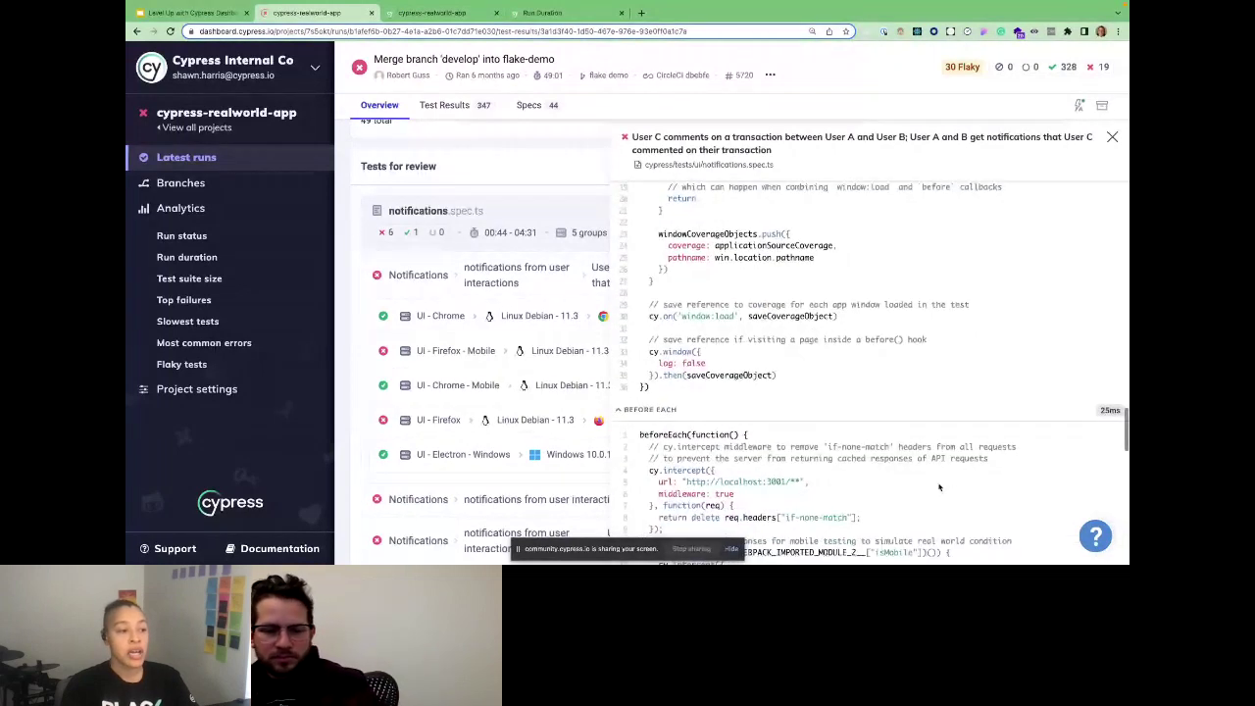
pyautogui.scroll(-4, 939, 487)
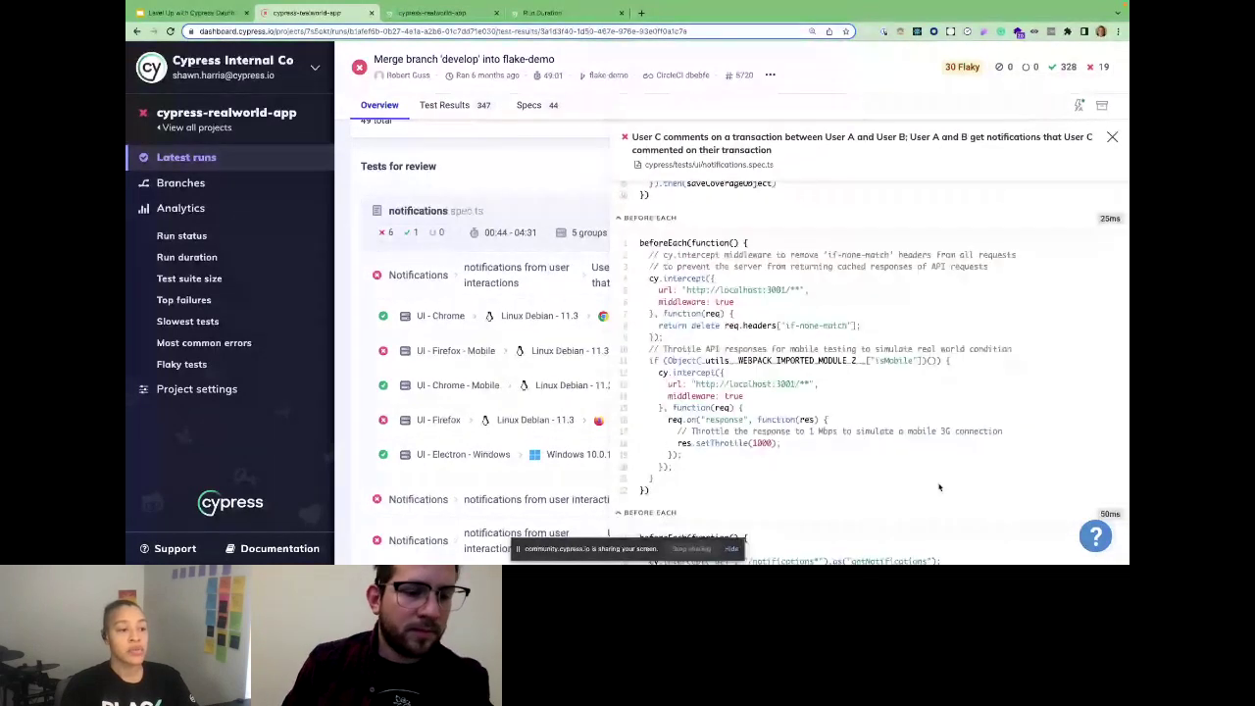
pyautogui.scroll(-2, 939, 488)
pyautogui.scroll(-2, 938, 487)
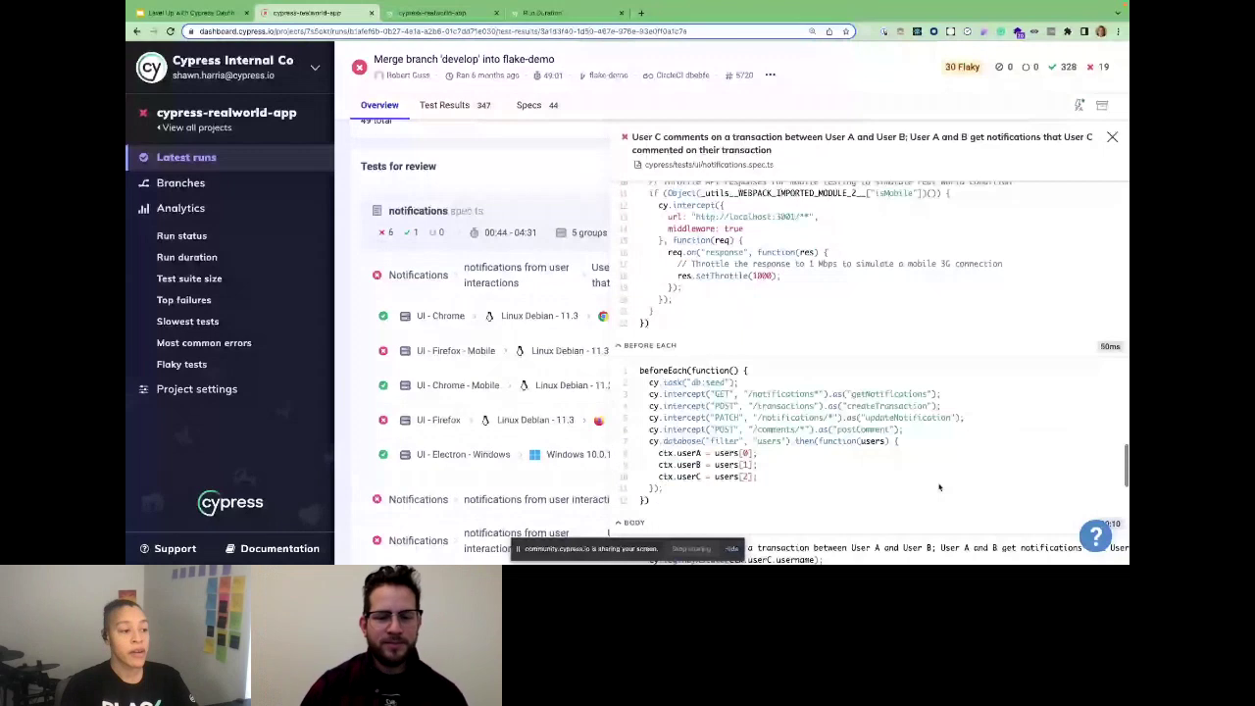
pyautogui.scroll(-2, 938, 488)
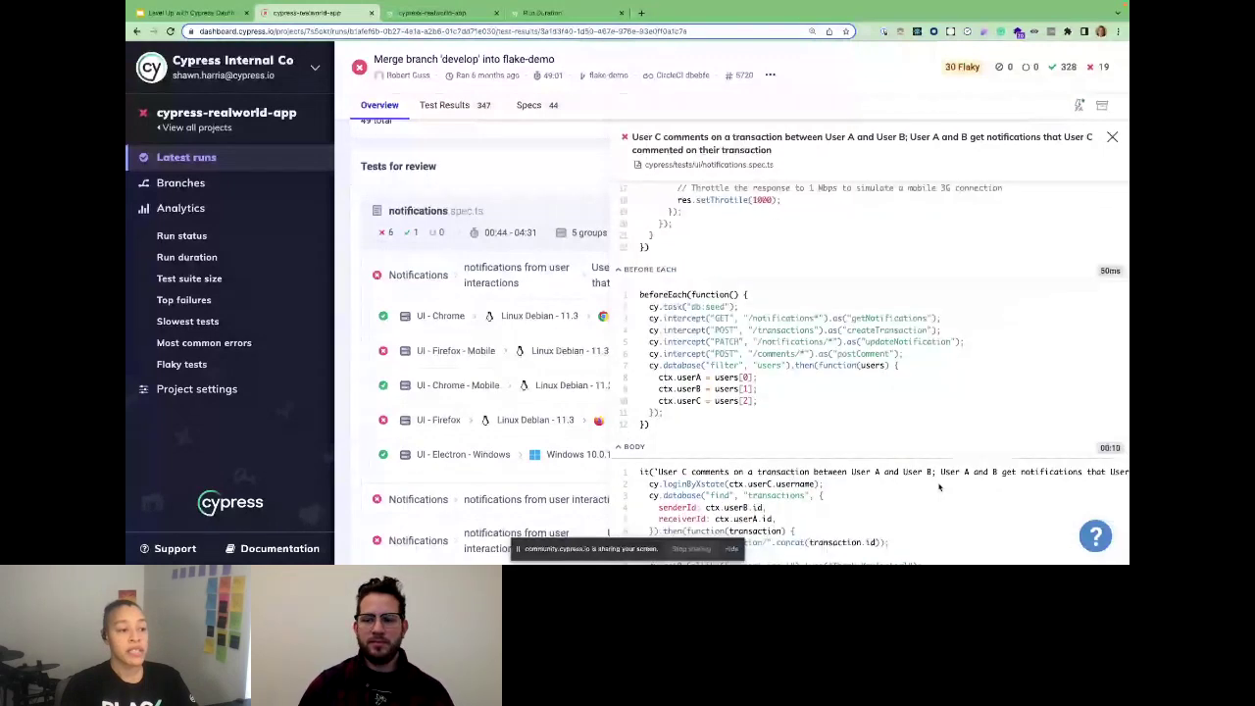
pyautogui.scroll(-1, 938, 487)
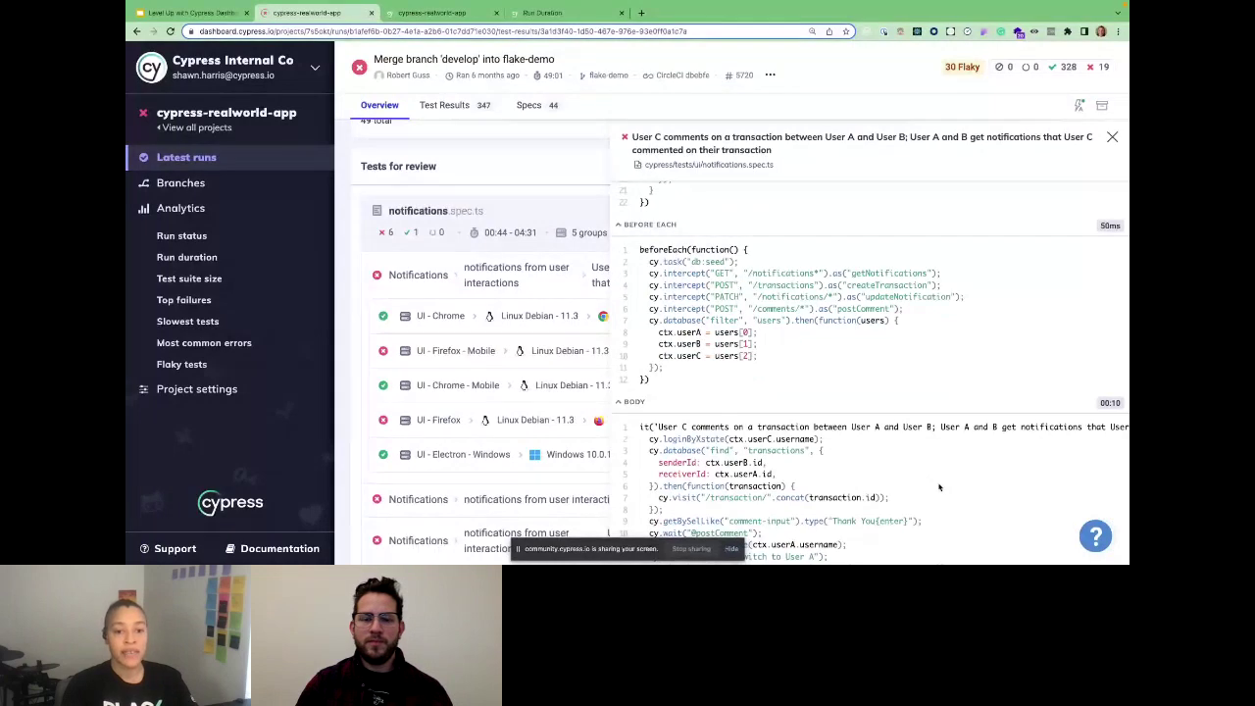
# Read the test's body code and its After Each hook in the test definition.
pyautogui.scroll(-5, 938, 487)
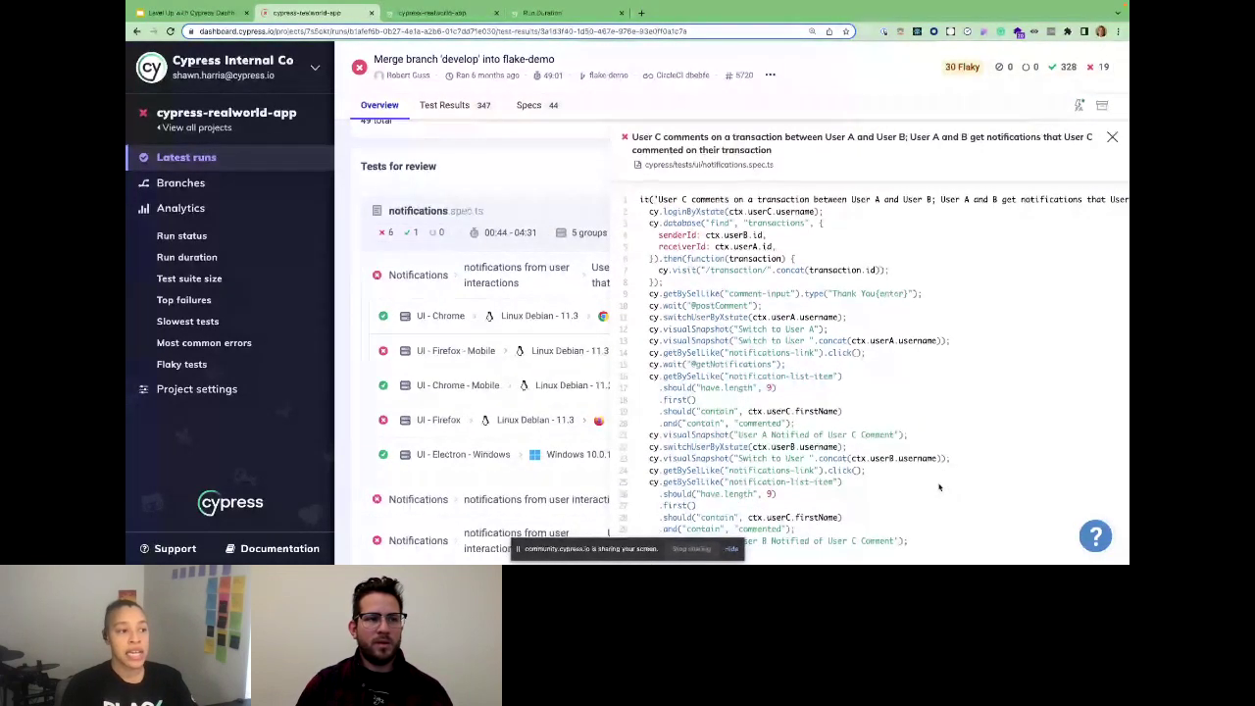
pyautogui.scroll(-5, 939, 488)
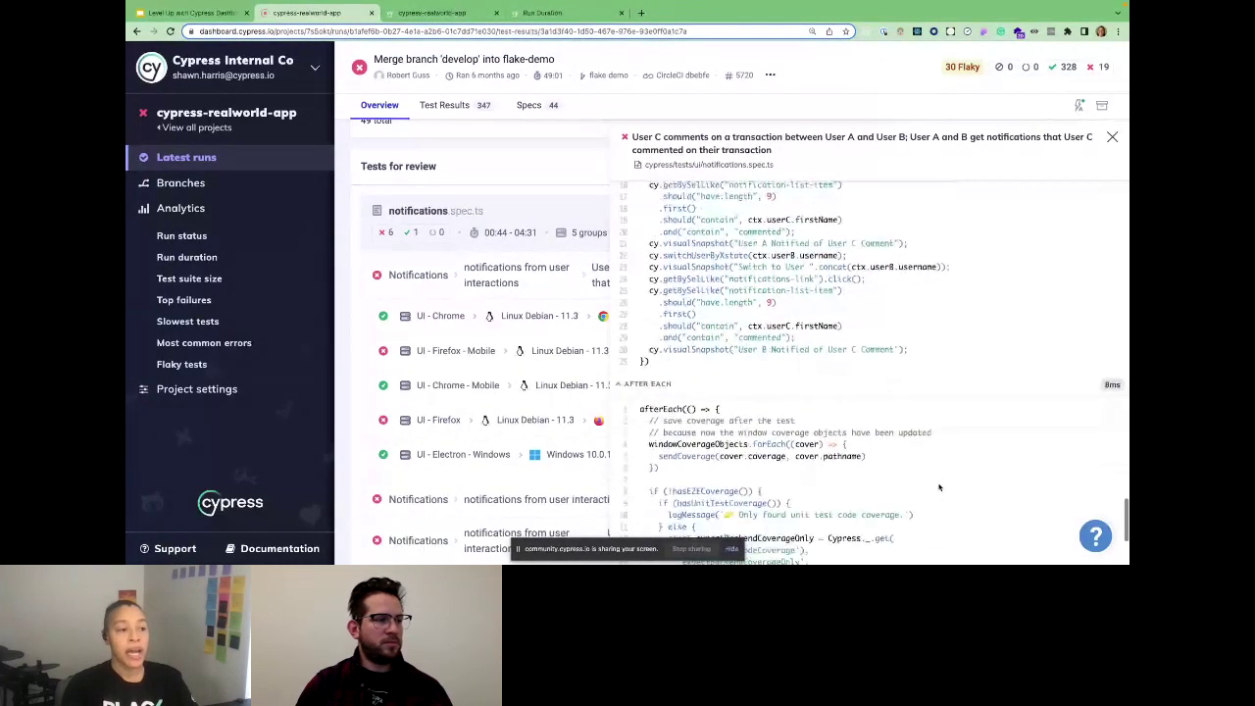
pyautogui.scroll(-1, 938, 487)
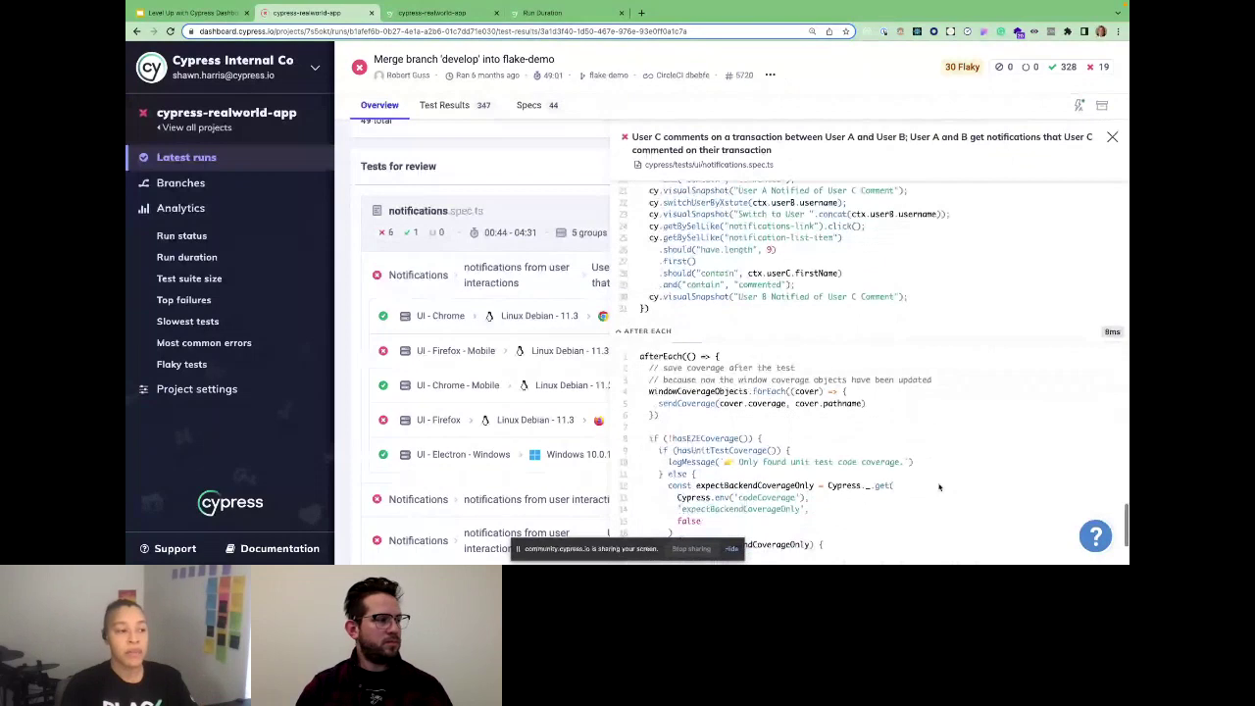
pyautogui.scroll(-1, 938, 487)
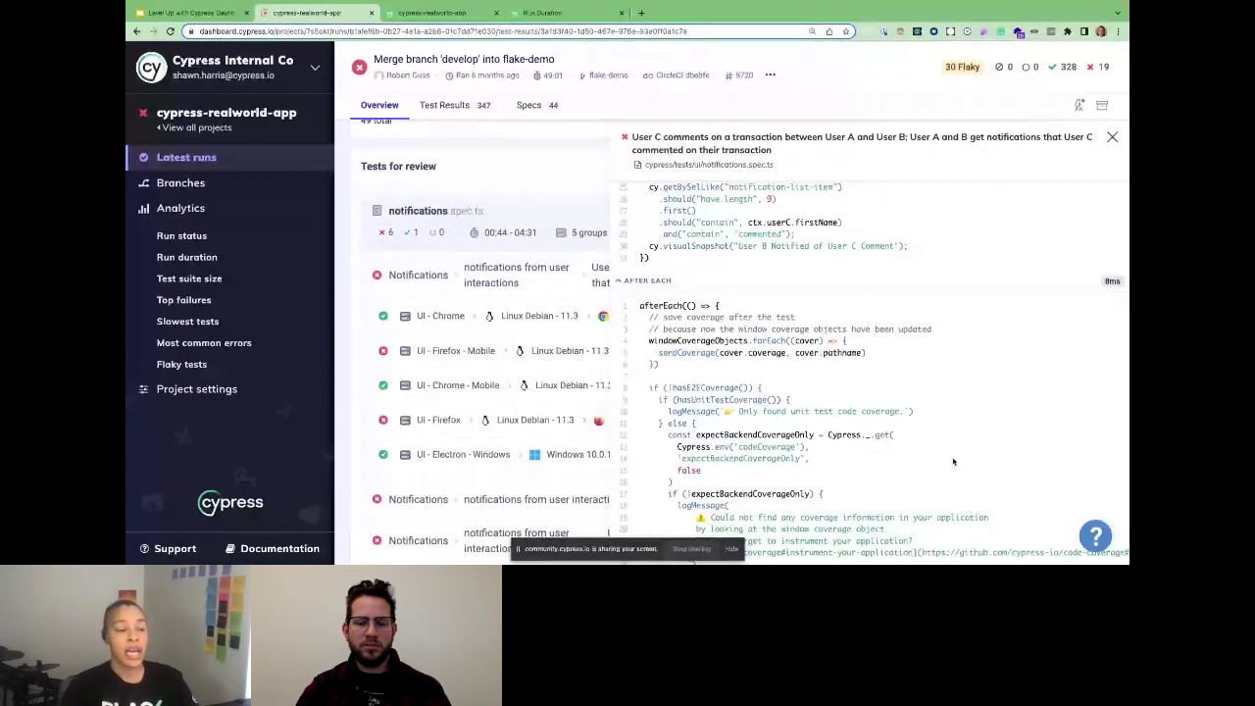
pyautogui.scroll(-2, 953, 462)
pyautogui.scroll(-1, 912, 453)
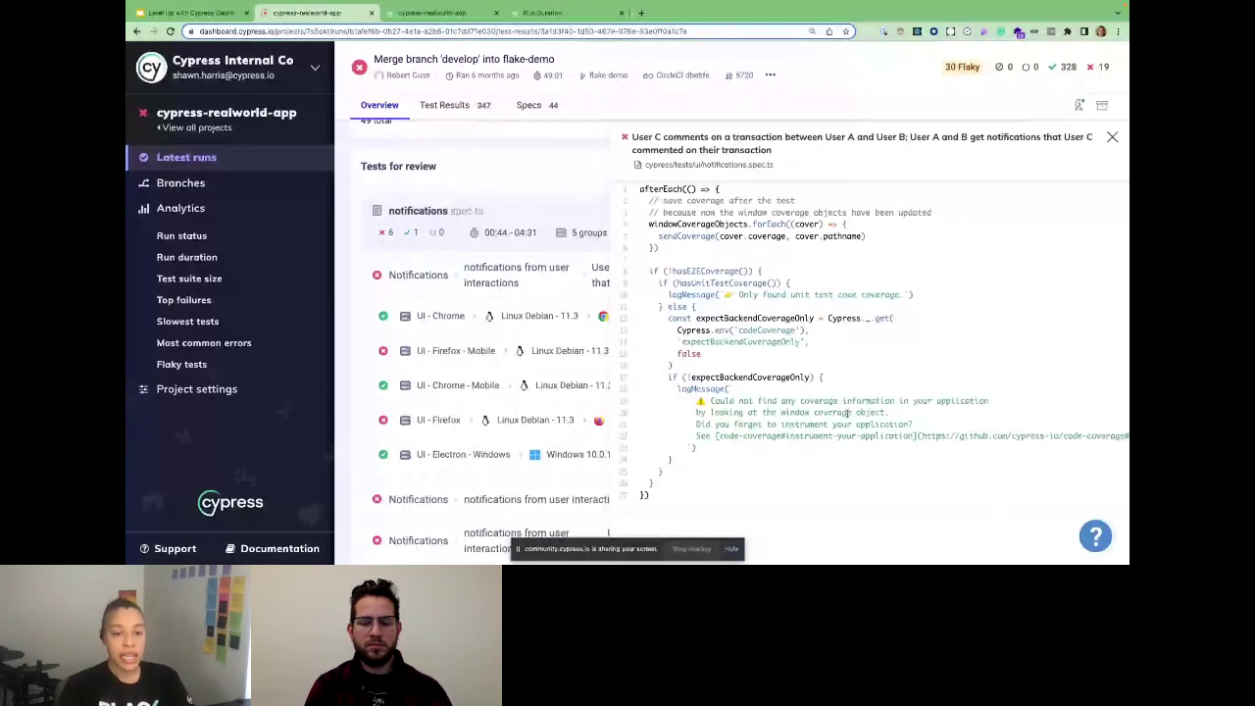
# Return to the test's actions, open the Create Jira issue form for this failure, and close it without creating an issue.
pyautogui.scroll(20, 848, 413)
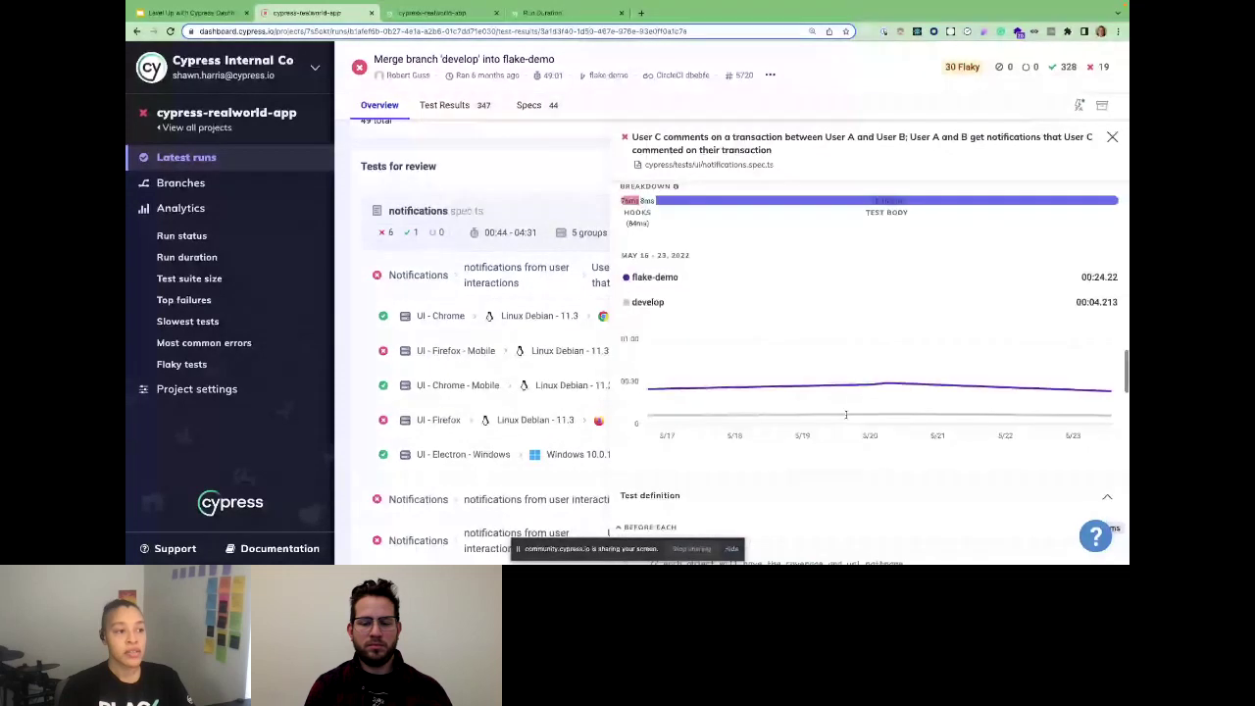
pyautogui.scroll(5, 845, 419)
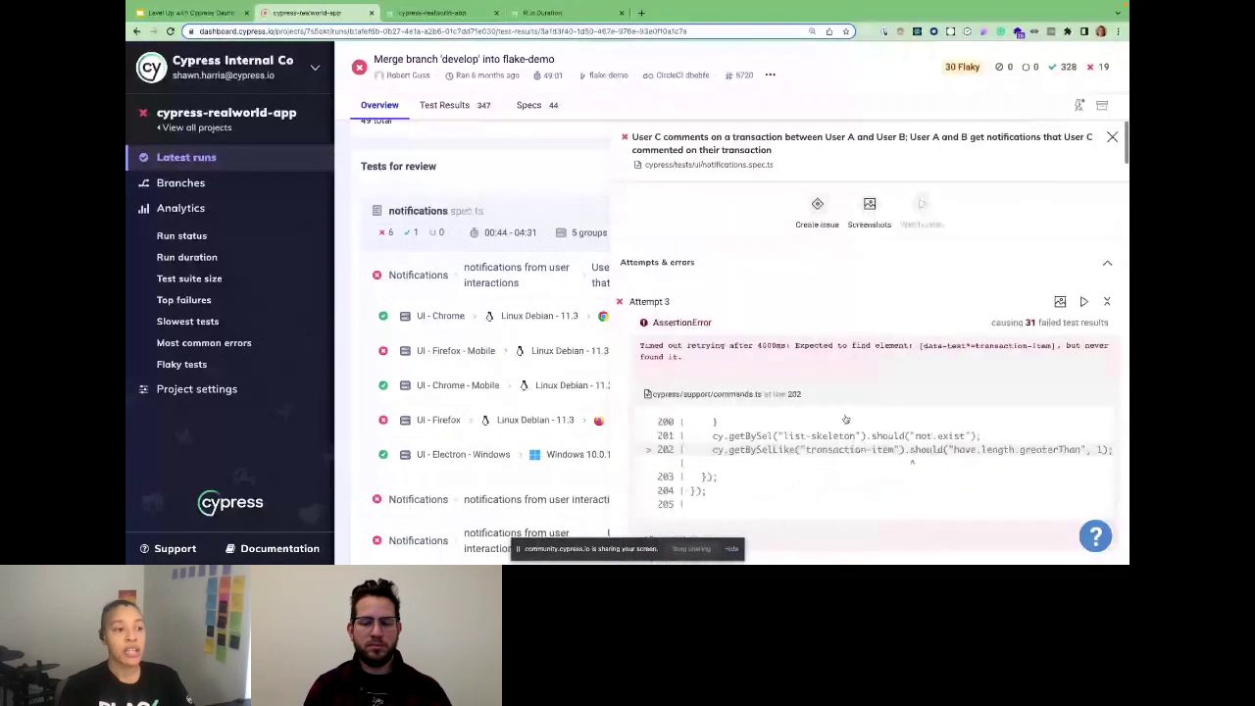
pyautogui.click(817, 205)
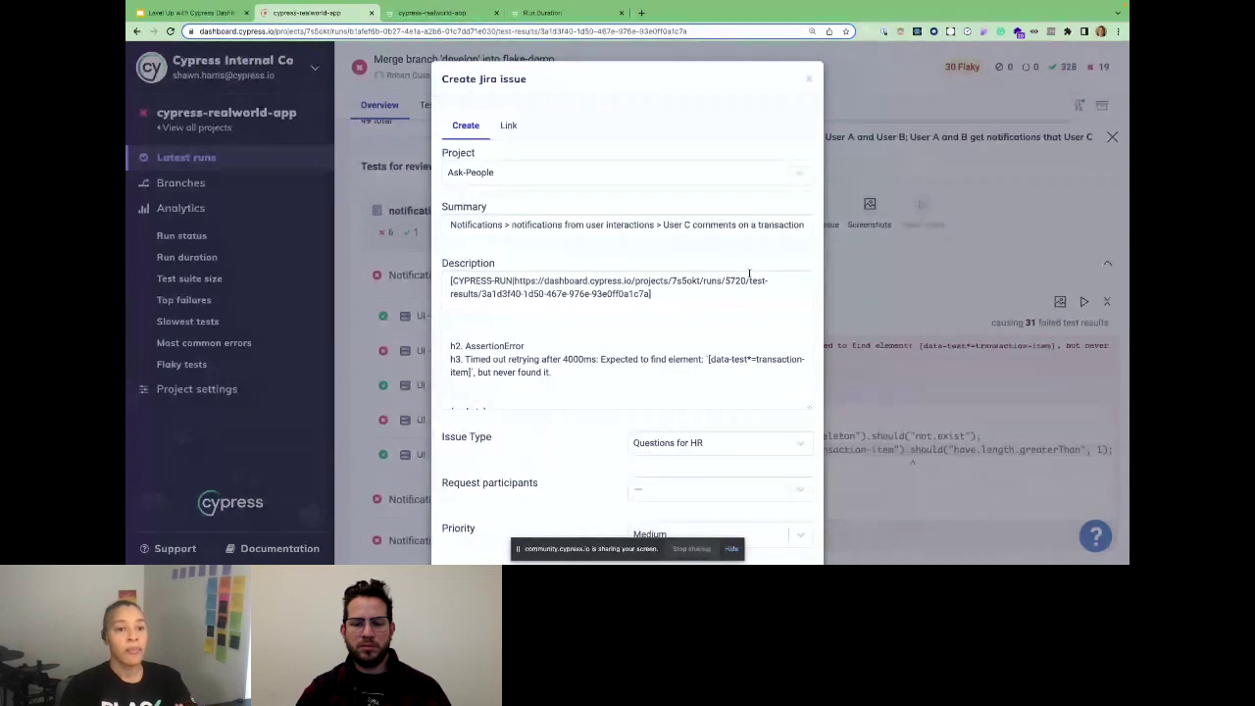
pyautogui.click(809, 80)
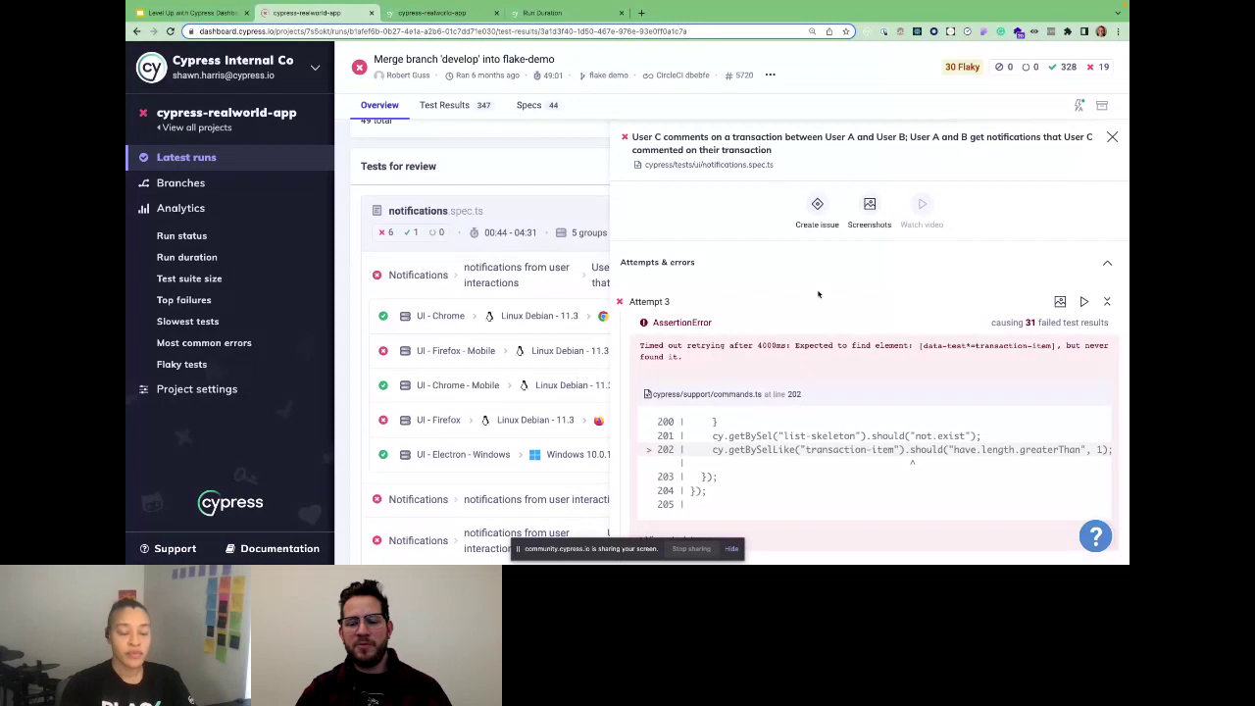
# Return to the Before Each code in the test definition and hide the screen-sharing notification.
pyautogui.scroll(-10, 826, 296)
pyautogui.scroll(-15, 829, 297)
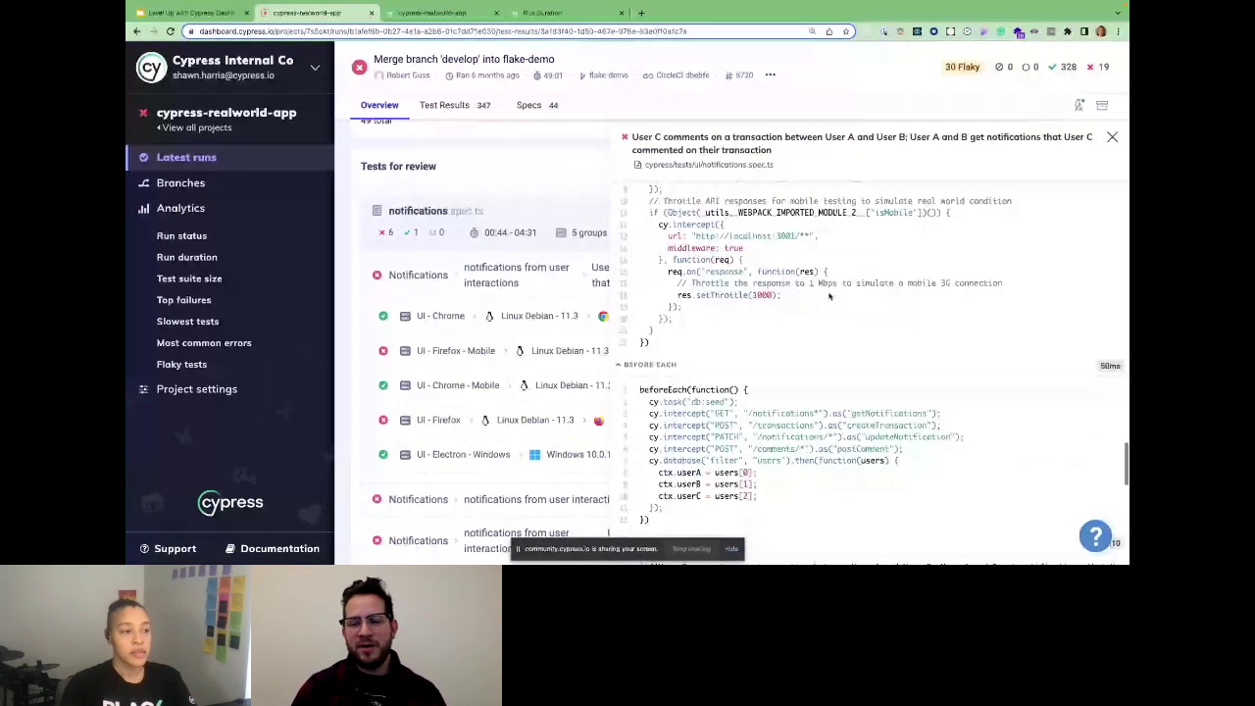
pyautogui.scroll(-1, 828, 296)
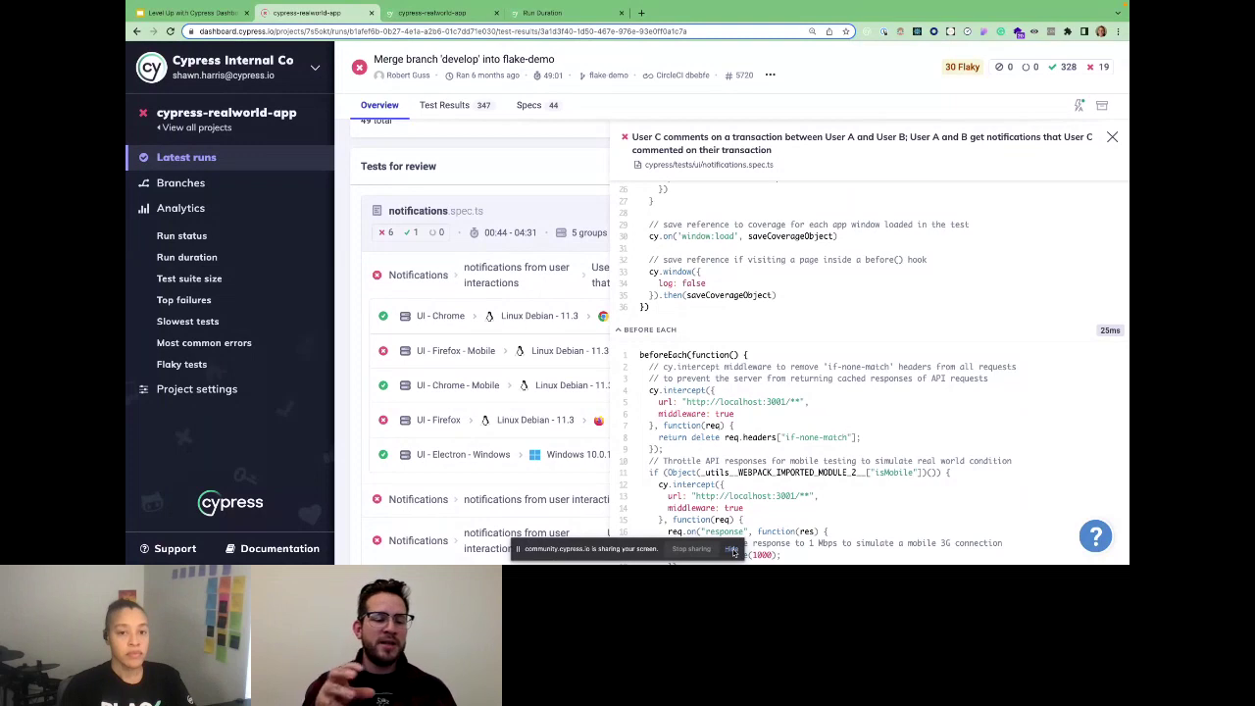
pyautogui.click(732, 551)
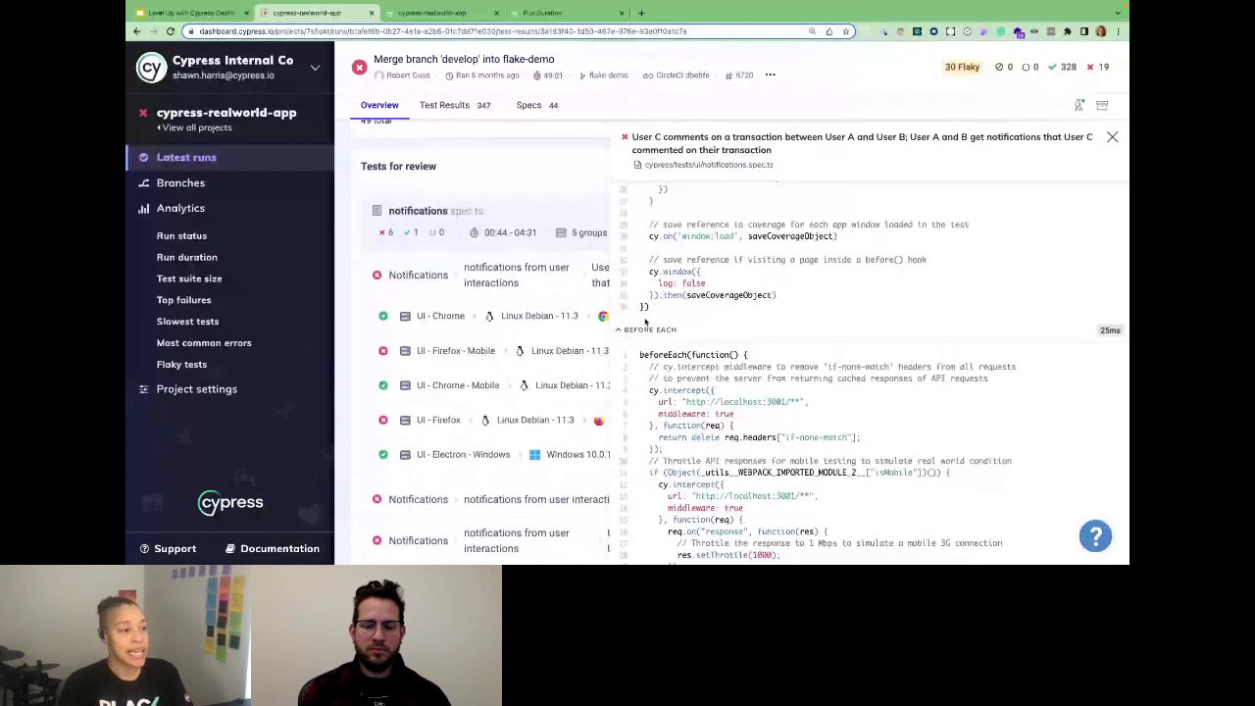
# Close the test's details and show the run's specs grouped by machine.
pyautogui.click(1112, 138)
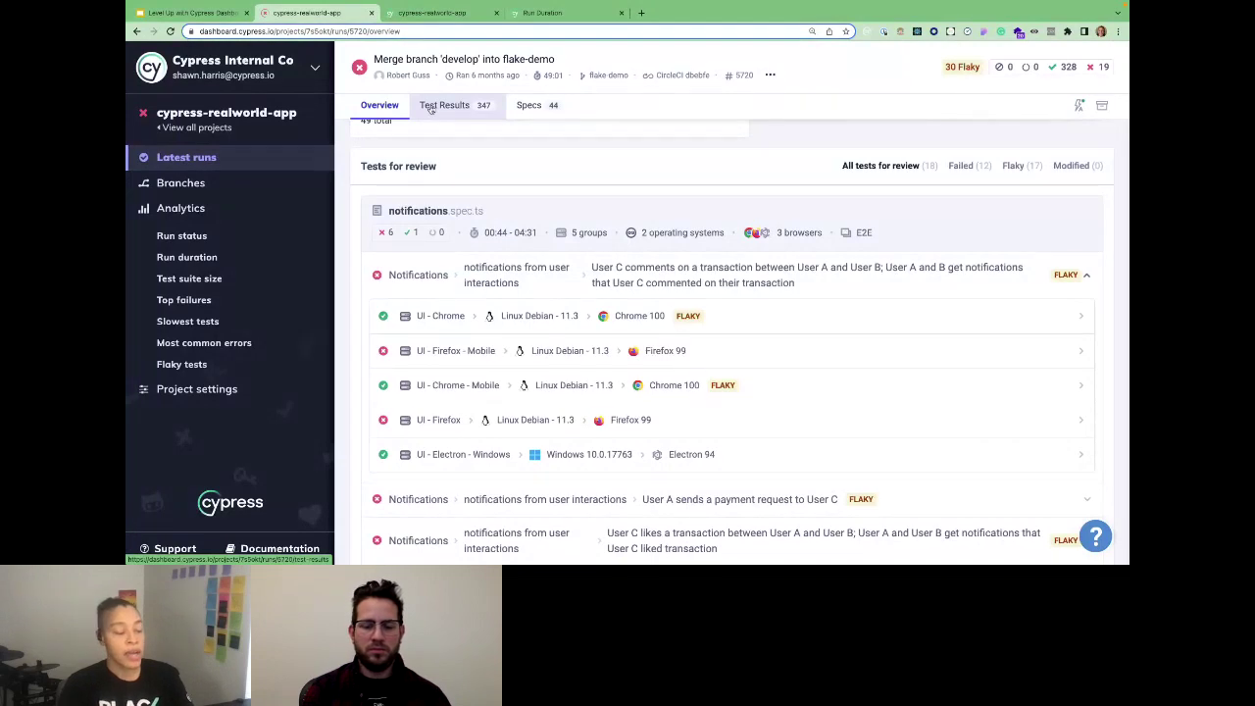
pyautogui.click(523, 108)
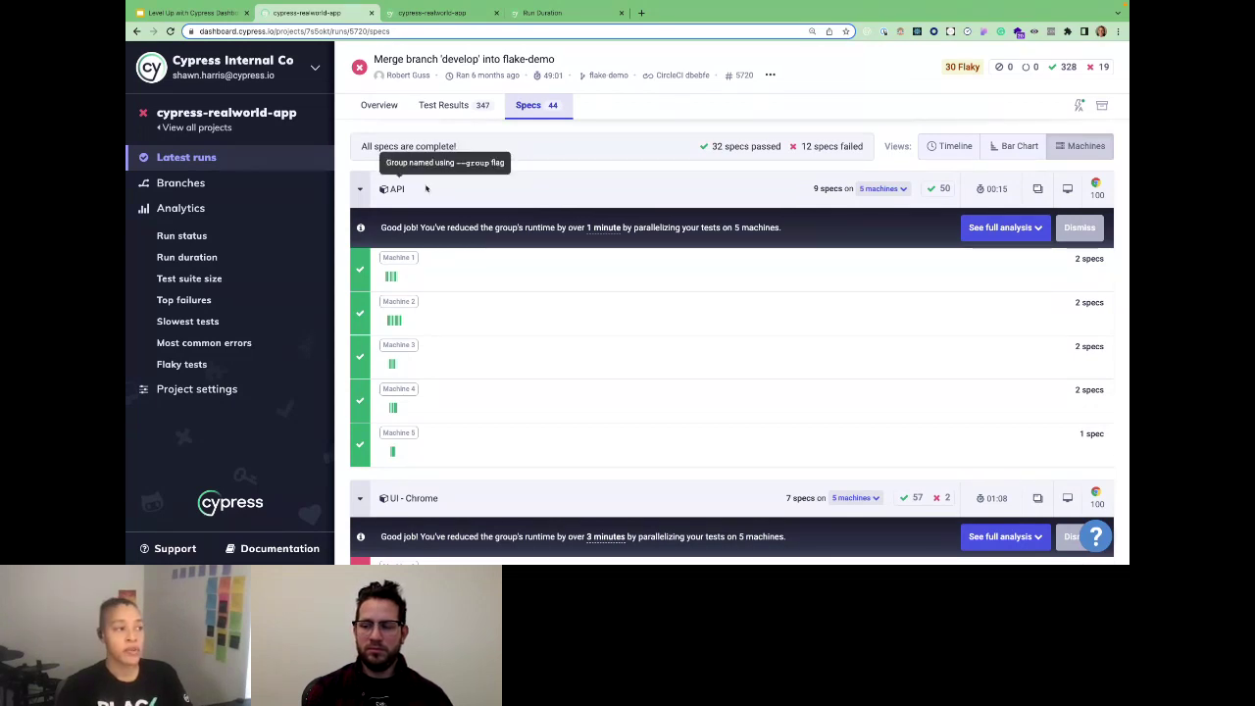
# Look over the API and UI - Chrome machine groups, and open and close the API group's parallelization analysis.
pyautogui.scroll(-2, 569, 232)
pyautogui.scroll(-1, 569, 232)
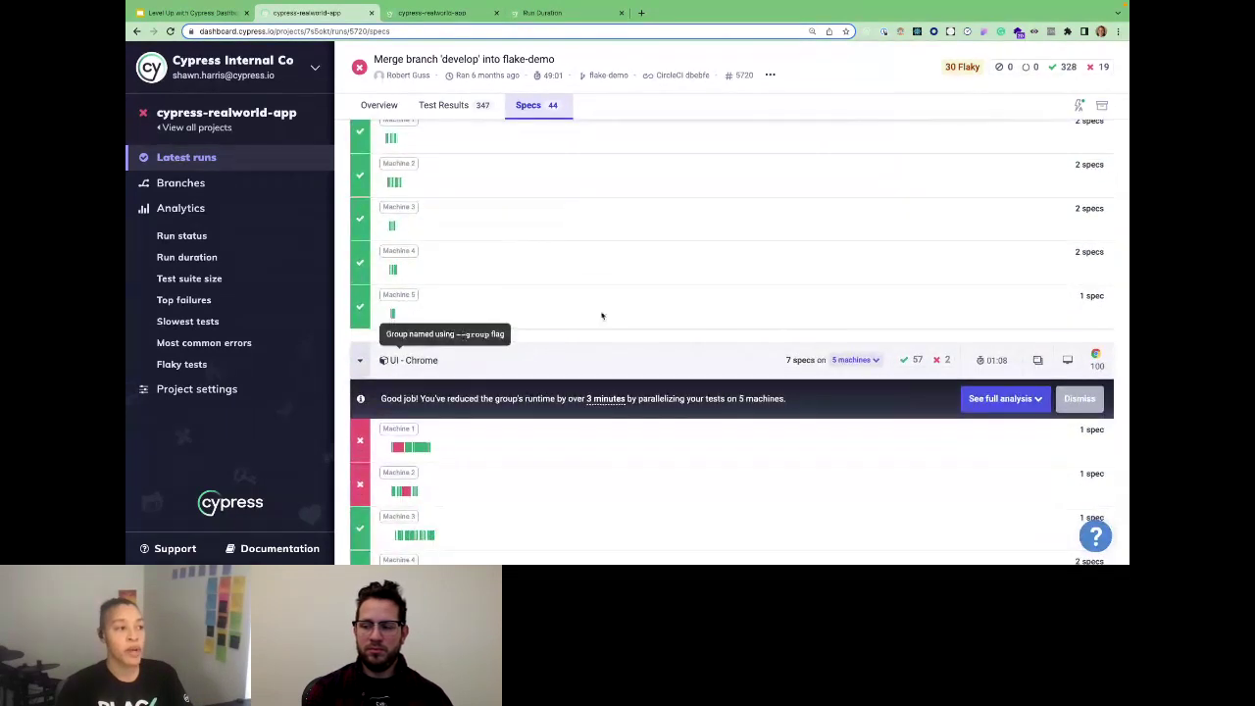
pyautogui.scroll(3, 602, 316)
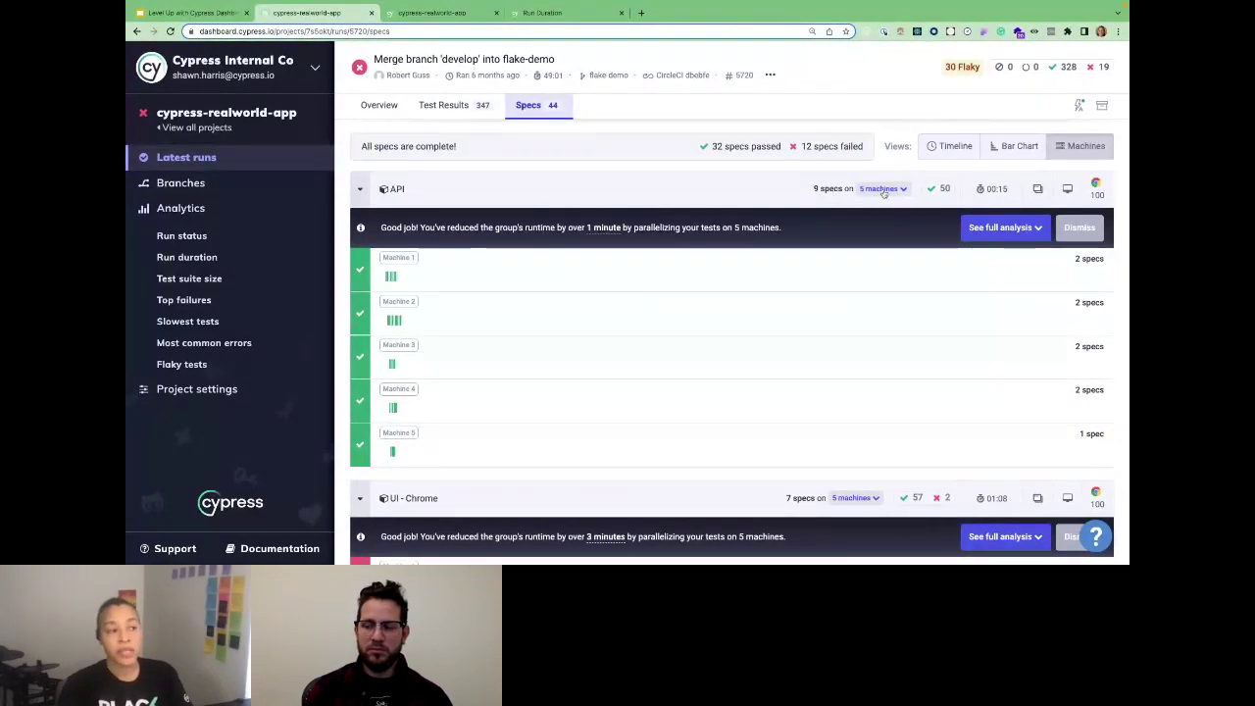
pyautogui.click(882, 188)
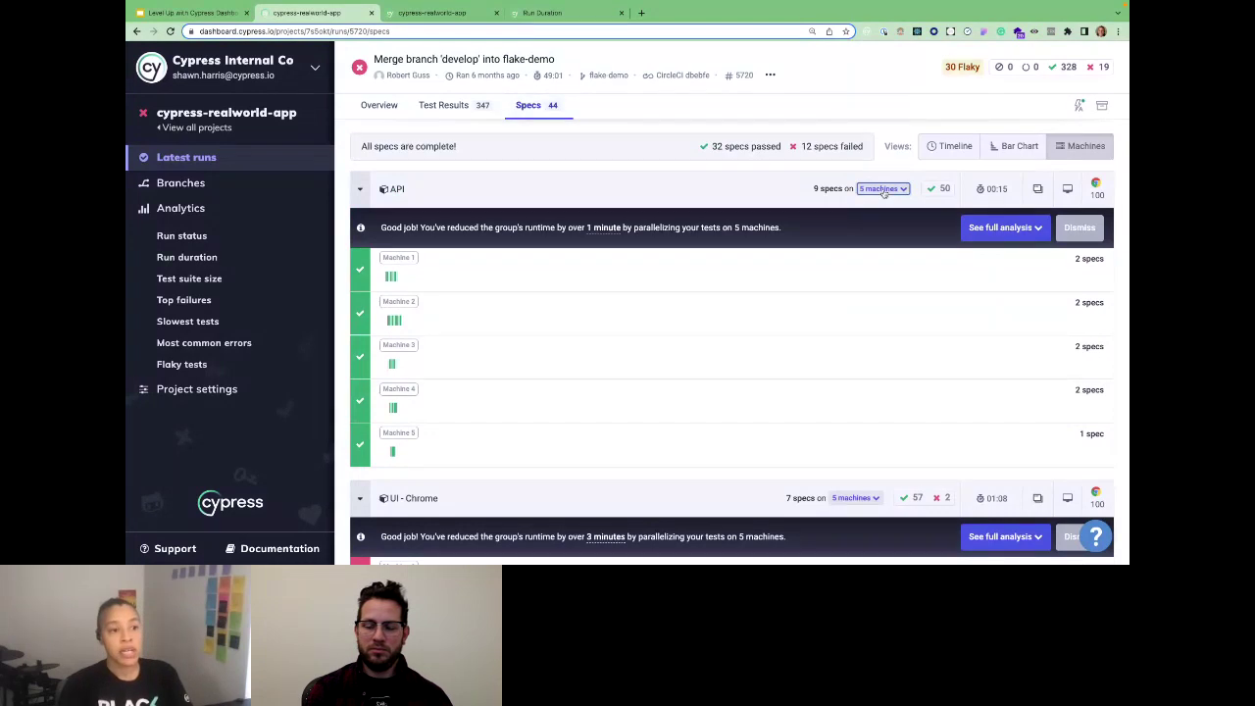
pyautogui.click(883, 191)
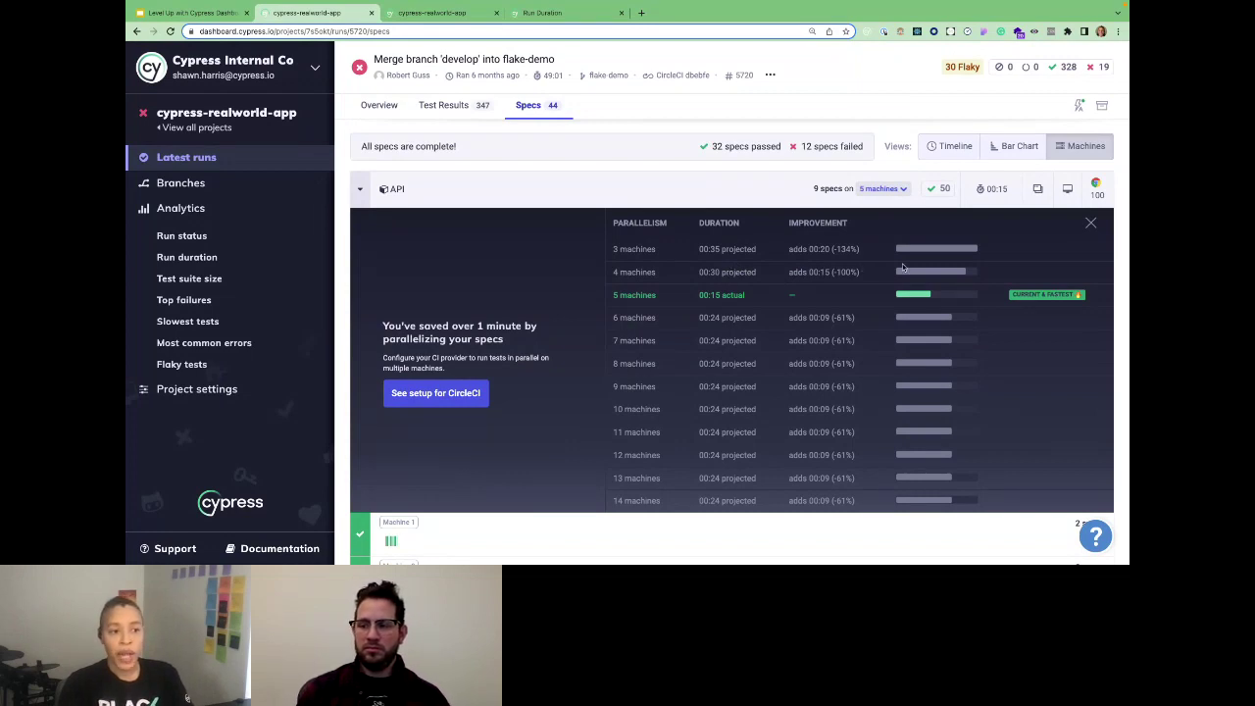
pyautogui.click(1091, 224)
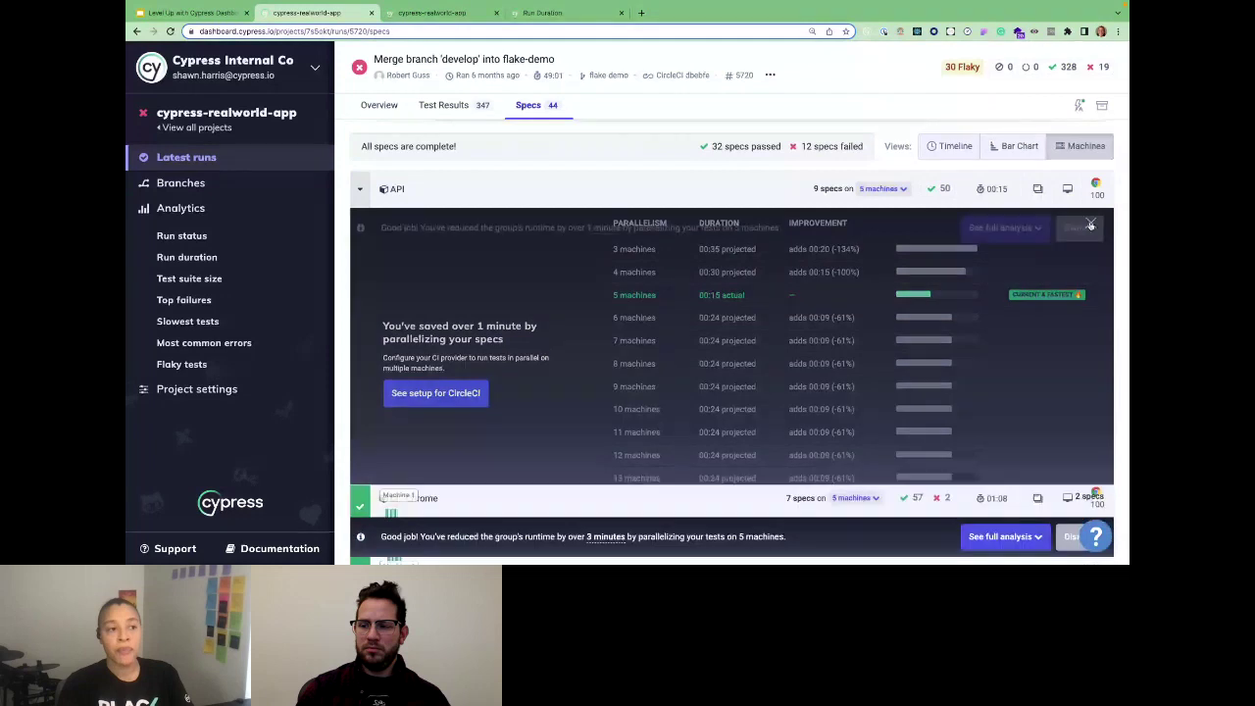
# Examine the machine distribution and parallelization advice for the UI - Chrome and UI - Chrome - Mobile groups.
pyautogui.scroll(-3, 813, 312)
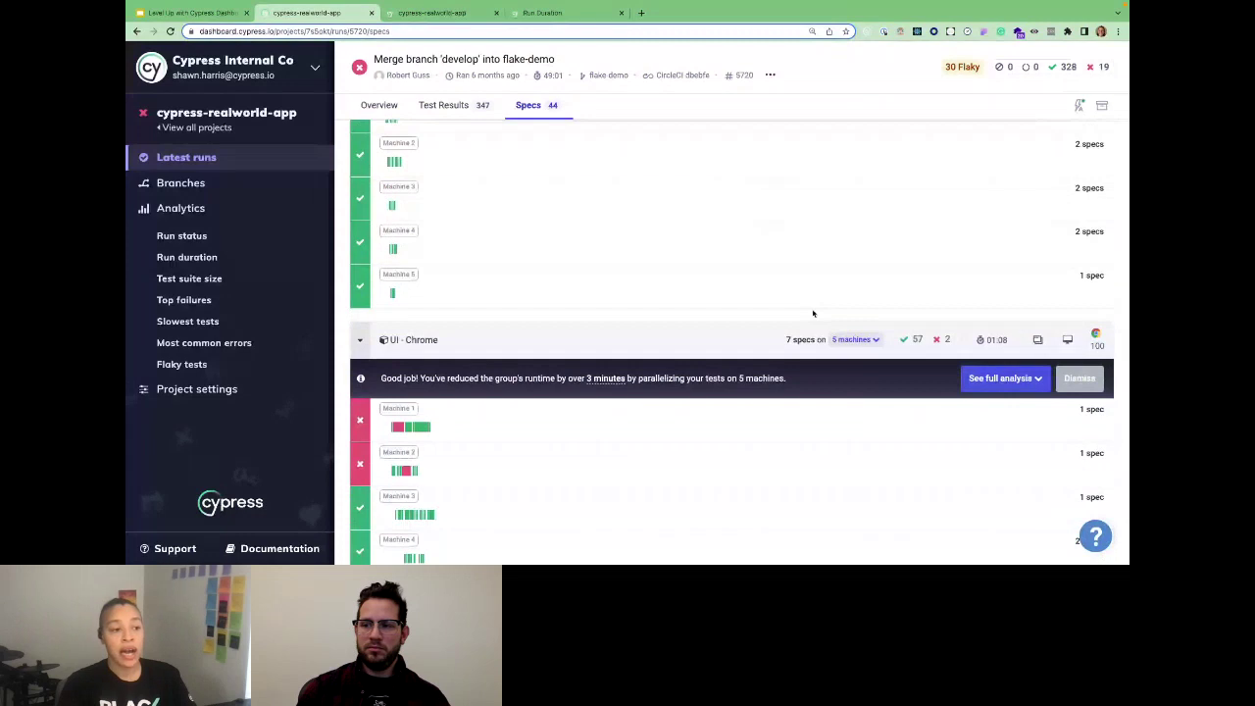
pyautogui.scroll(-1, 813, 313)
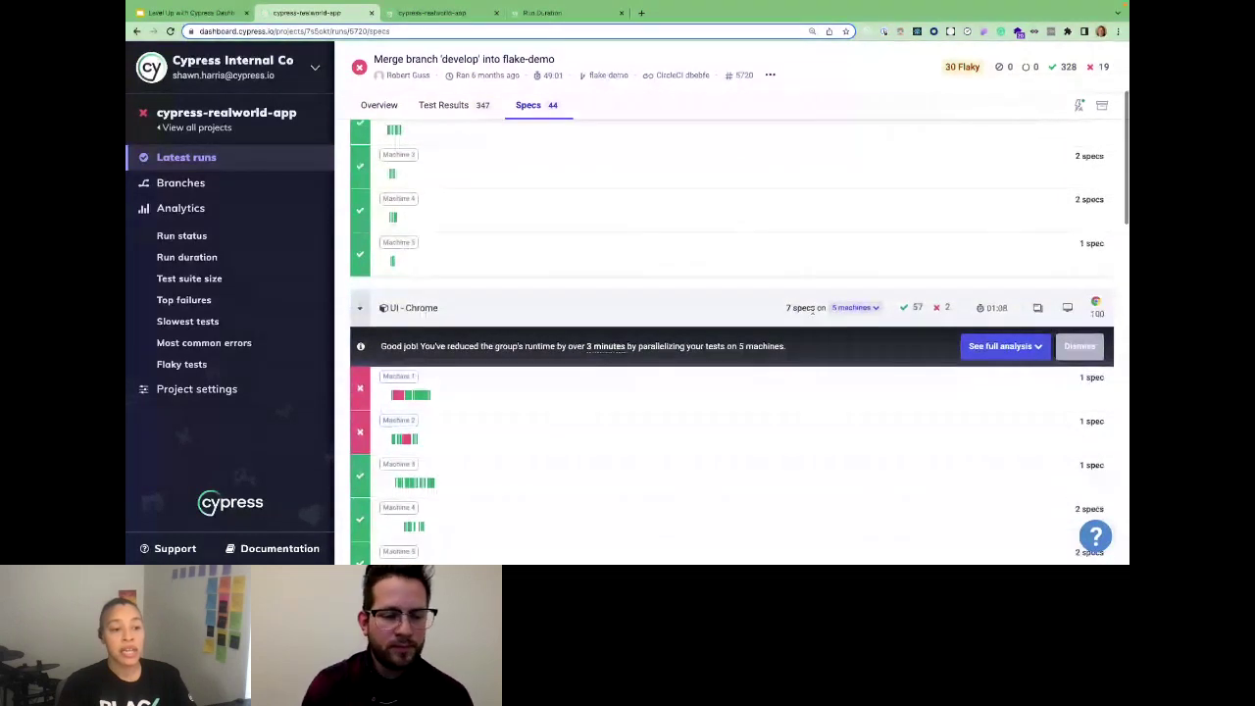
pyautogui.scroll(-5, 813, 312)
pyautogui.scroll(-1, 813, 313)
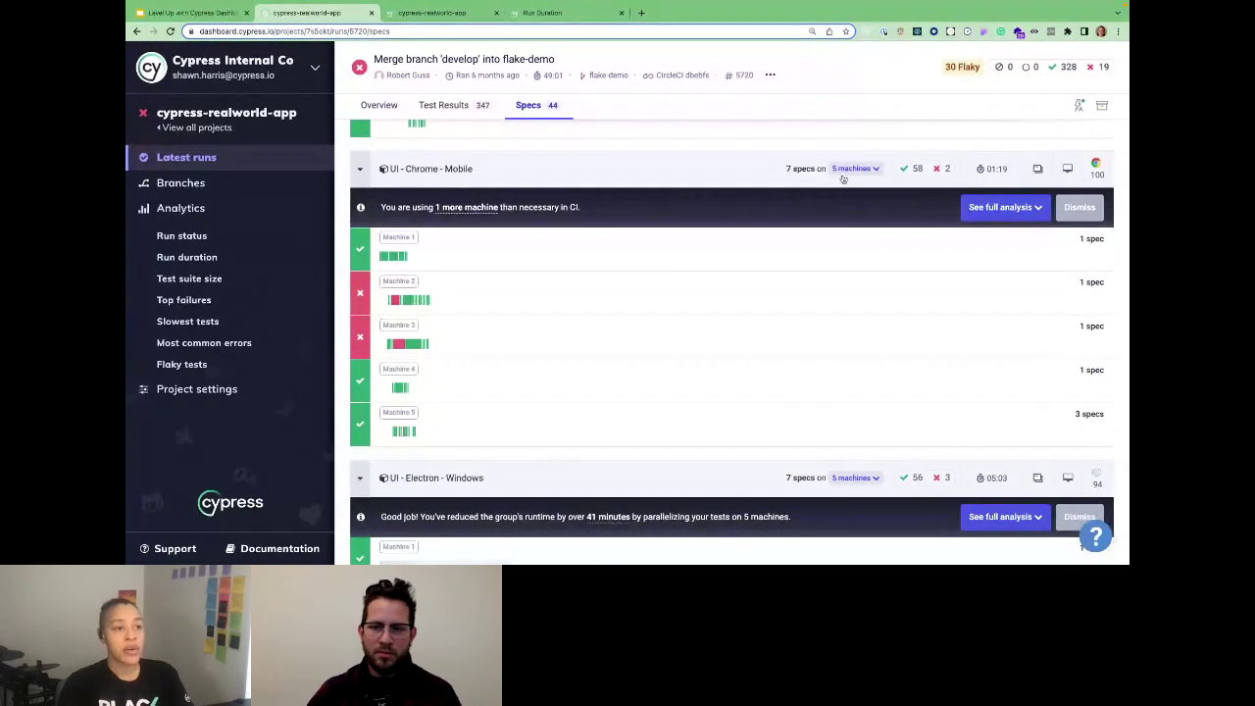
pyautogui.scroll(1, 941, 275)
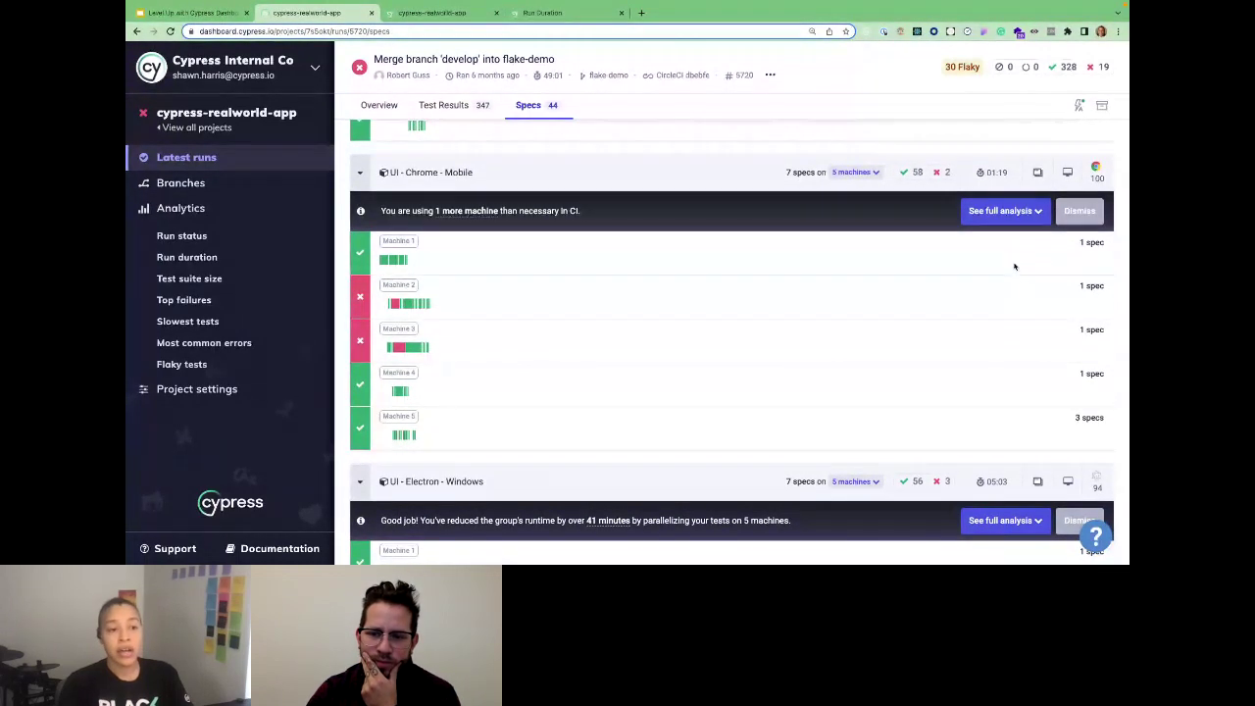
pyautogui.scroll(-1, 992, 371)
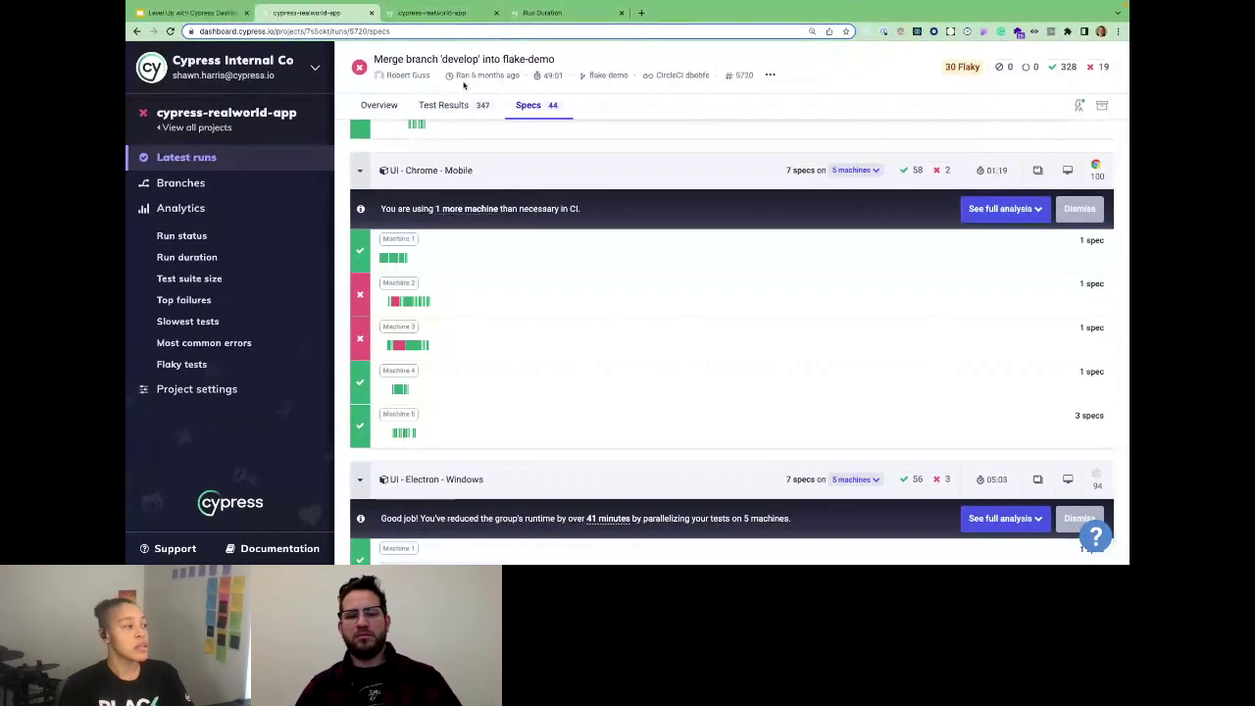
# View the project's Smart Orchestration settings in the other browser tab and return to the run's specs.
pyautogui.click(461, 17)
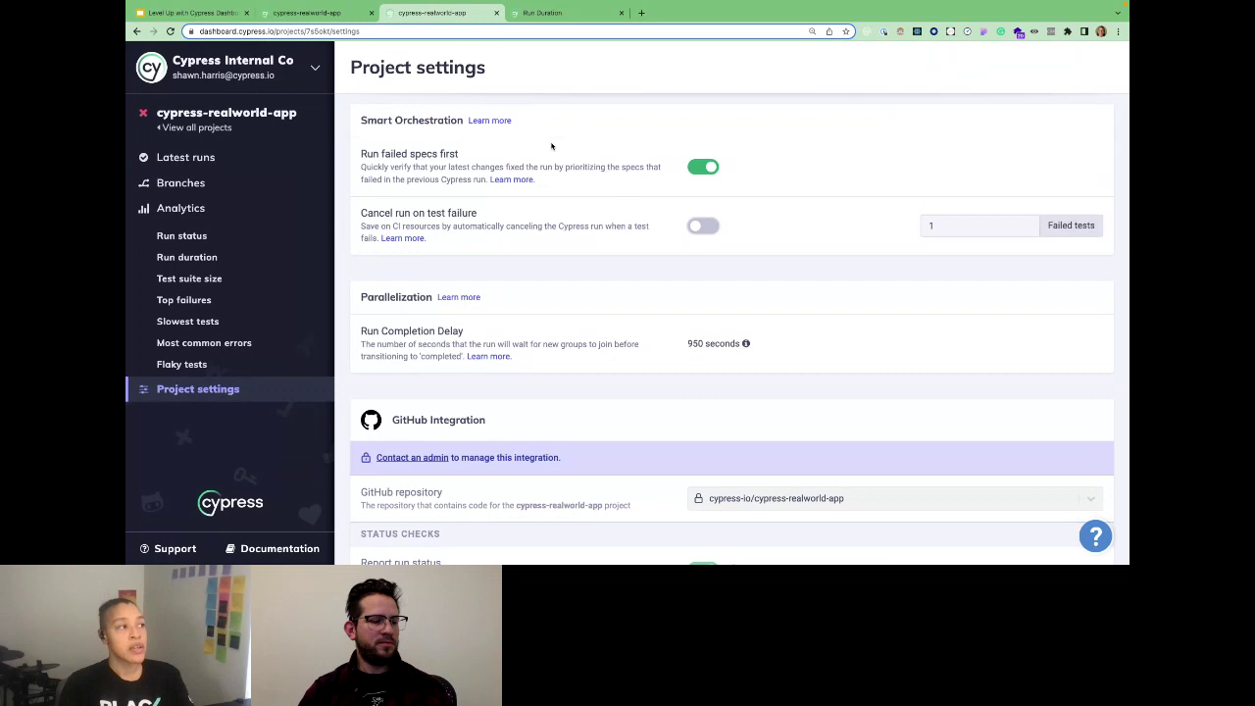
pyautogui.hotkey('ctrl', 'shift', 'Tab')
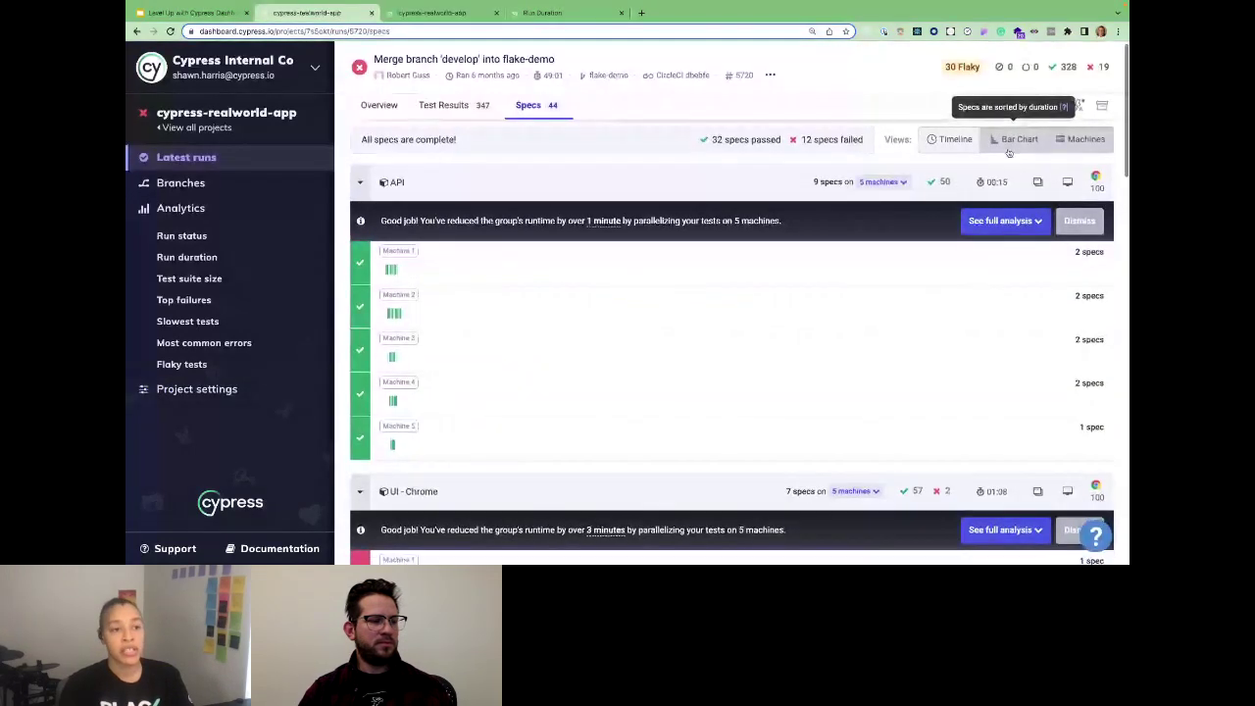
# Show the run's specs as a bar chart and check which UI - Chrome specs were prioritized by failed specs.
pyautogui.click(1010, 145)
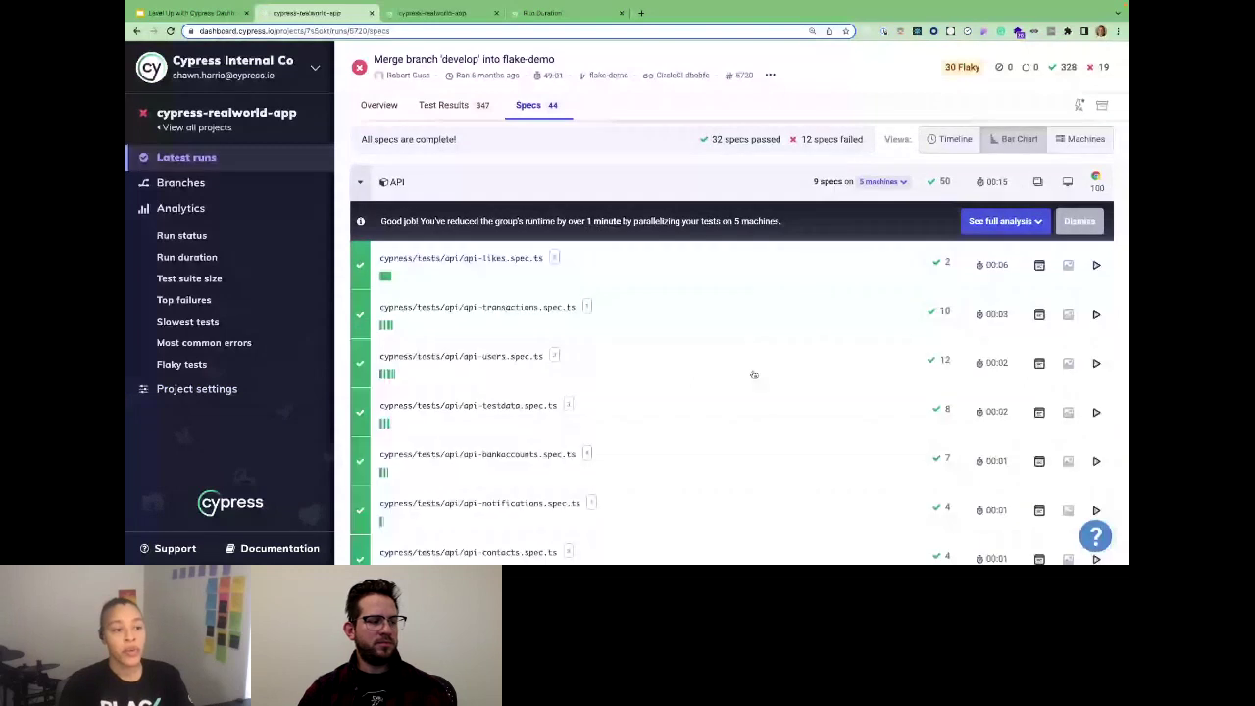
pyautogui.scroll(-5, 755, 374)
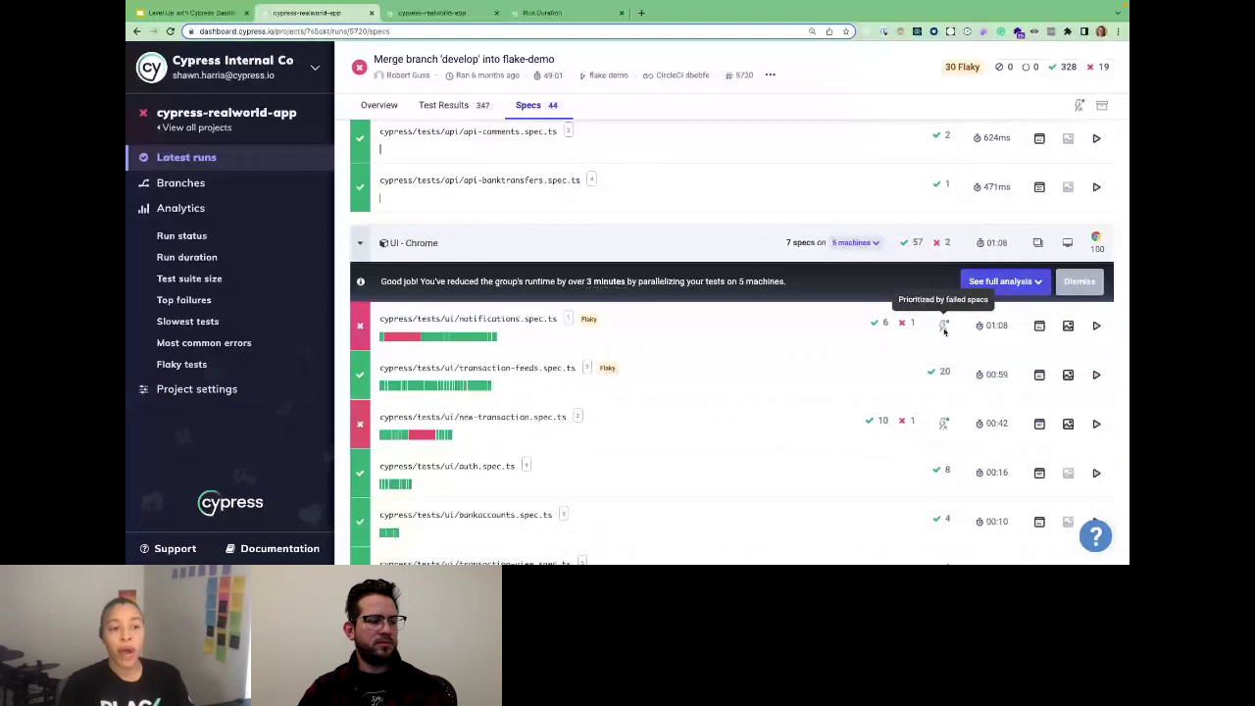
pyautogui.moveTo(423, 352)
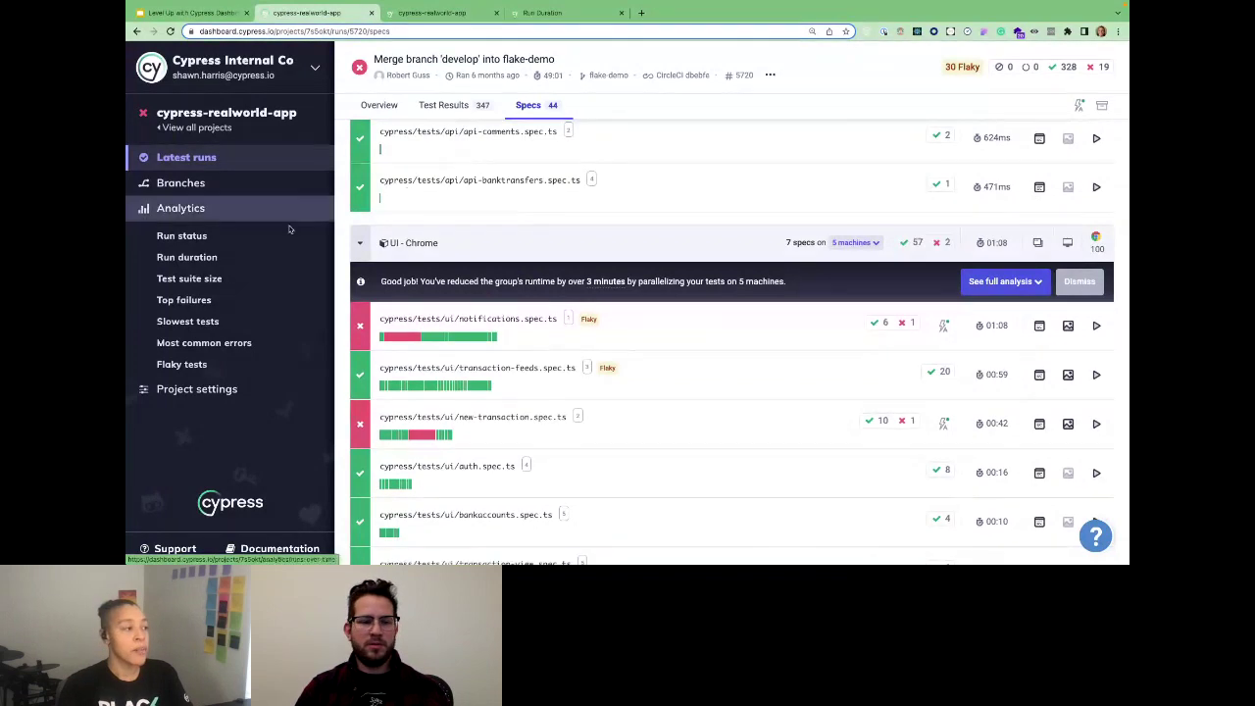
# View the run duration analytics for cypress-realworld-app and switch to the same analytics for the cypress project.
pyautogui.click(227, 258)
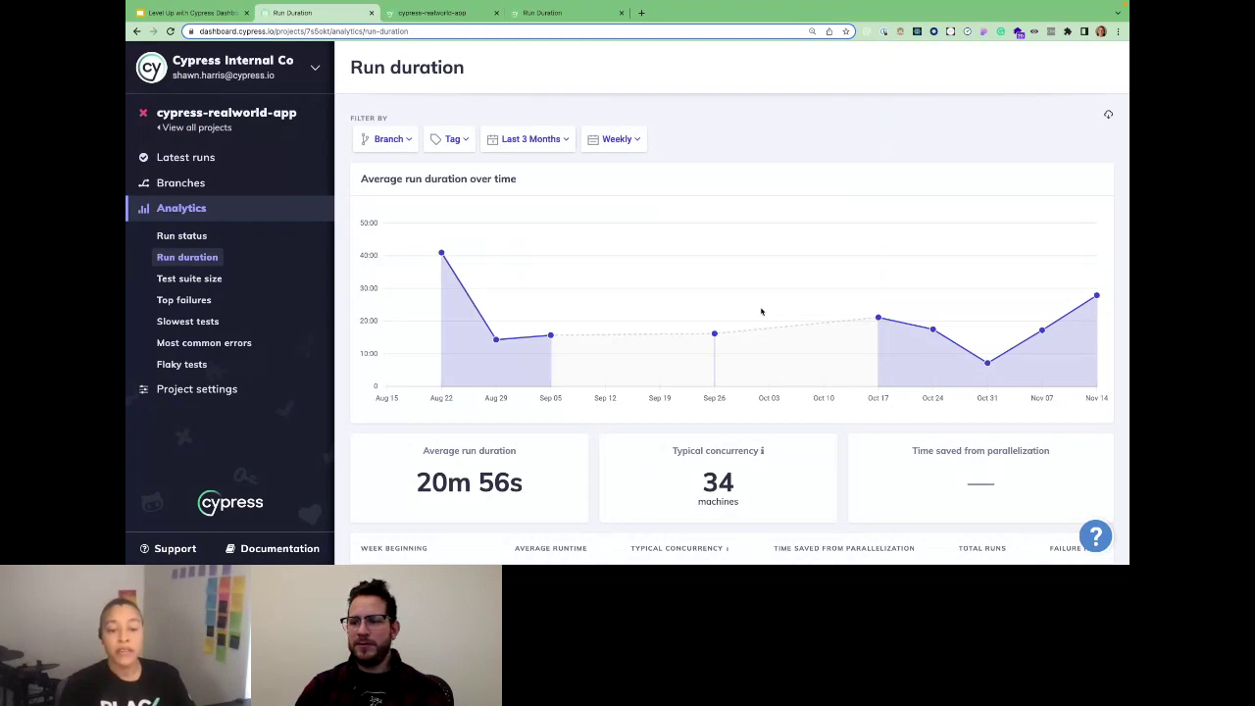
pyautogui.click(564, 13)
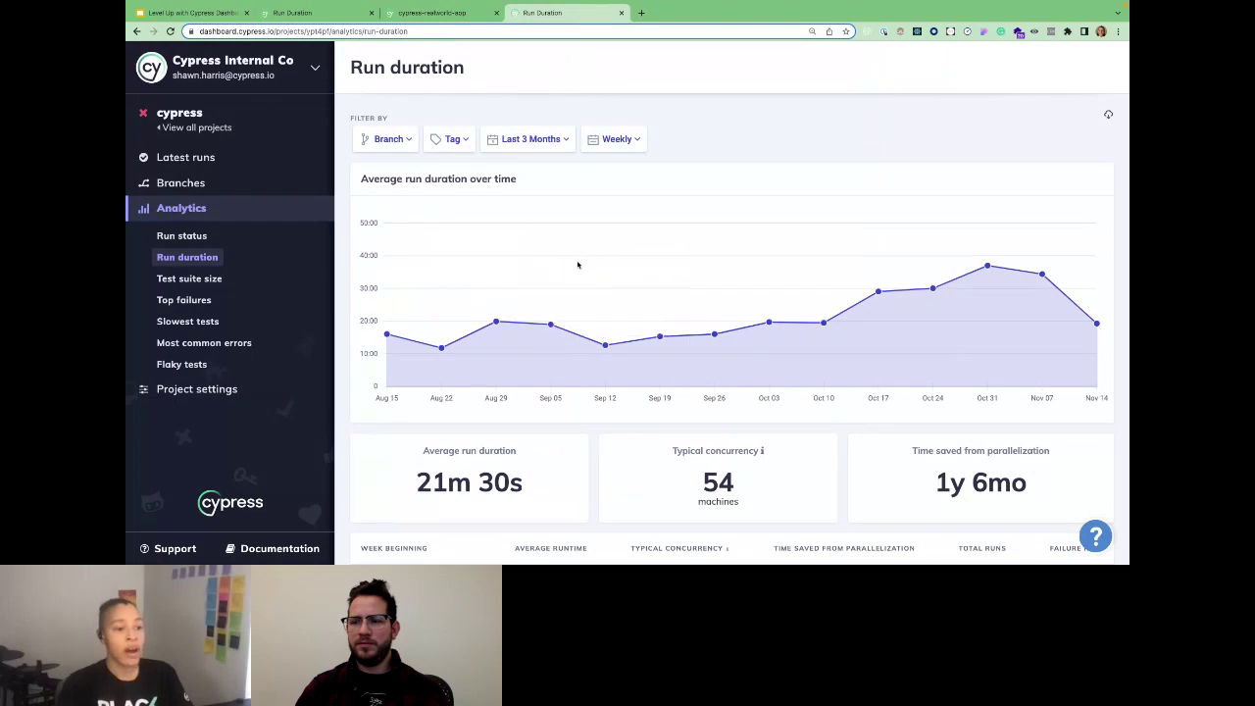